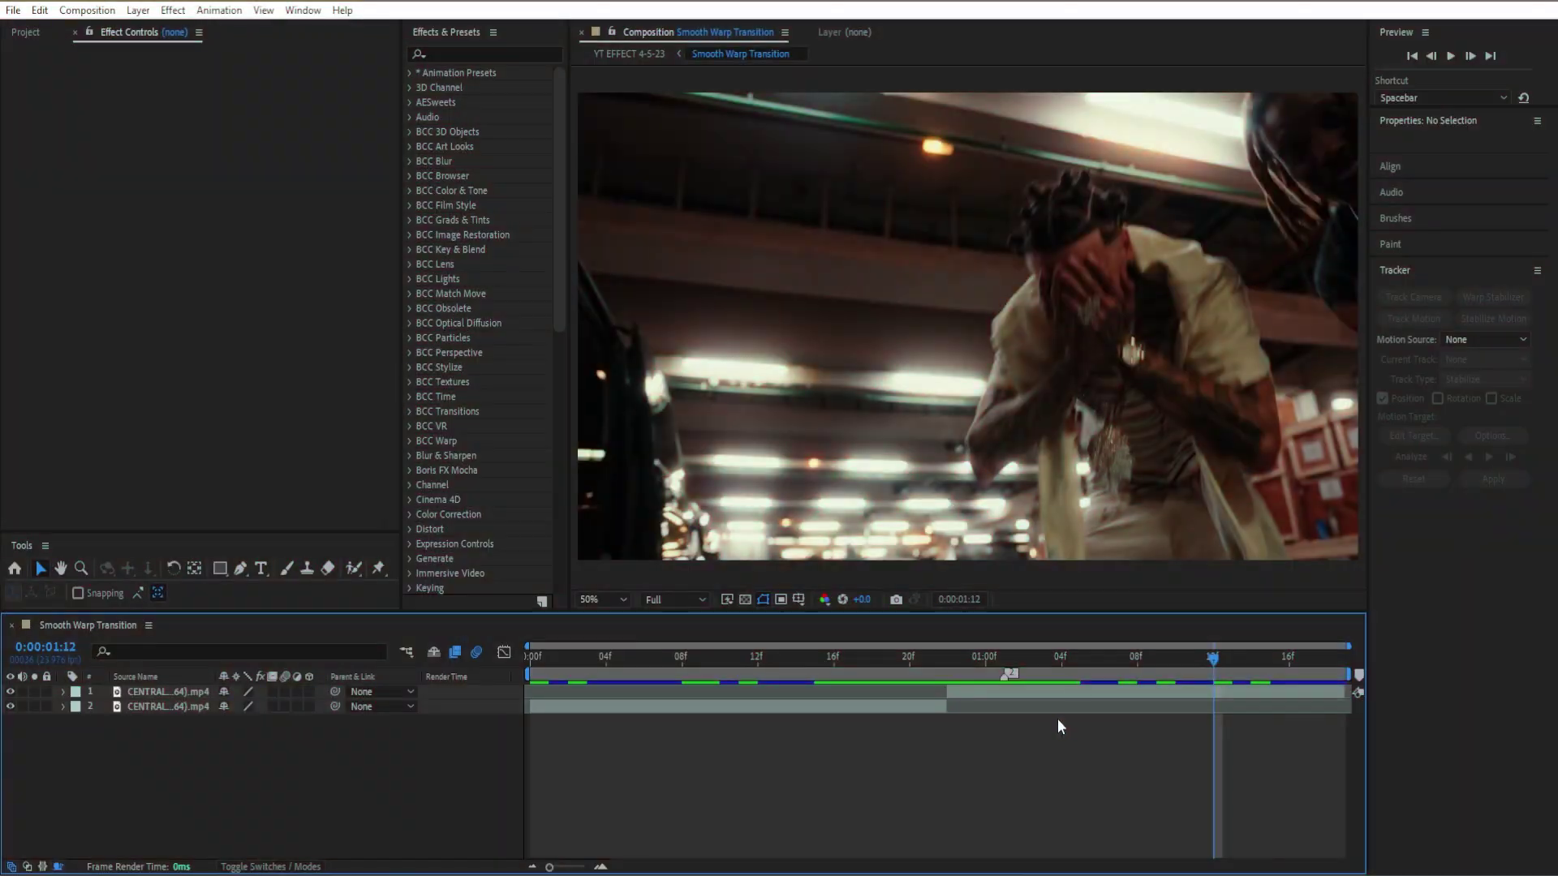
Scrub through the cut, then add a new adjustment layer above both clips.
left_click(1079, 662)
left_click_drag(1079, 662, 777, 688)
right_click(365, 781)
mouse_move(441, 559)
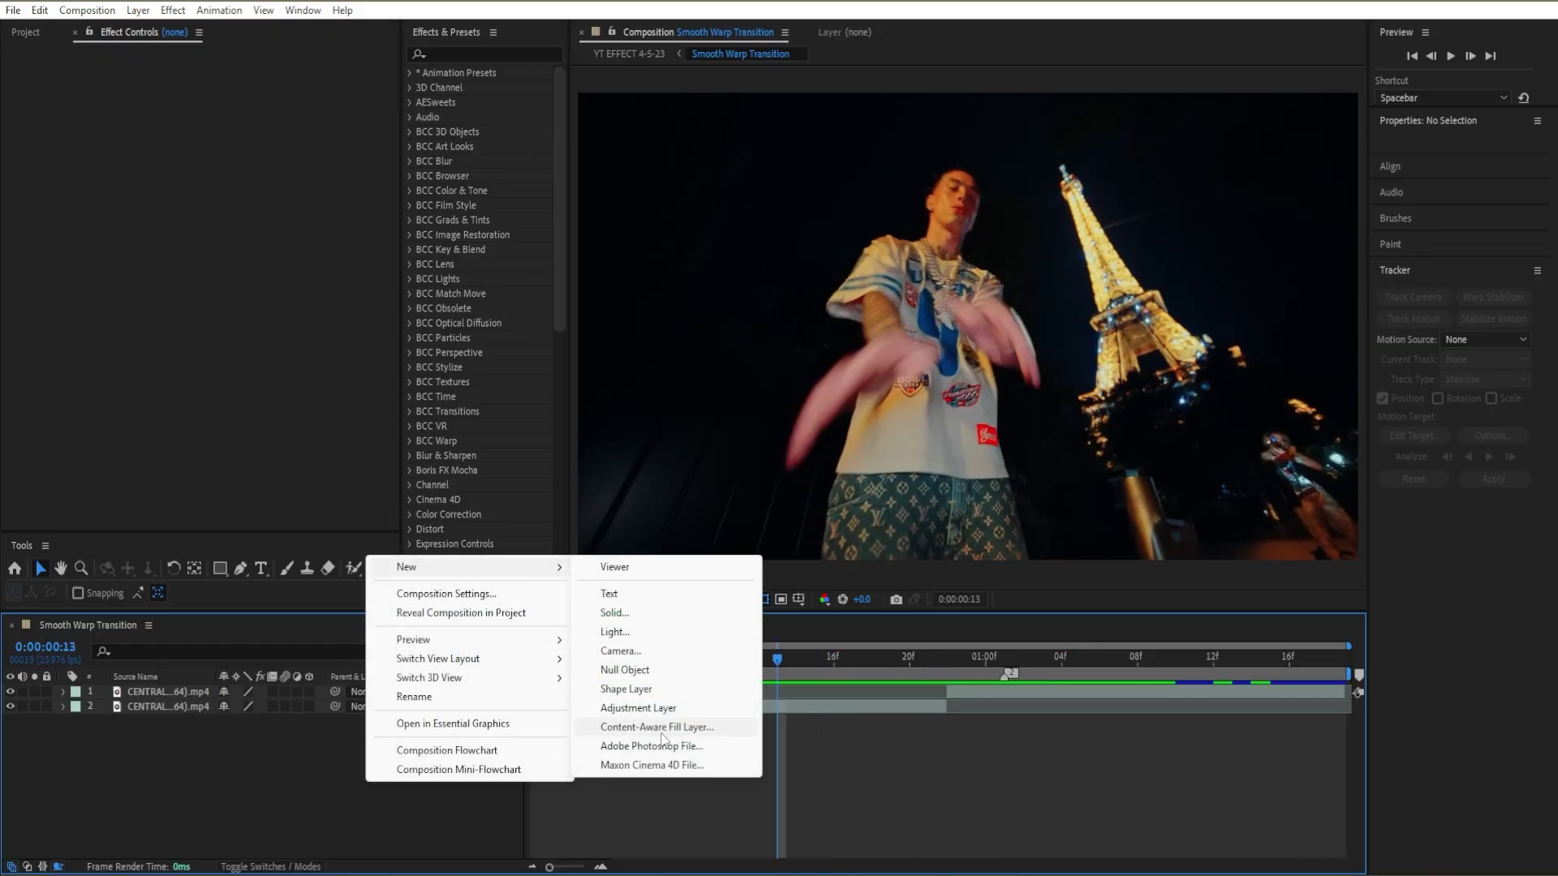
left_click(671, 708)
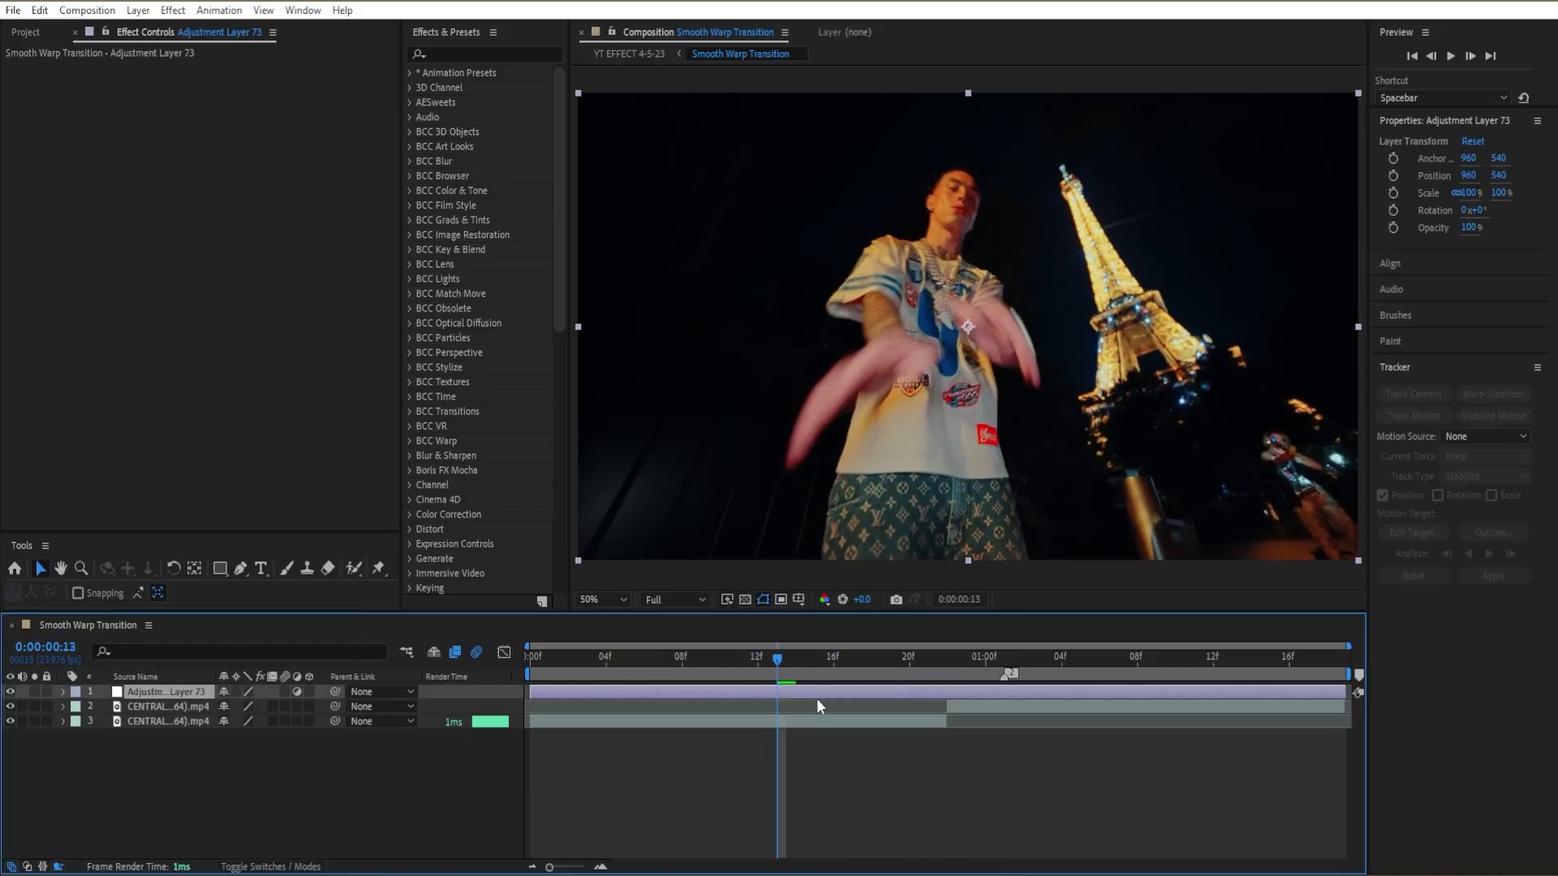
Apply S_Distort to the adjustment layer and raise Blur Lens to about 504.
left_click(486, 53)
type("S")
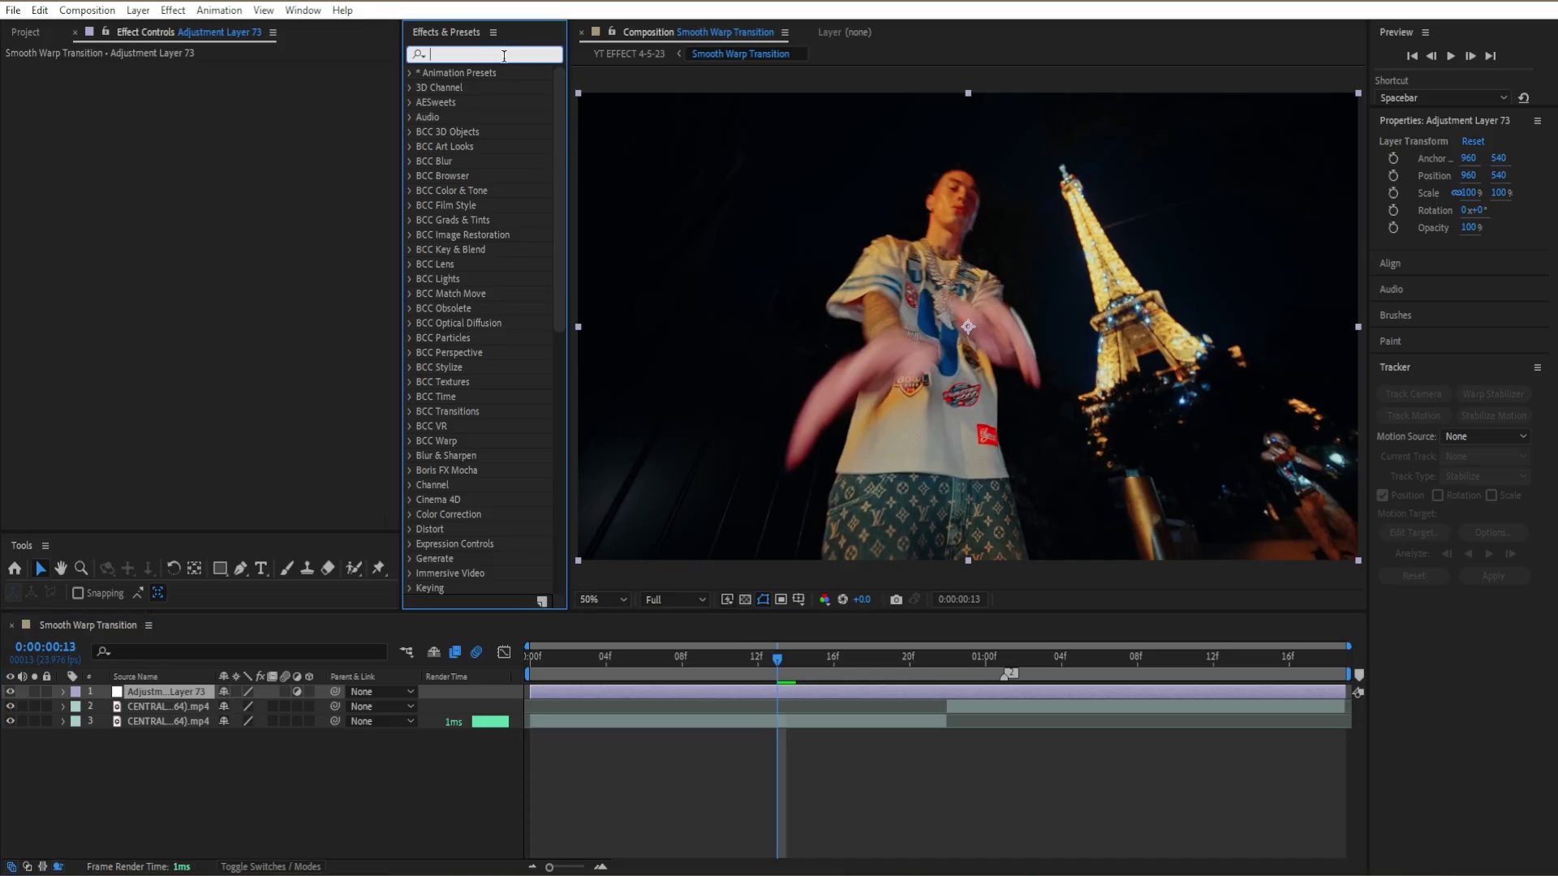
type("_Dis")
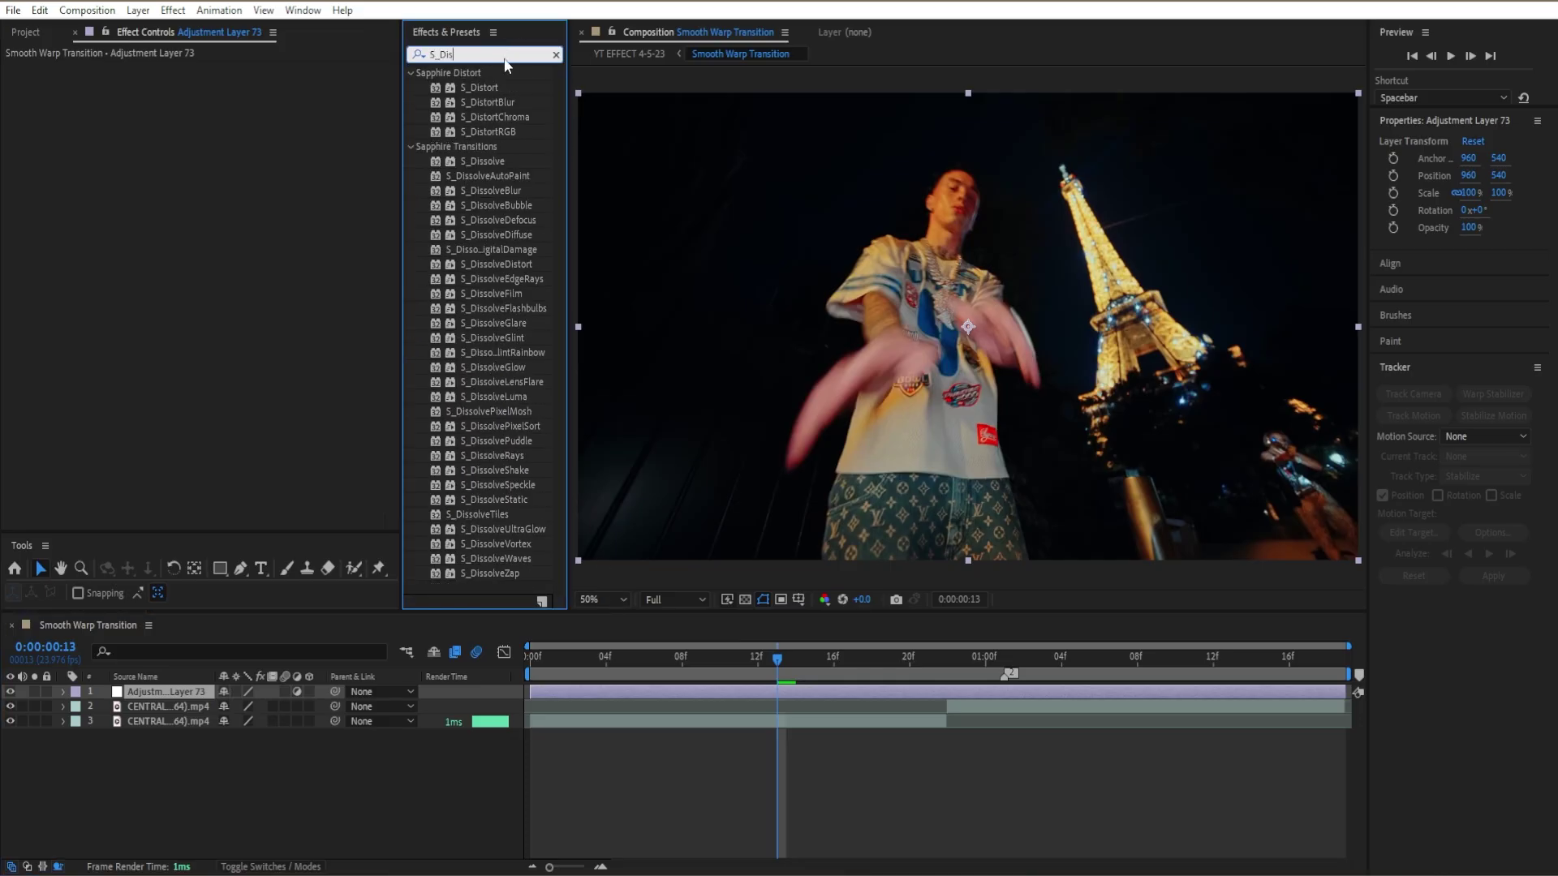
left_click_drag(484, 90, 698, 688)
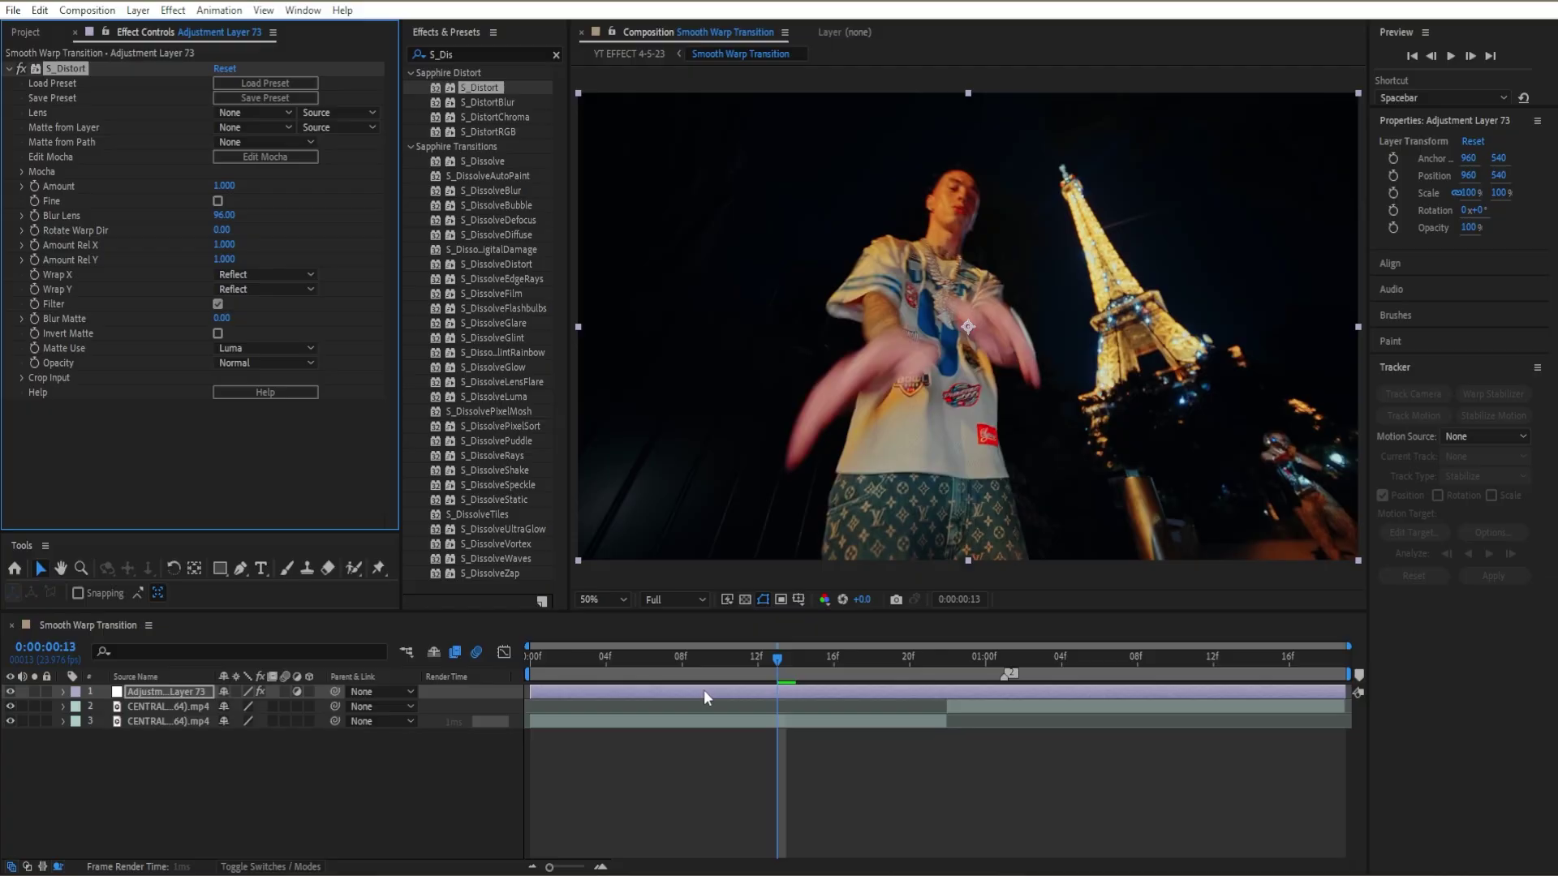
left_click_drag(814, 655, 859, 670)
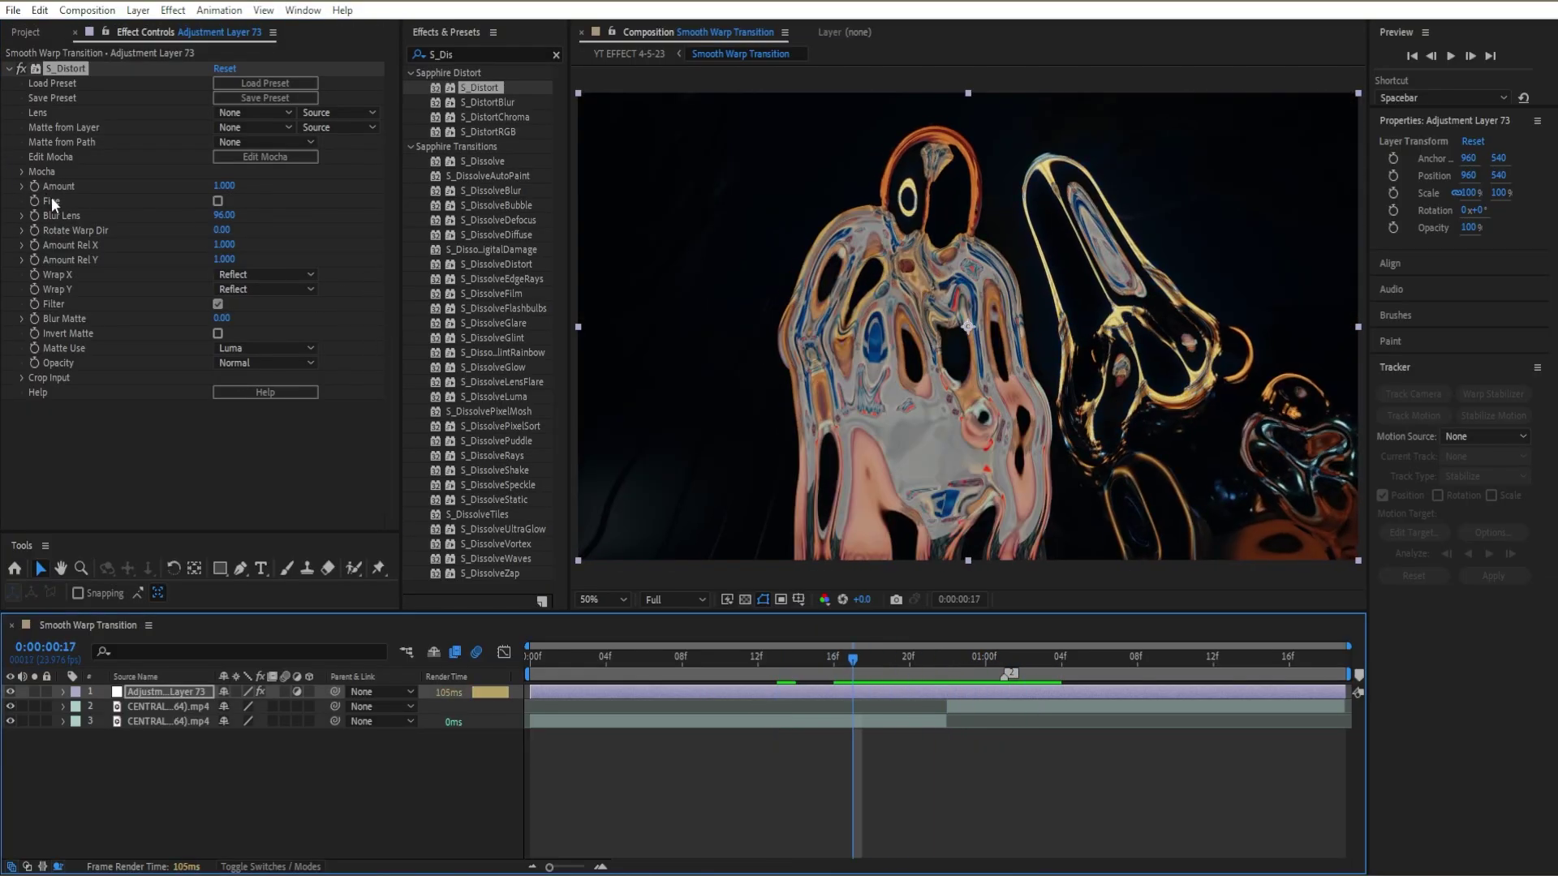
left_click_drag(223, 215, 594, 253)
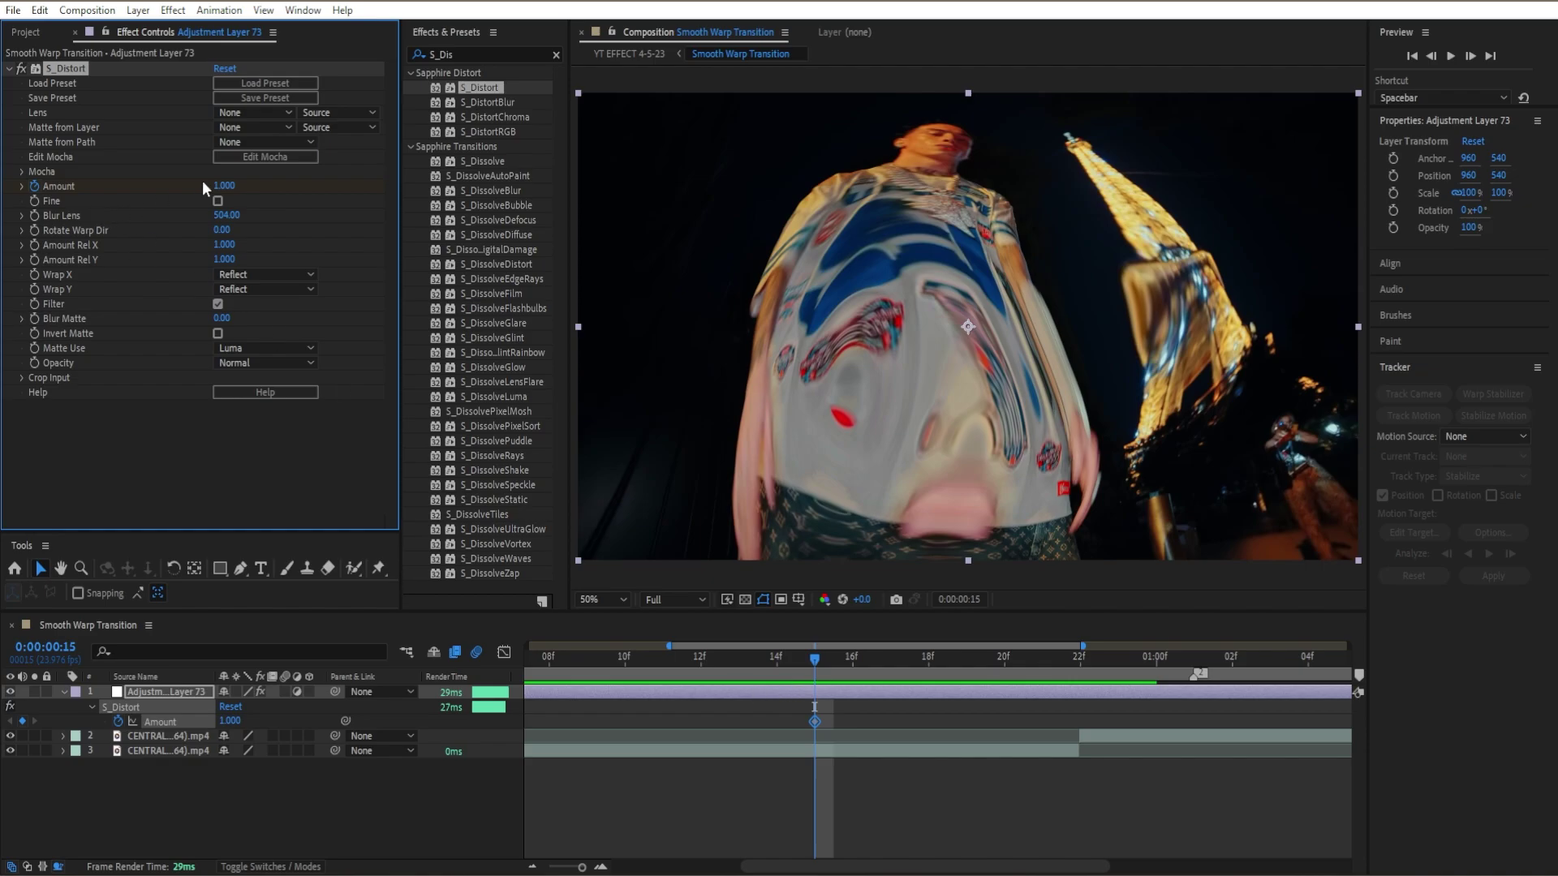
Set S_Distort Amount to 0 before the cut and return to the cut at frame 22.
left_click(230, 187)
type("0")
left_click(1157, 703)
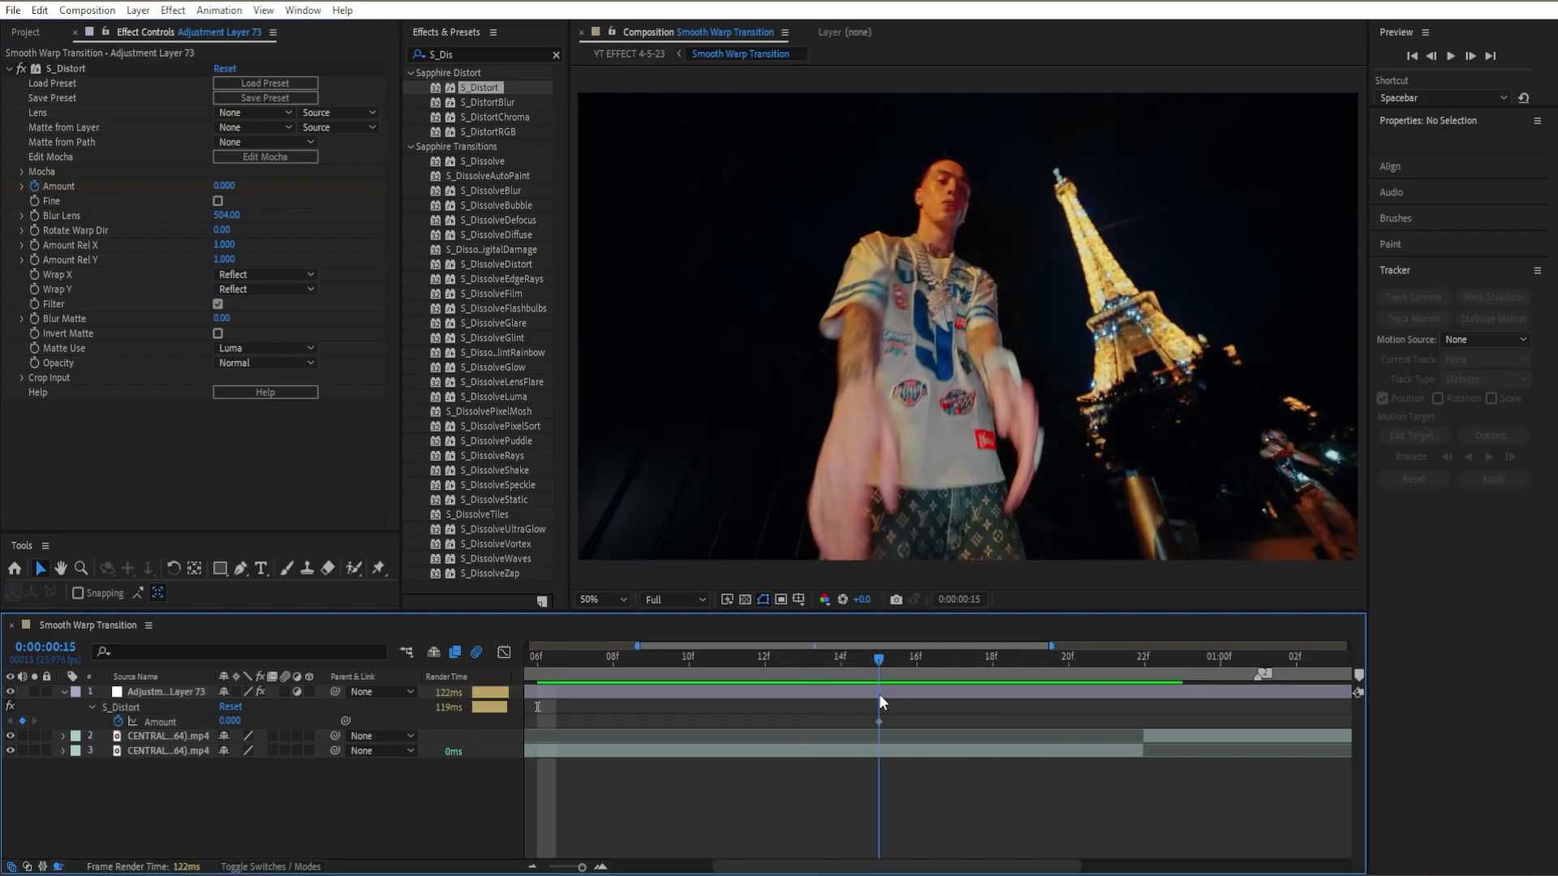
key("k")
left_click_drag(884, 866, 1107, 868)
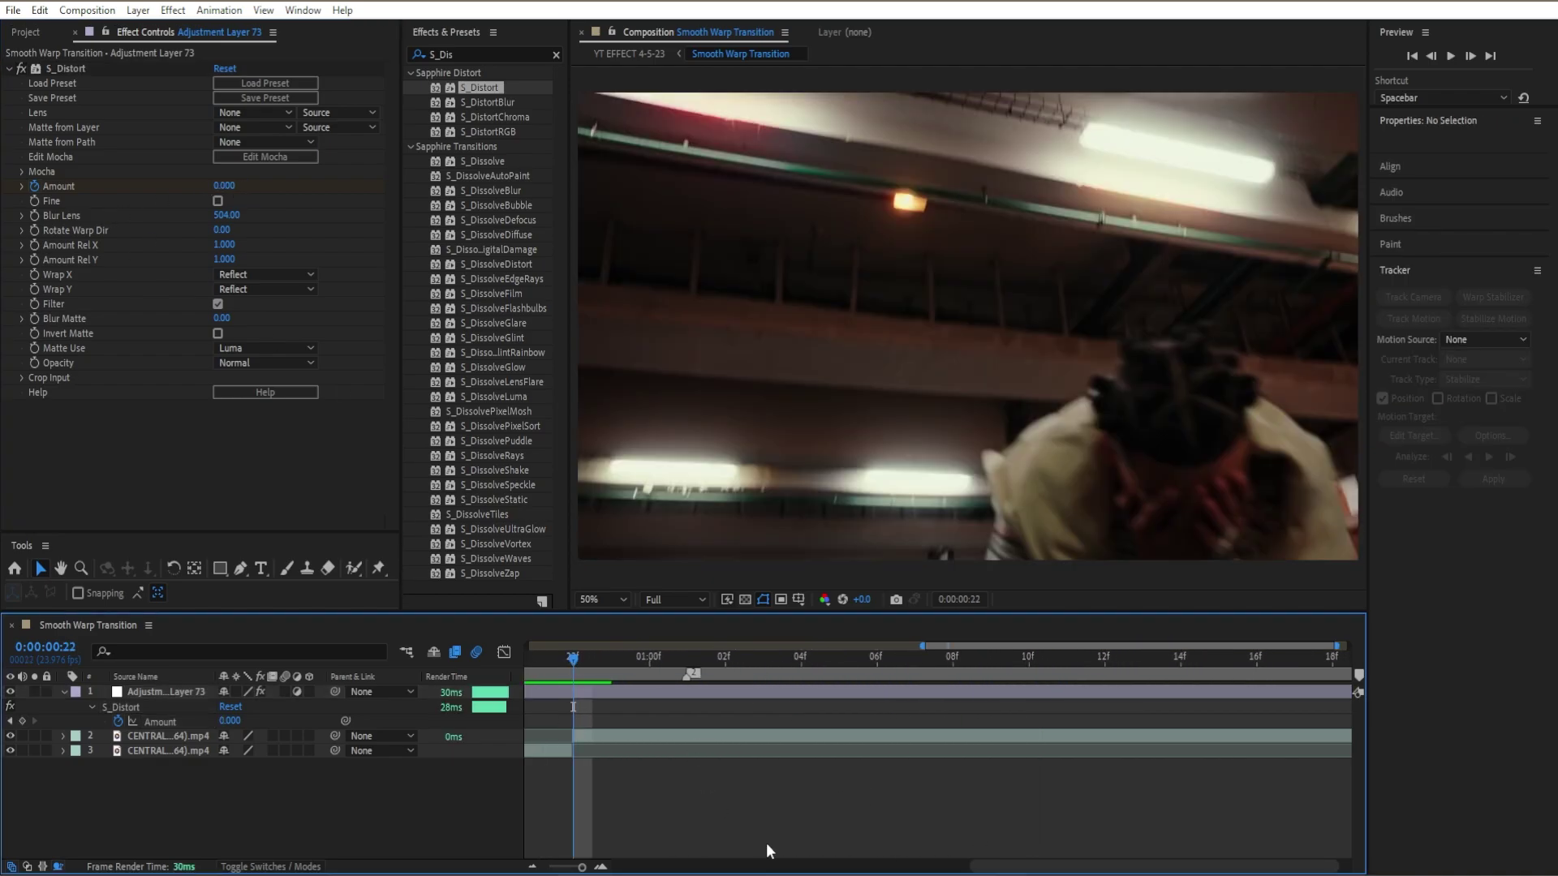
scroll(1029, 865, "left", 5)
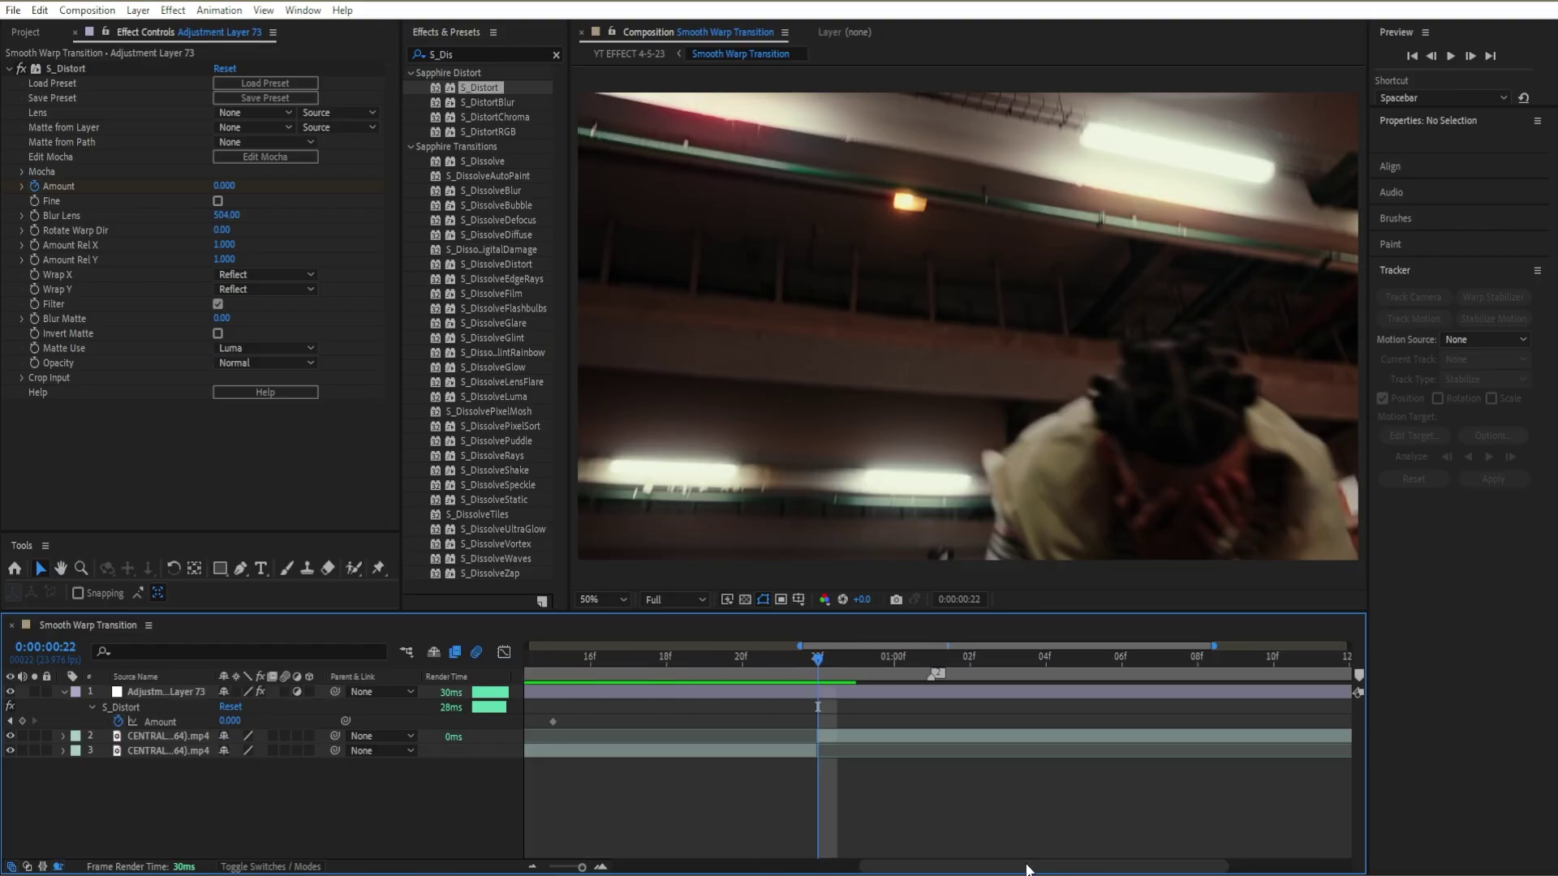
left_click(868, 665)
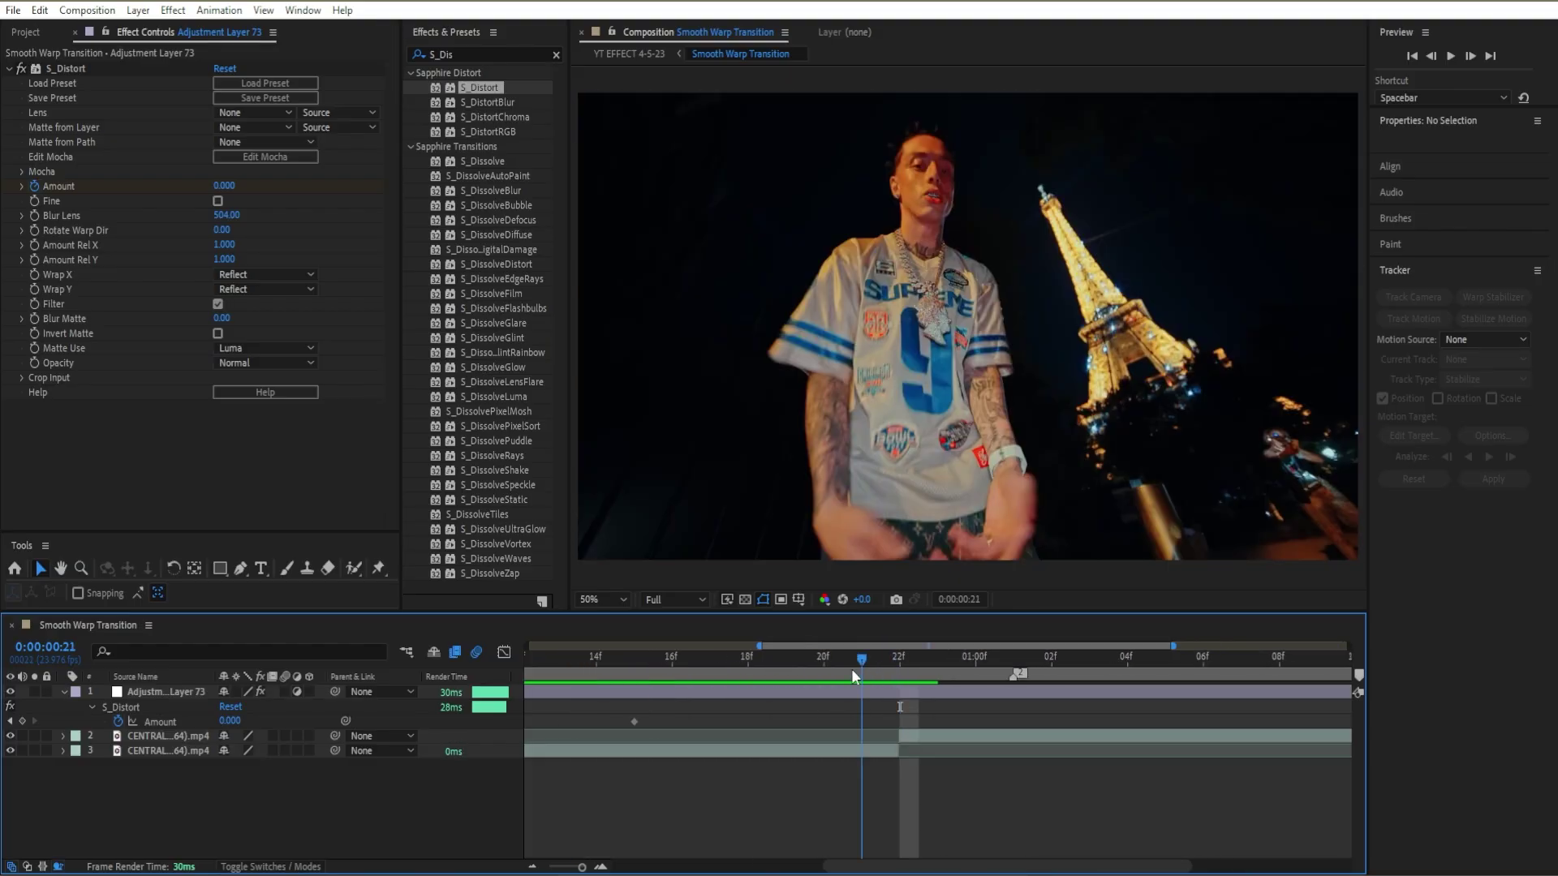
left_click_drag(852, 670, 913, 676)
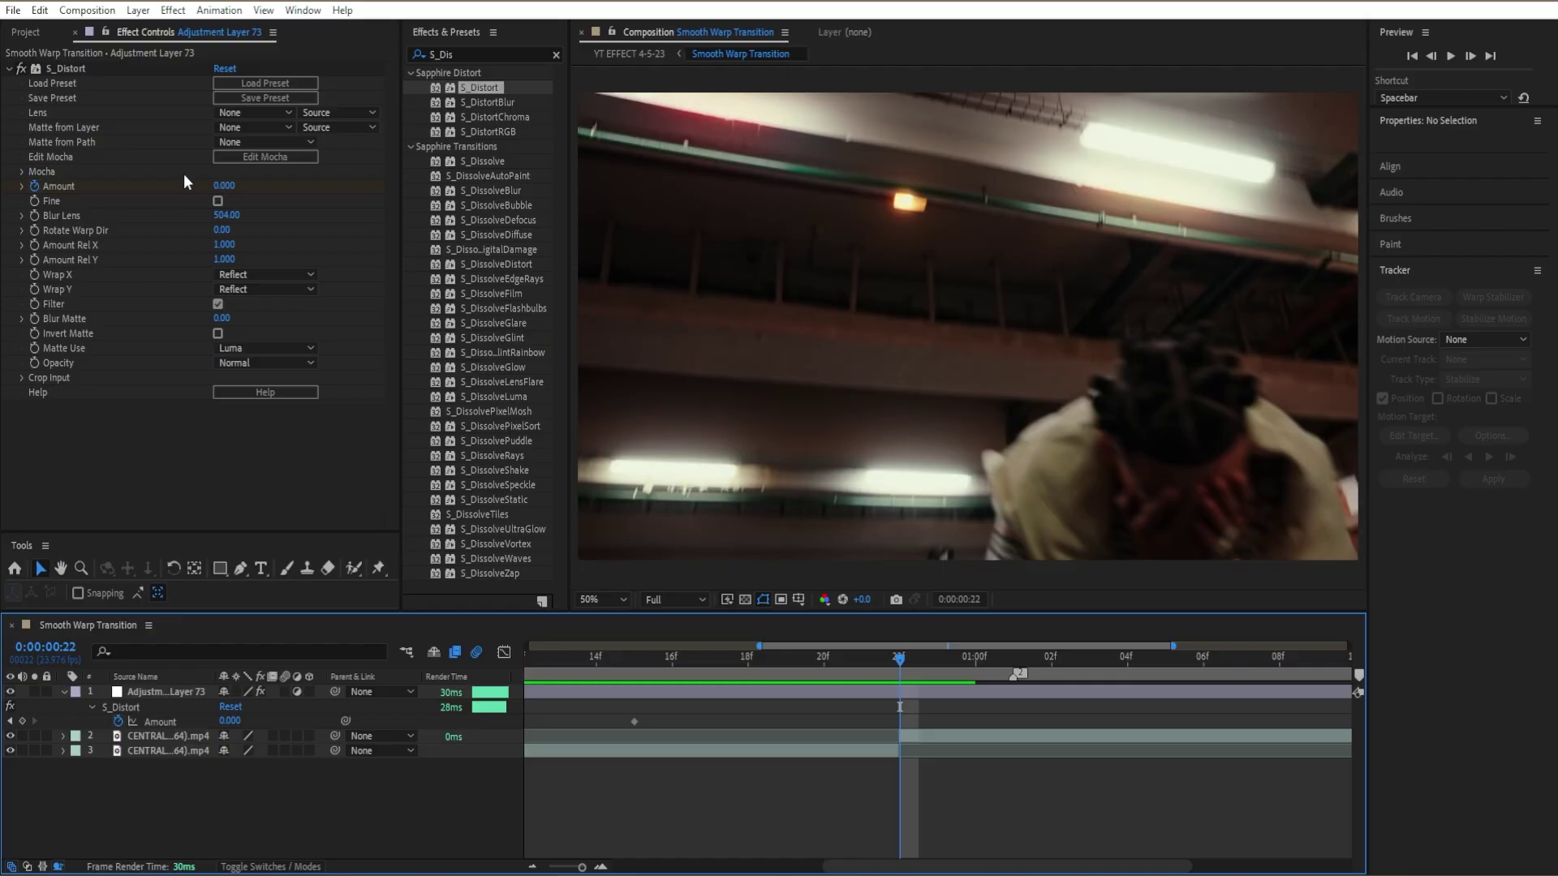
Keyframe Amount at 1.2 at frame 22 and back to 0 at 01:05.
left_click_drag(224, 185, 349, 216)
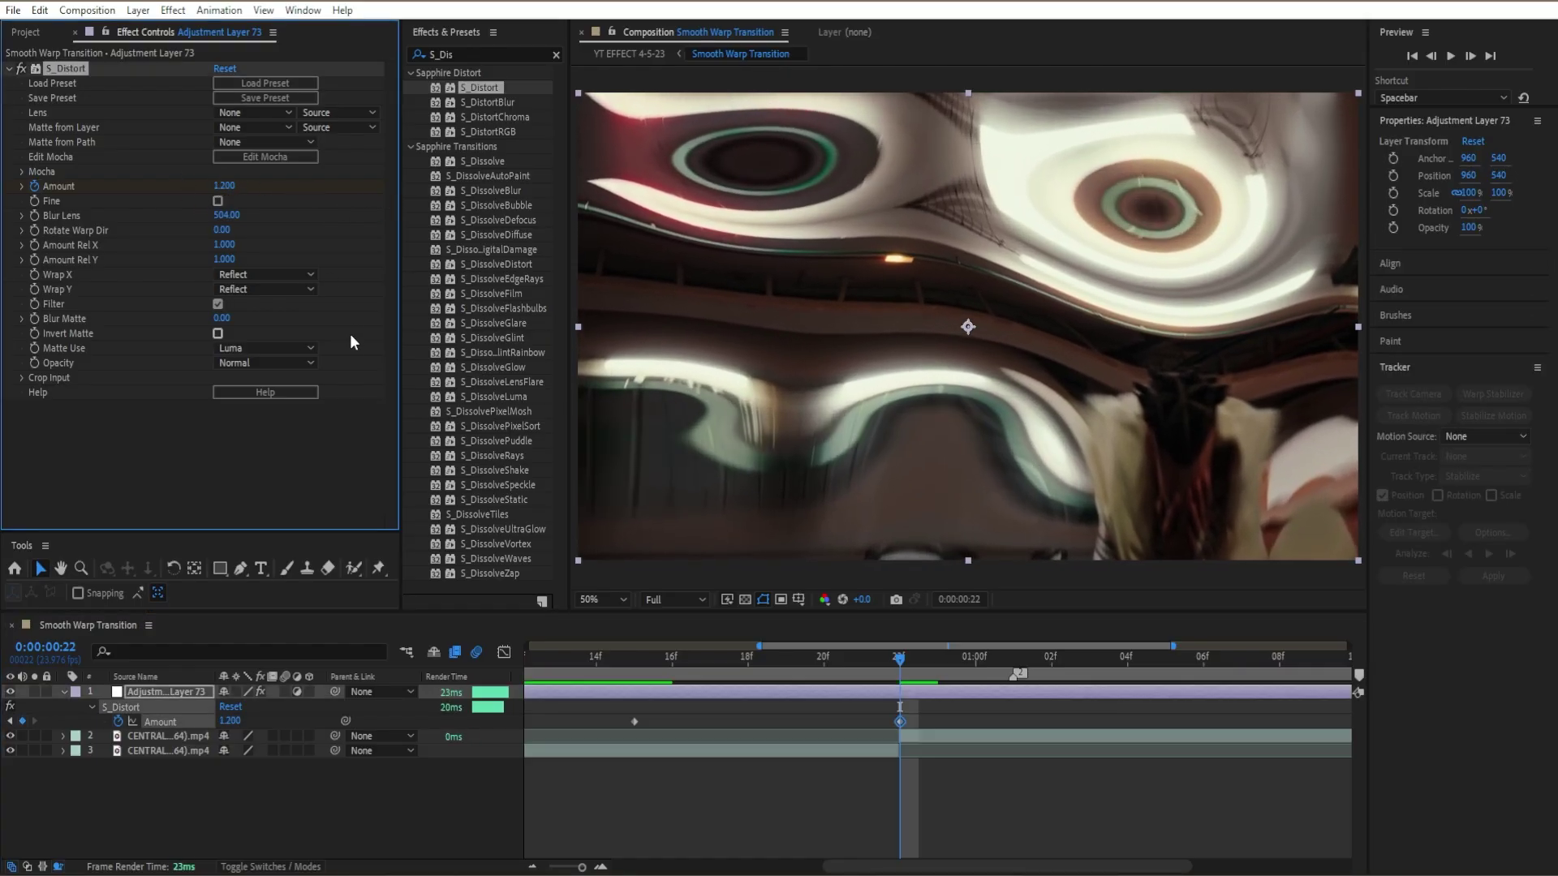
left_click_drag(1072, 674, 1167, 667)
left_click(224, 186)
type("0")
key("Return")
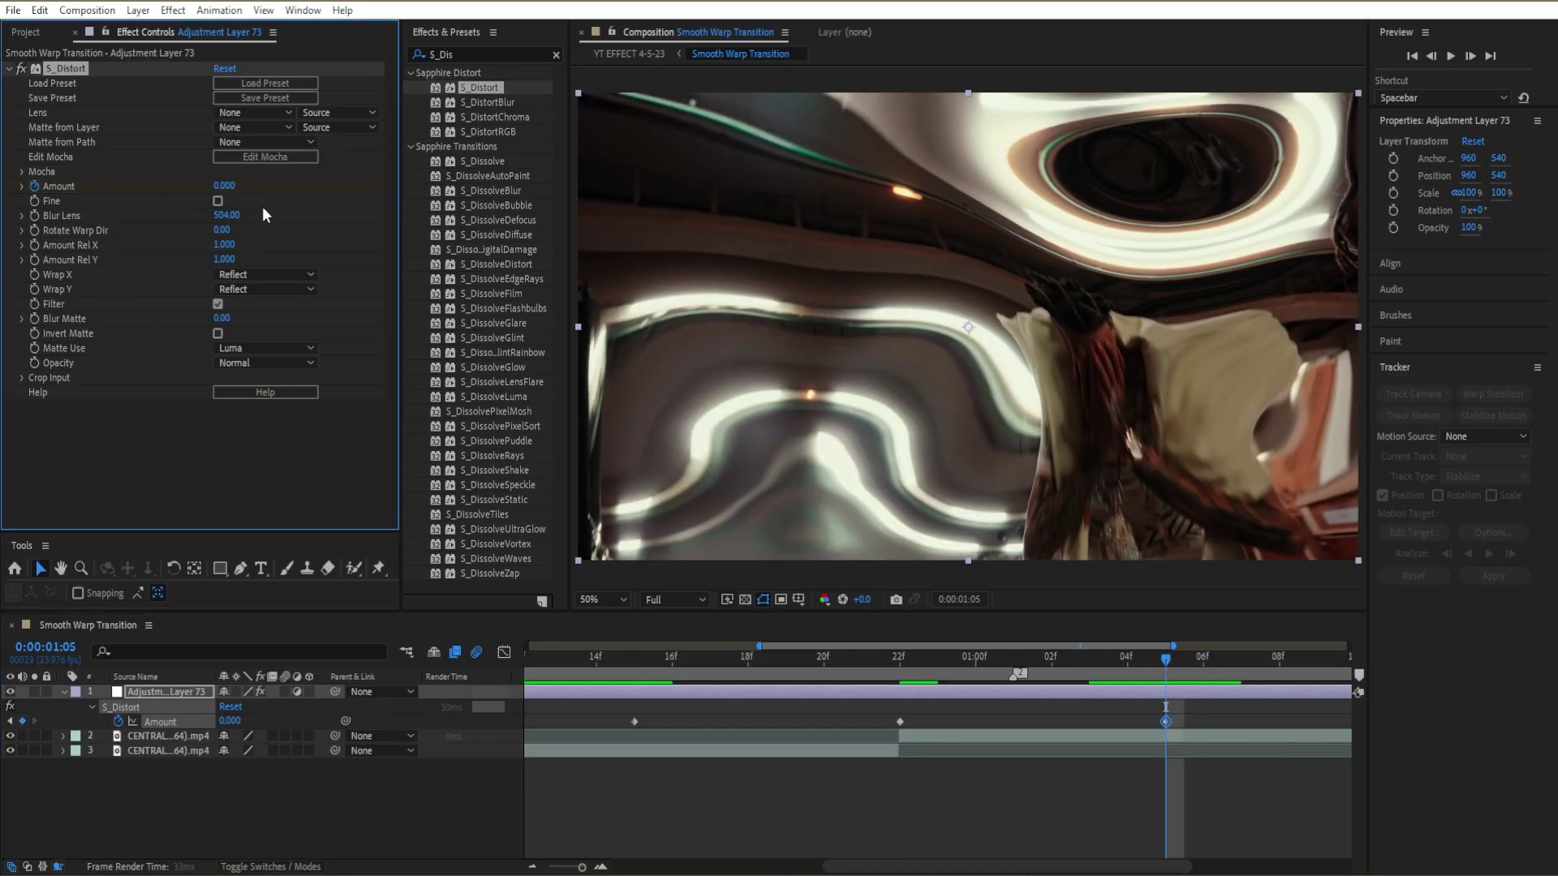
Raise Blur Lens to 544 at frame 23 and select the Amount keyframes.
left_click(1017, 625)
key("Page_Up")
key("Page_Up")
key("Page_Up")
key("Page_Up")
key("Page_Up")
key("Page_Up")
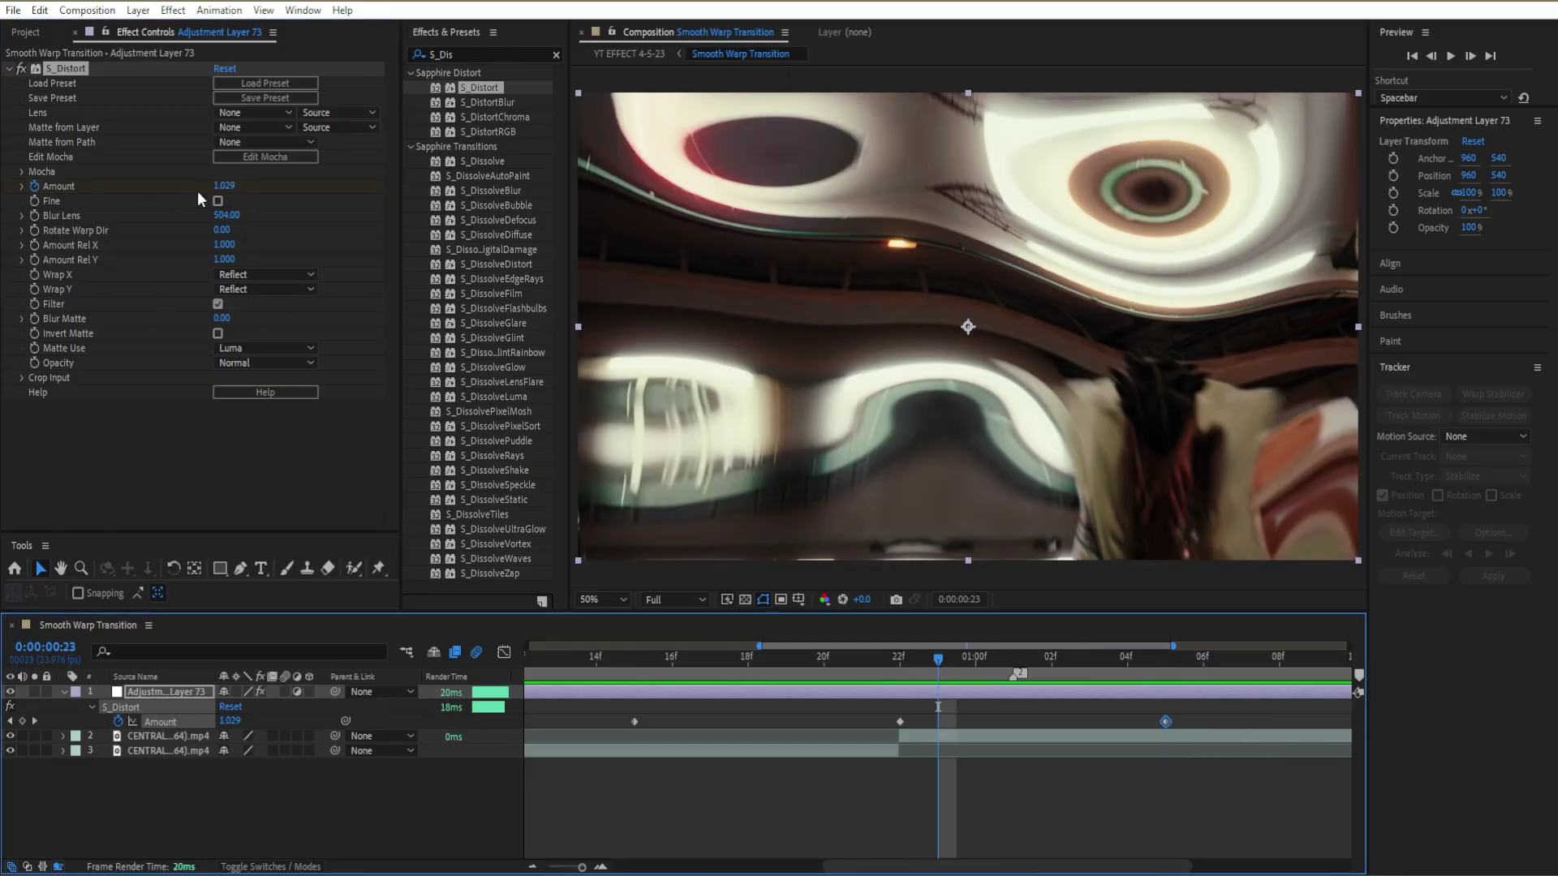
left_click_drag(227, 215, 264, 219)
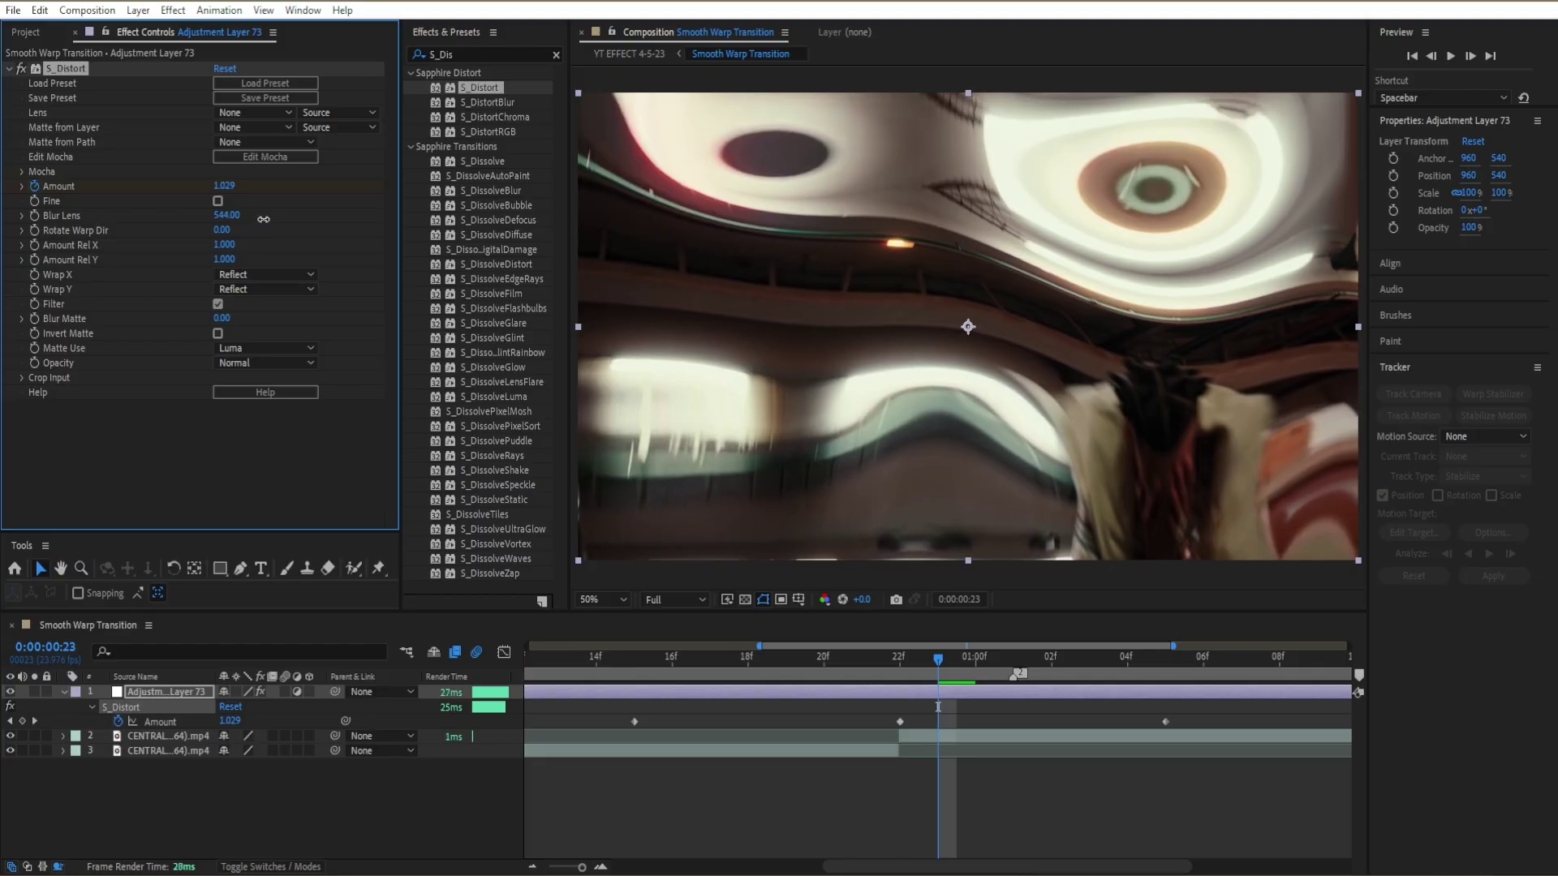
left_click_drag(1193, 707, 411, 762)
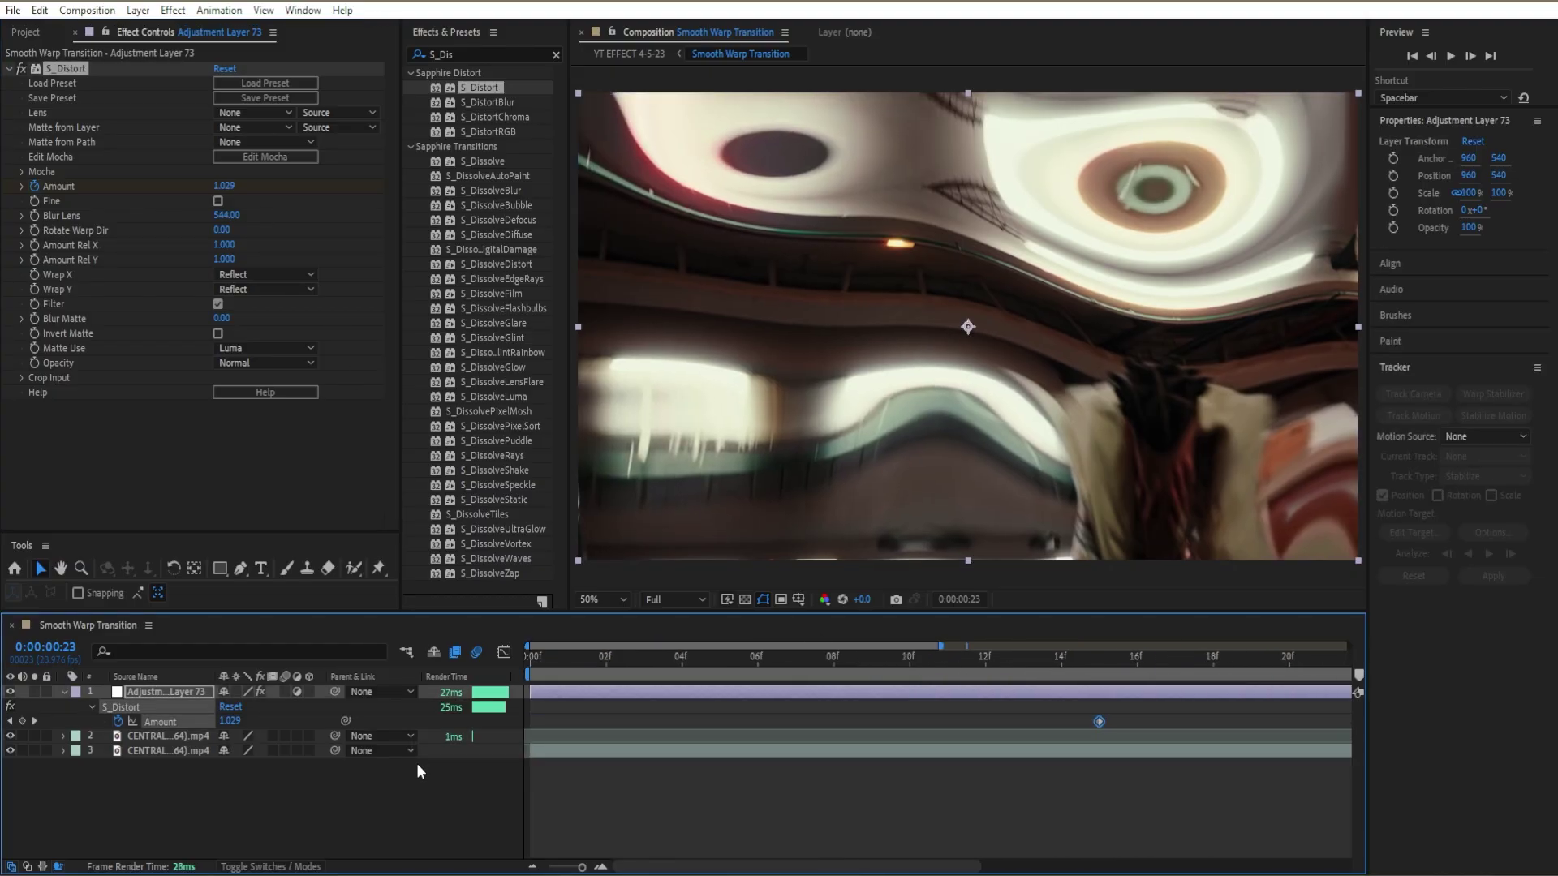
Easy-ease the Amount keyframes and reshape their speed curve into sharp spikes.
key("F9")
left_click_drag(919, 866, 1140, 866)
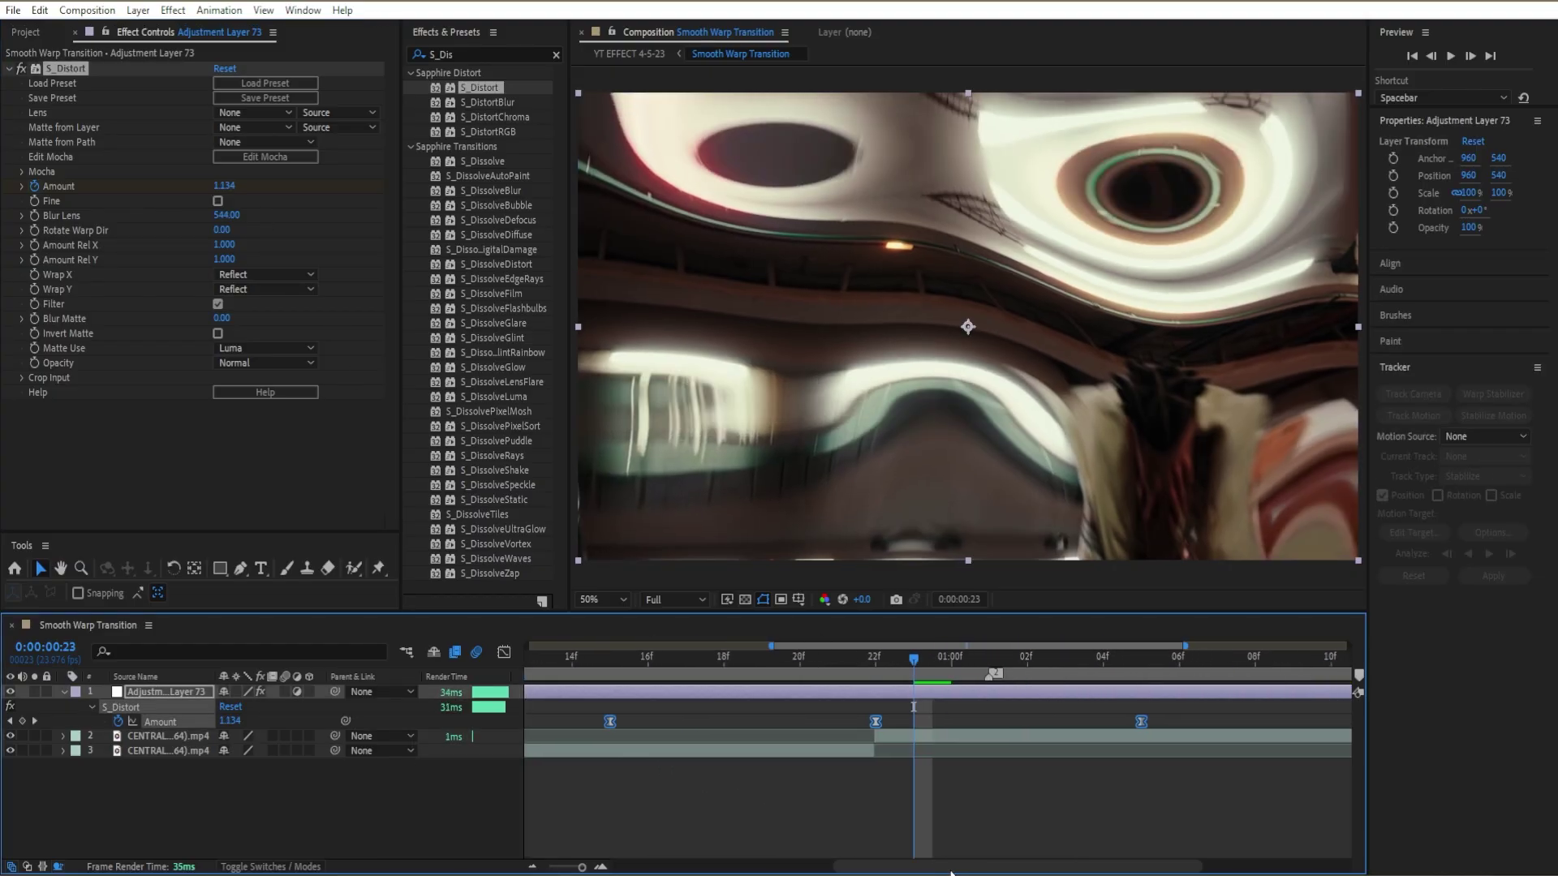
left_click(503, 651)
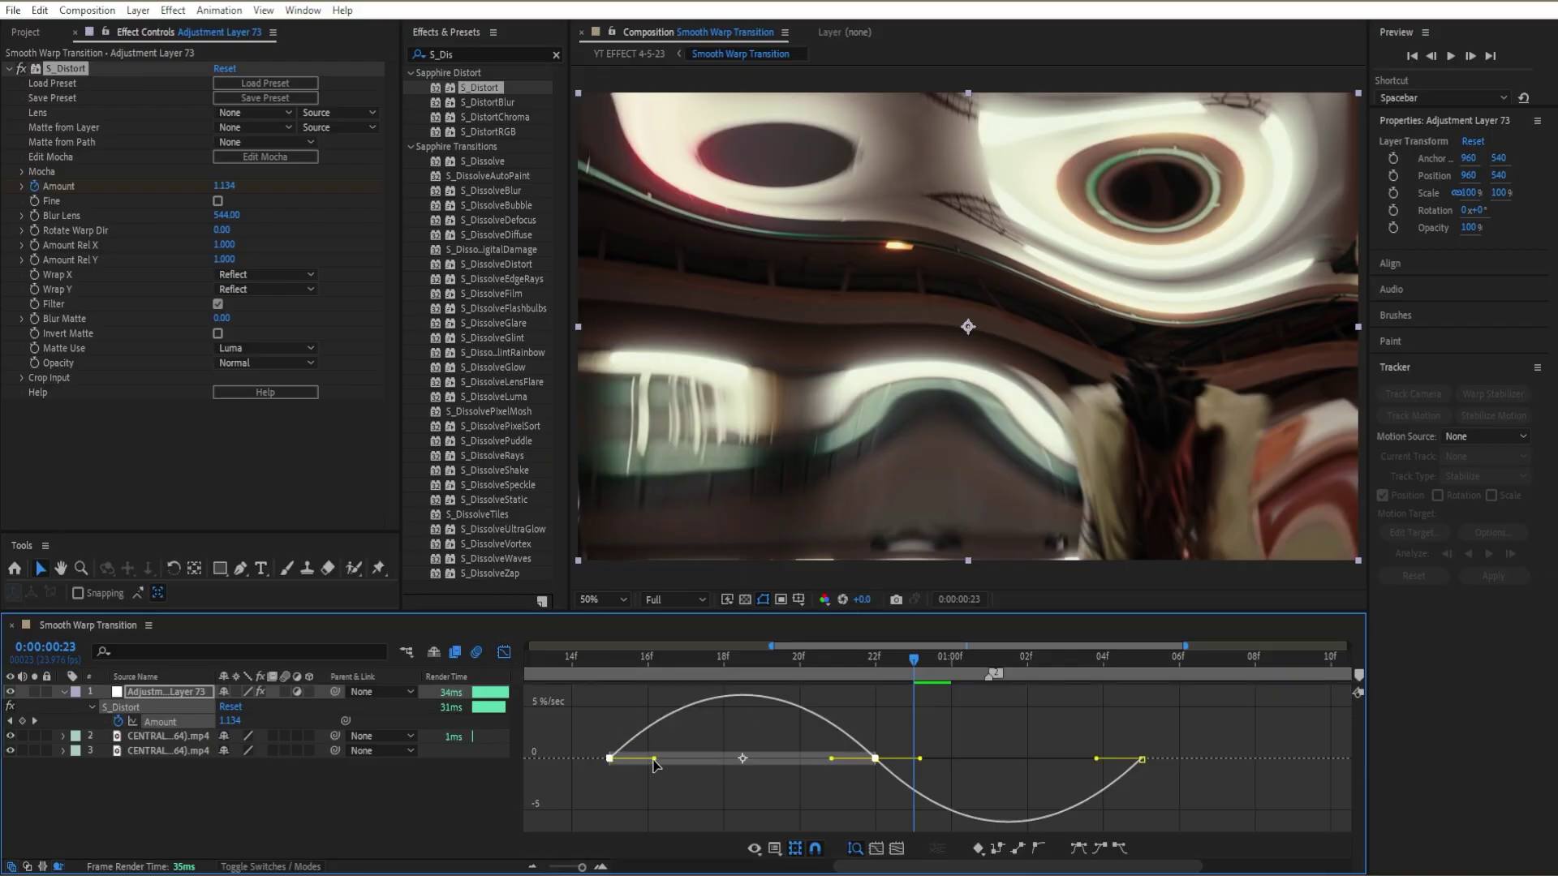
left_click_drag(654, 757, 624, 758)
left_click_drag(919, 757, 672, 756)
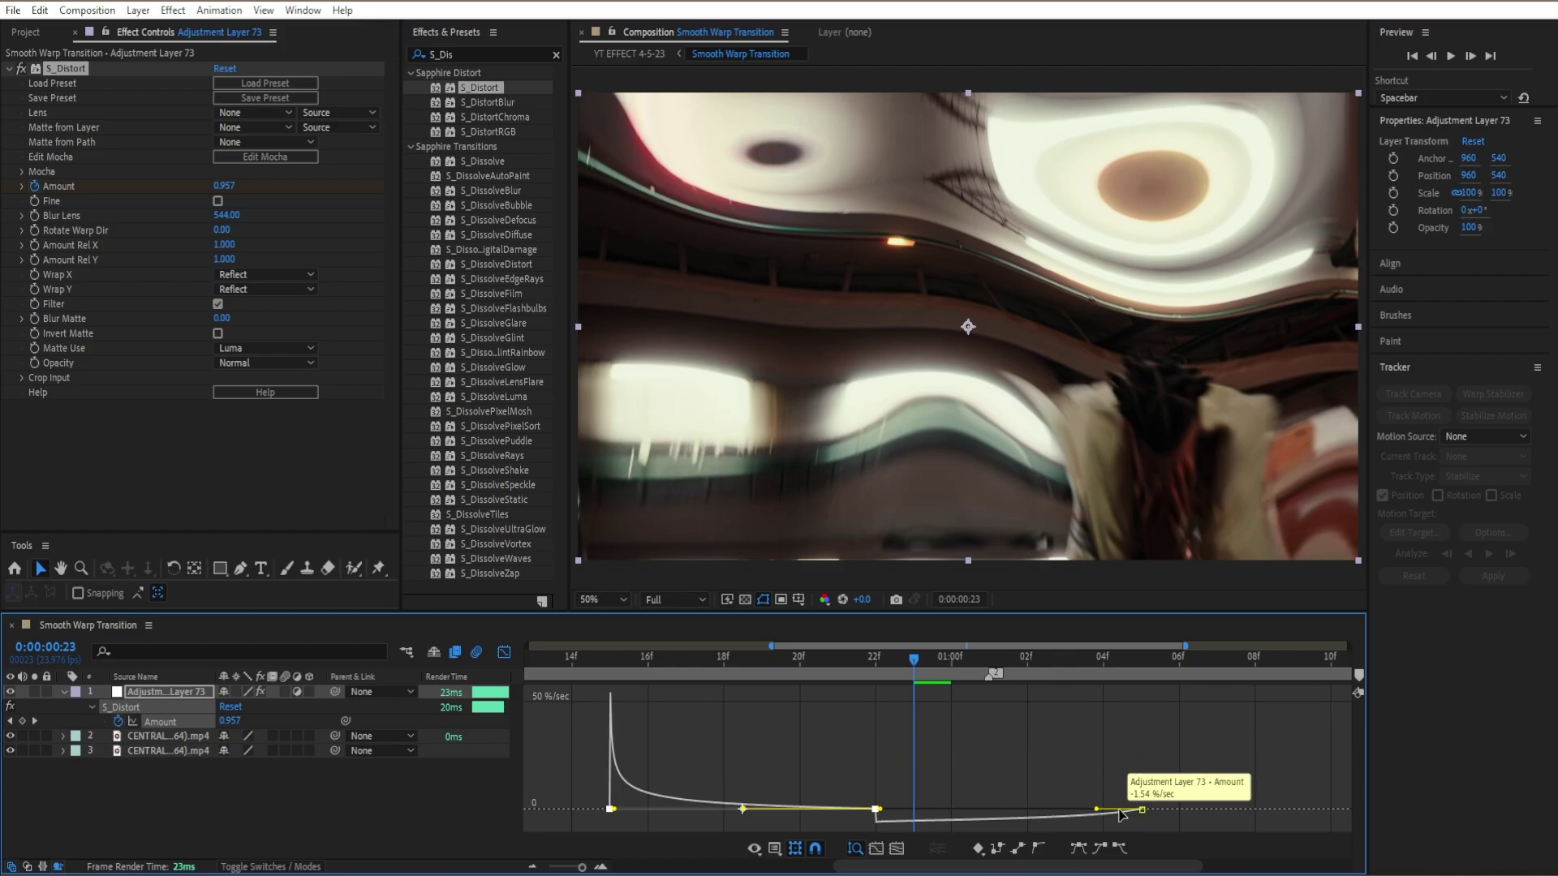
left_click_drag(1100, 811, 1009, 808)
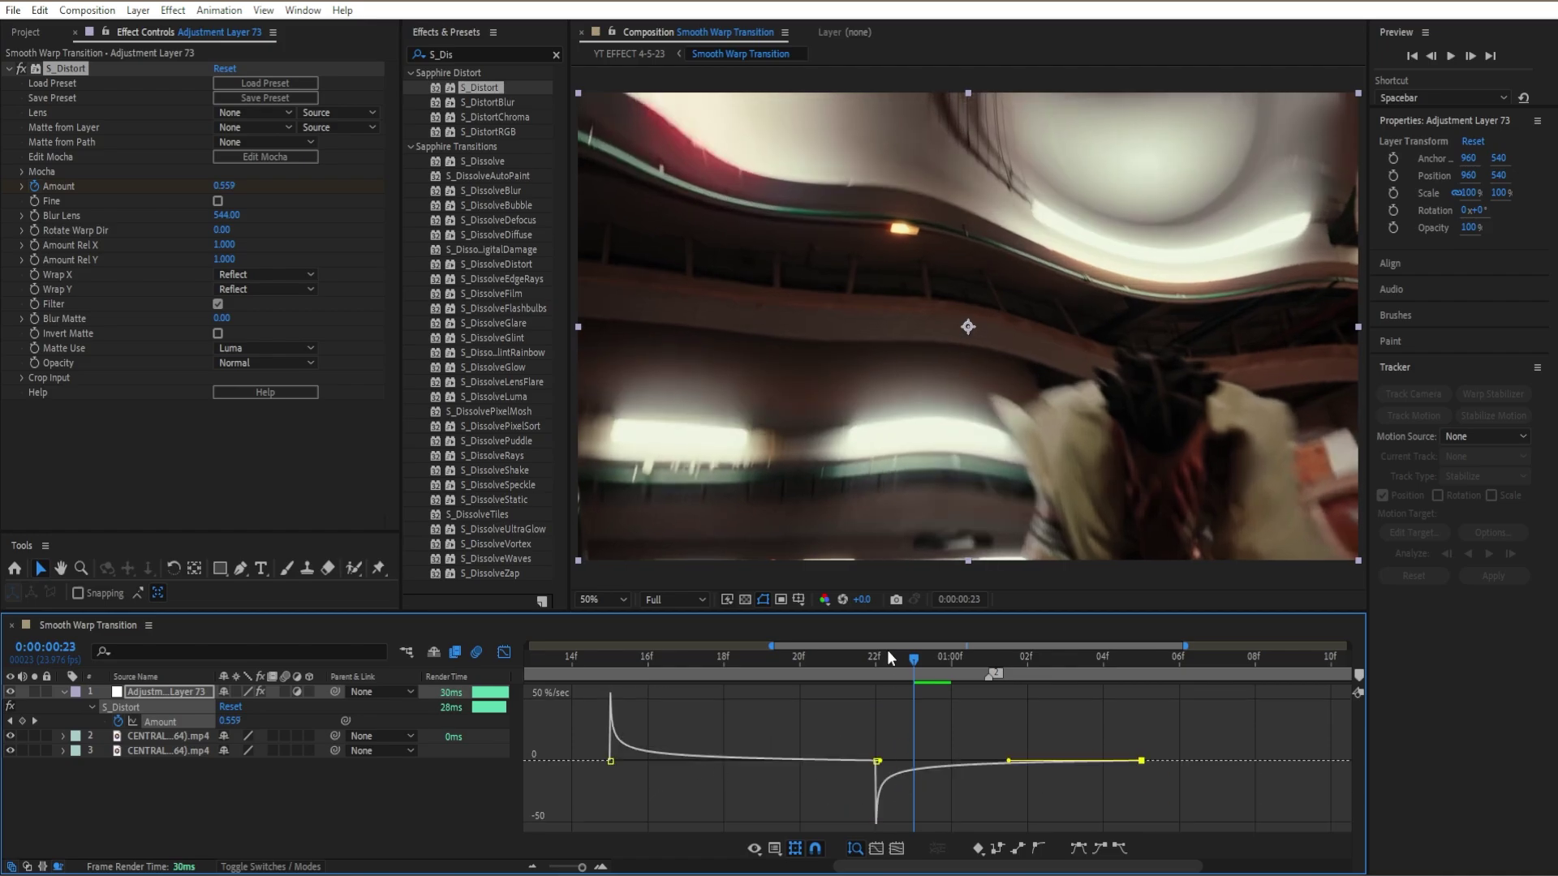
Preview the transition from frame 9 to check the warp.
left_click_drag(892, 659, 521, 694)
key("space")
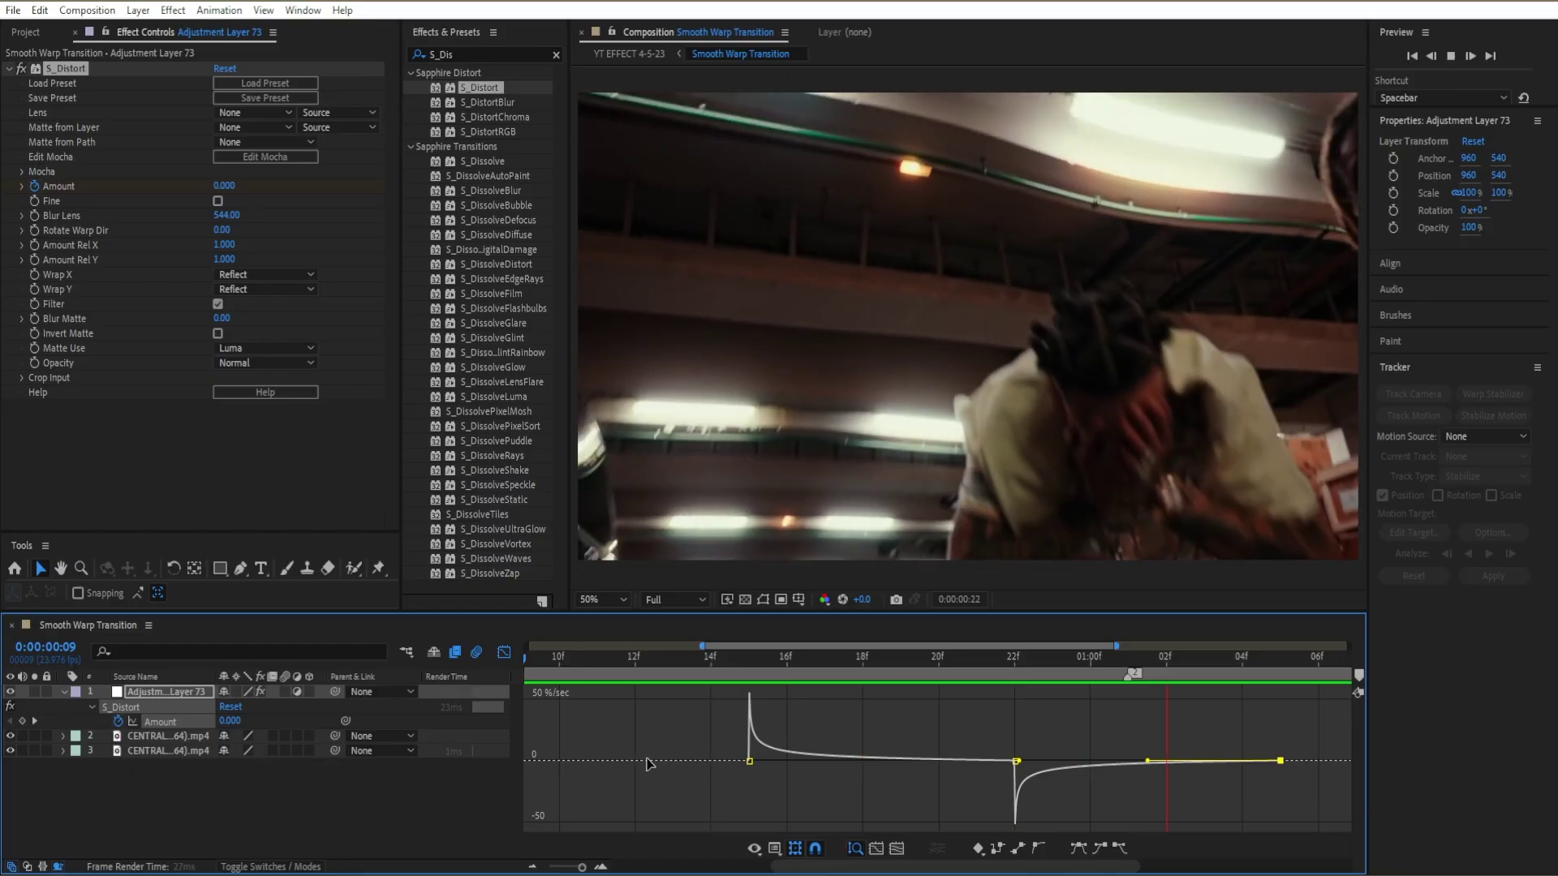
left_click_drag(1039, 862, 855, 862)
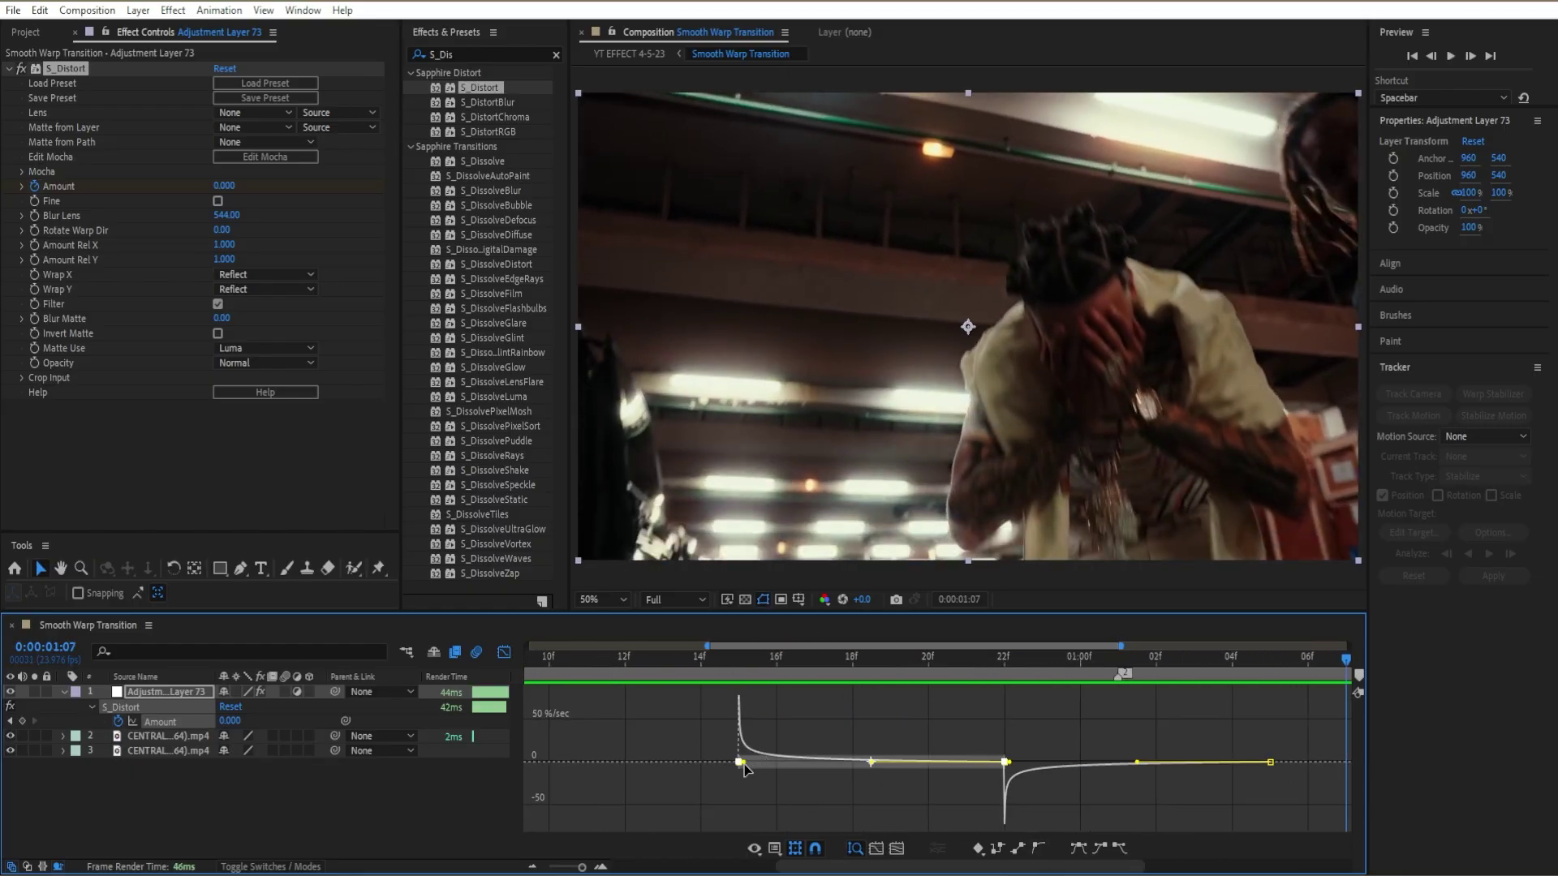
left_click_drag(812, 656, 717, 696)
Collapse S_Distort and apply Optics Compensation to the adjustment layer.
left_click(503, 653)
left_click(782, 754)
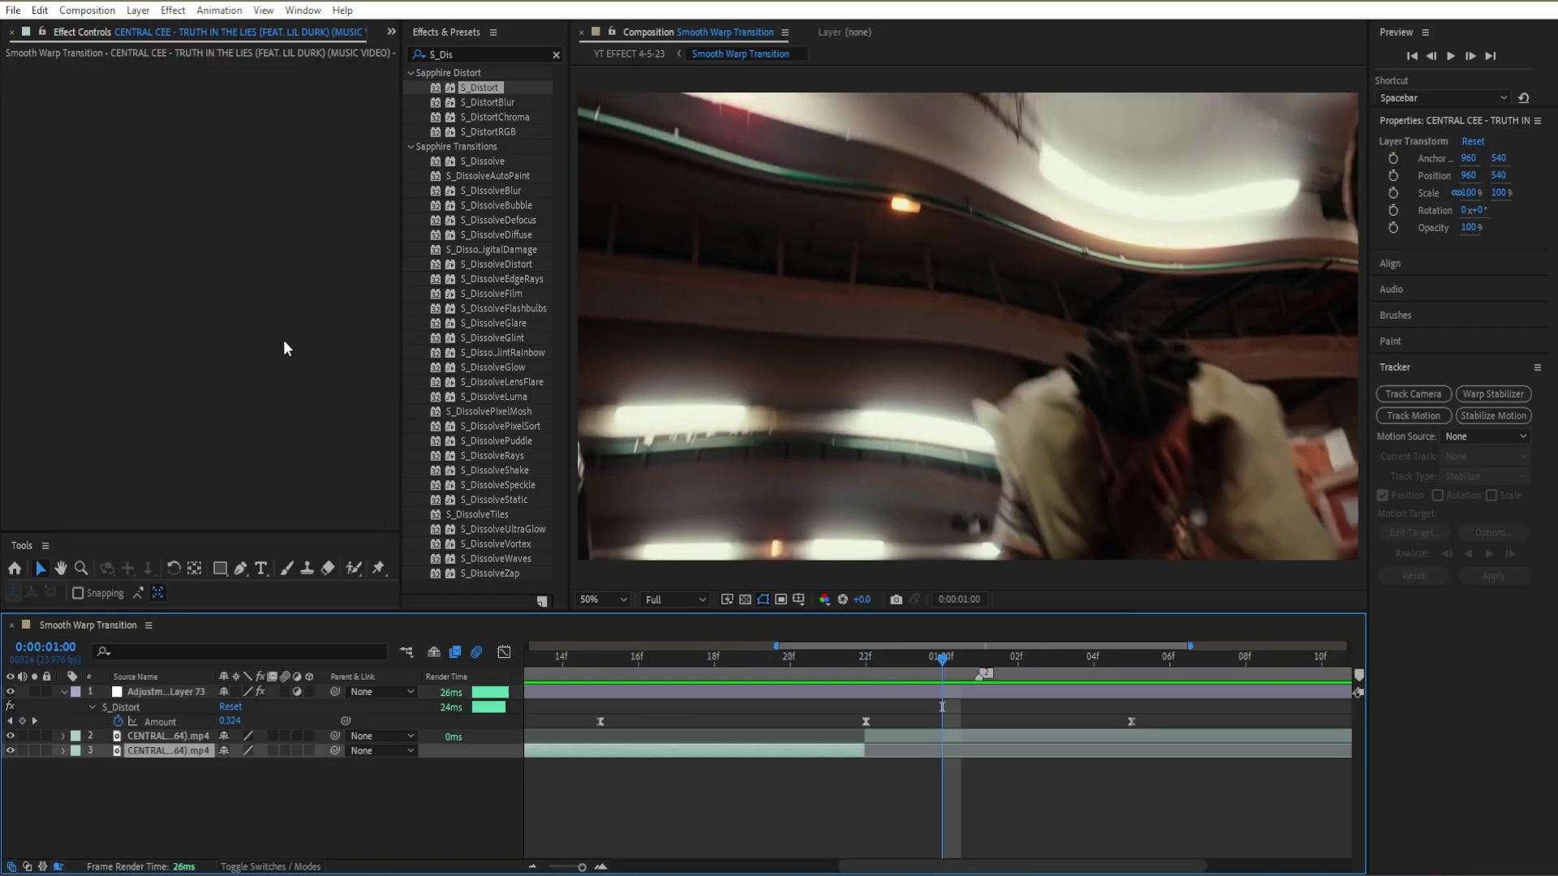
left_click(766, 690)
left_click(7, 68)
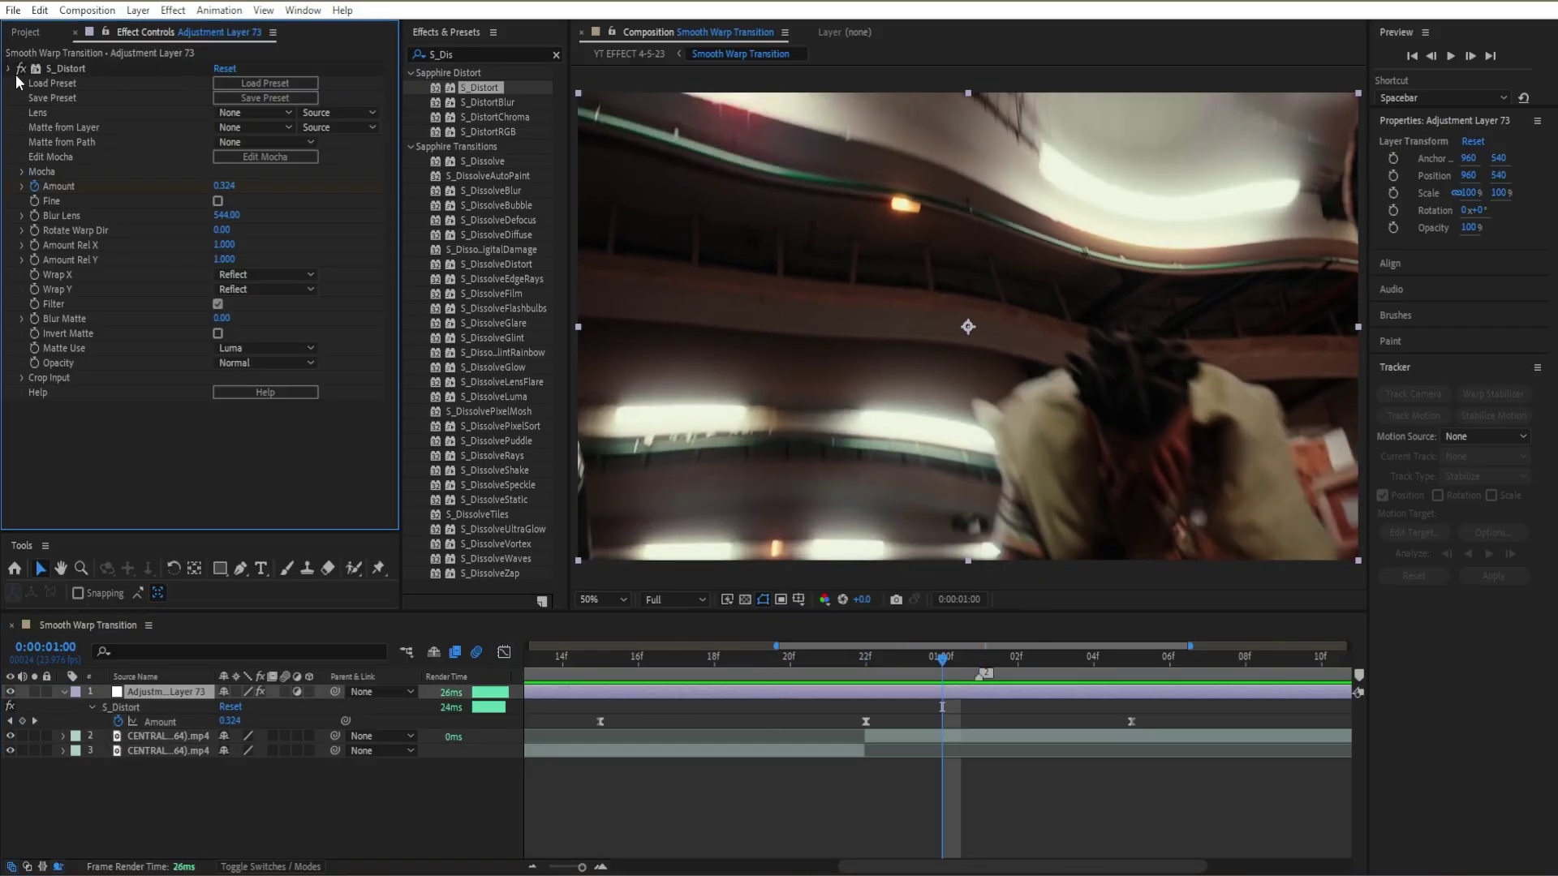
left_click(556, 55)
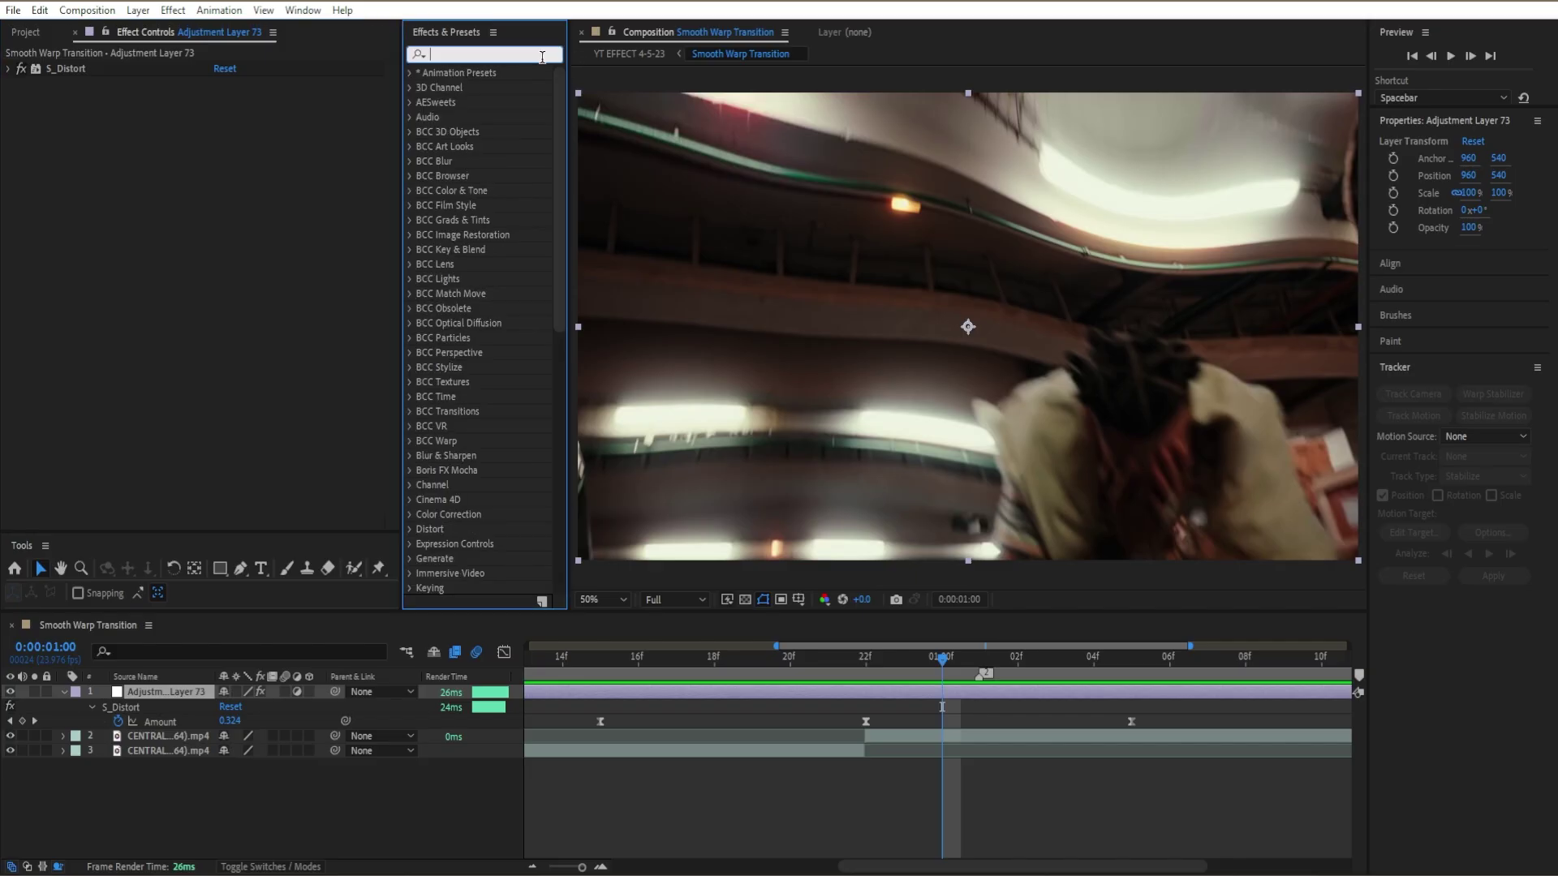
type("optic")
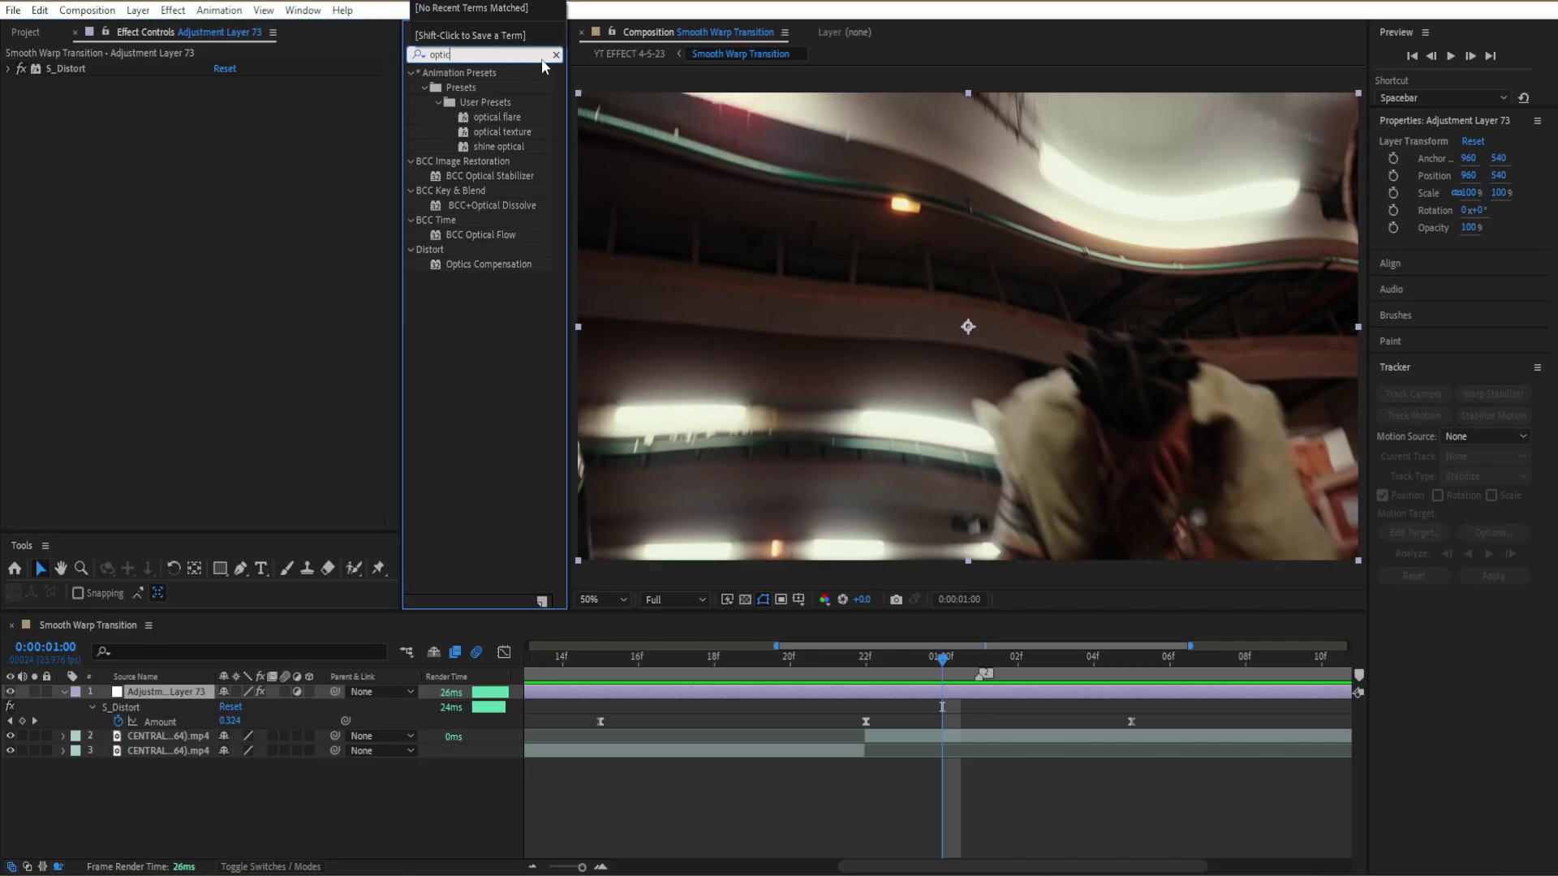
left_click_drag(475, 272, 211, 268)
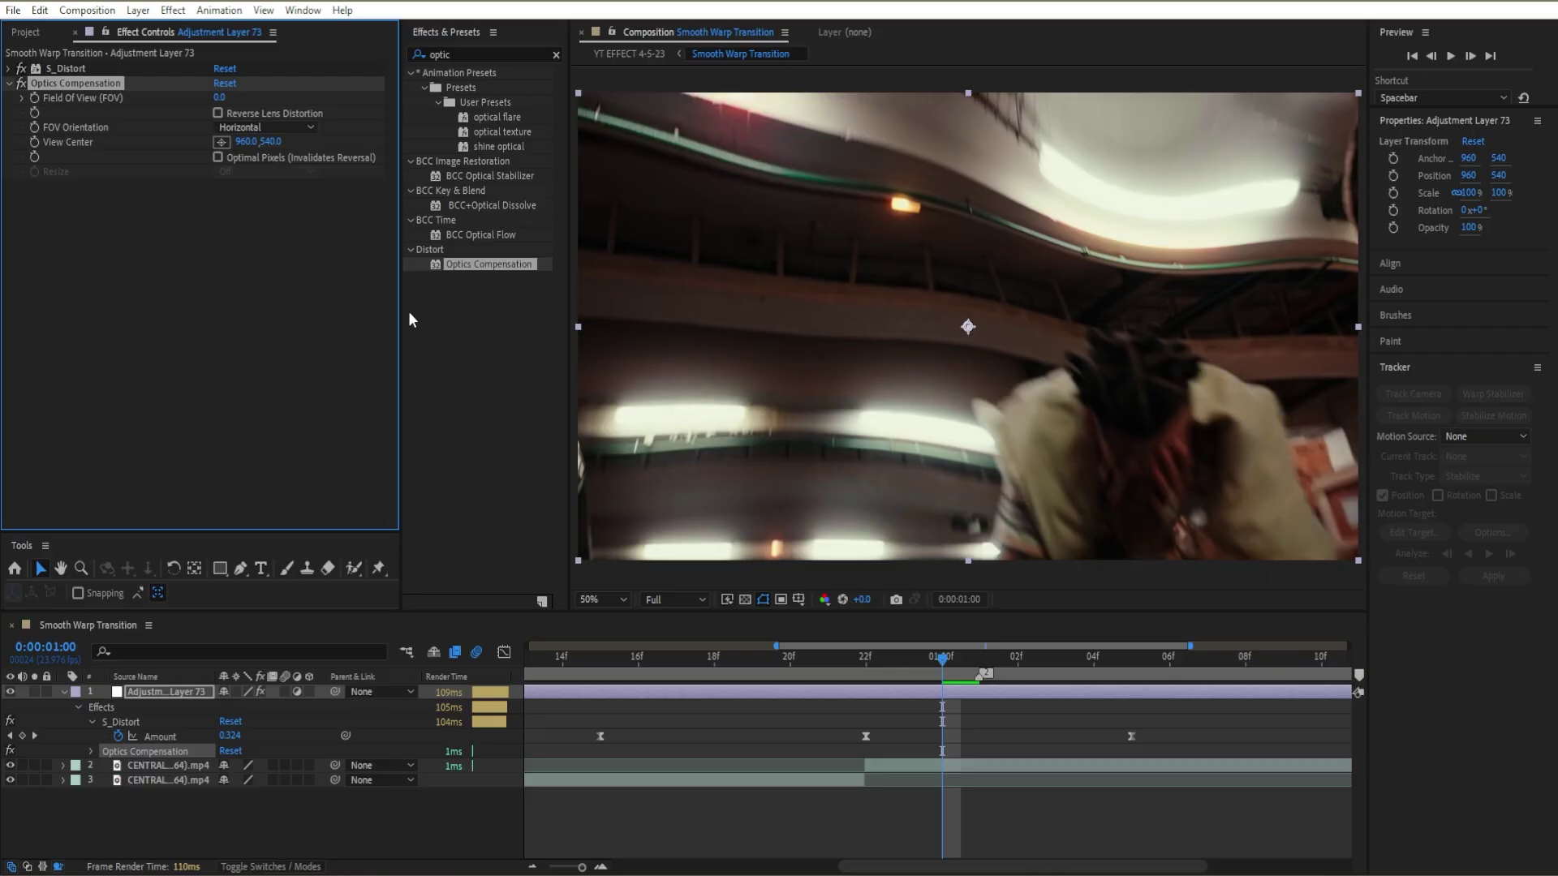
Keyframe Field of View at 0 at 00:15, 121.1 at 00:22, and 0 at 01:05.
left_click(601, 656)
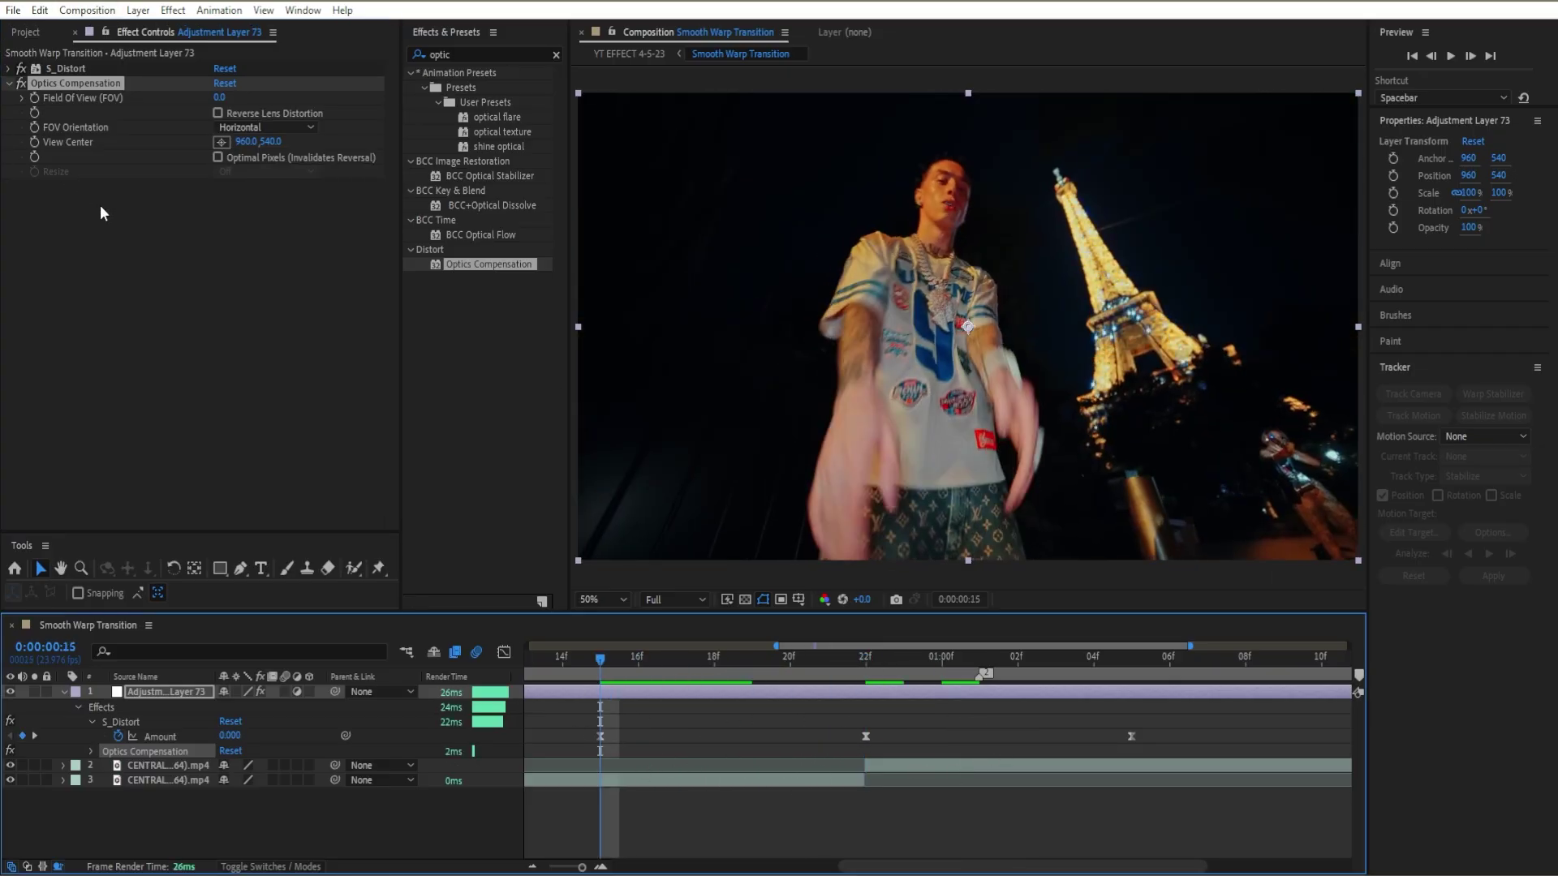
left_click(37, 98)
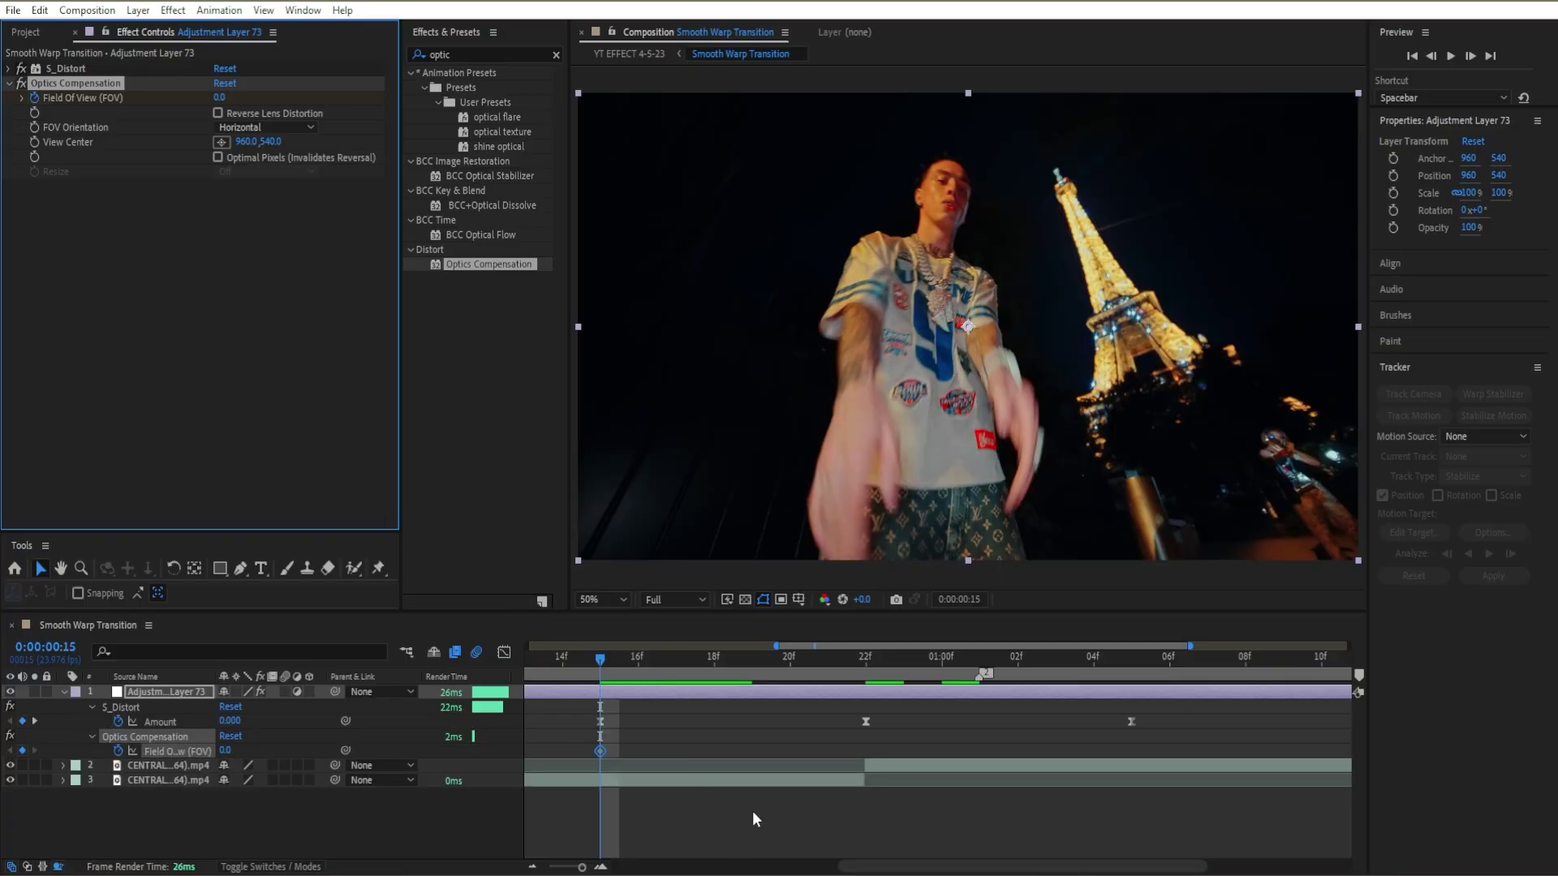
left_click_drag(626, 663, 866, 664)
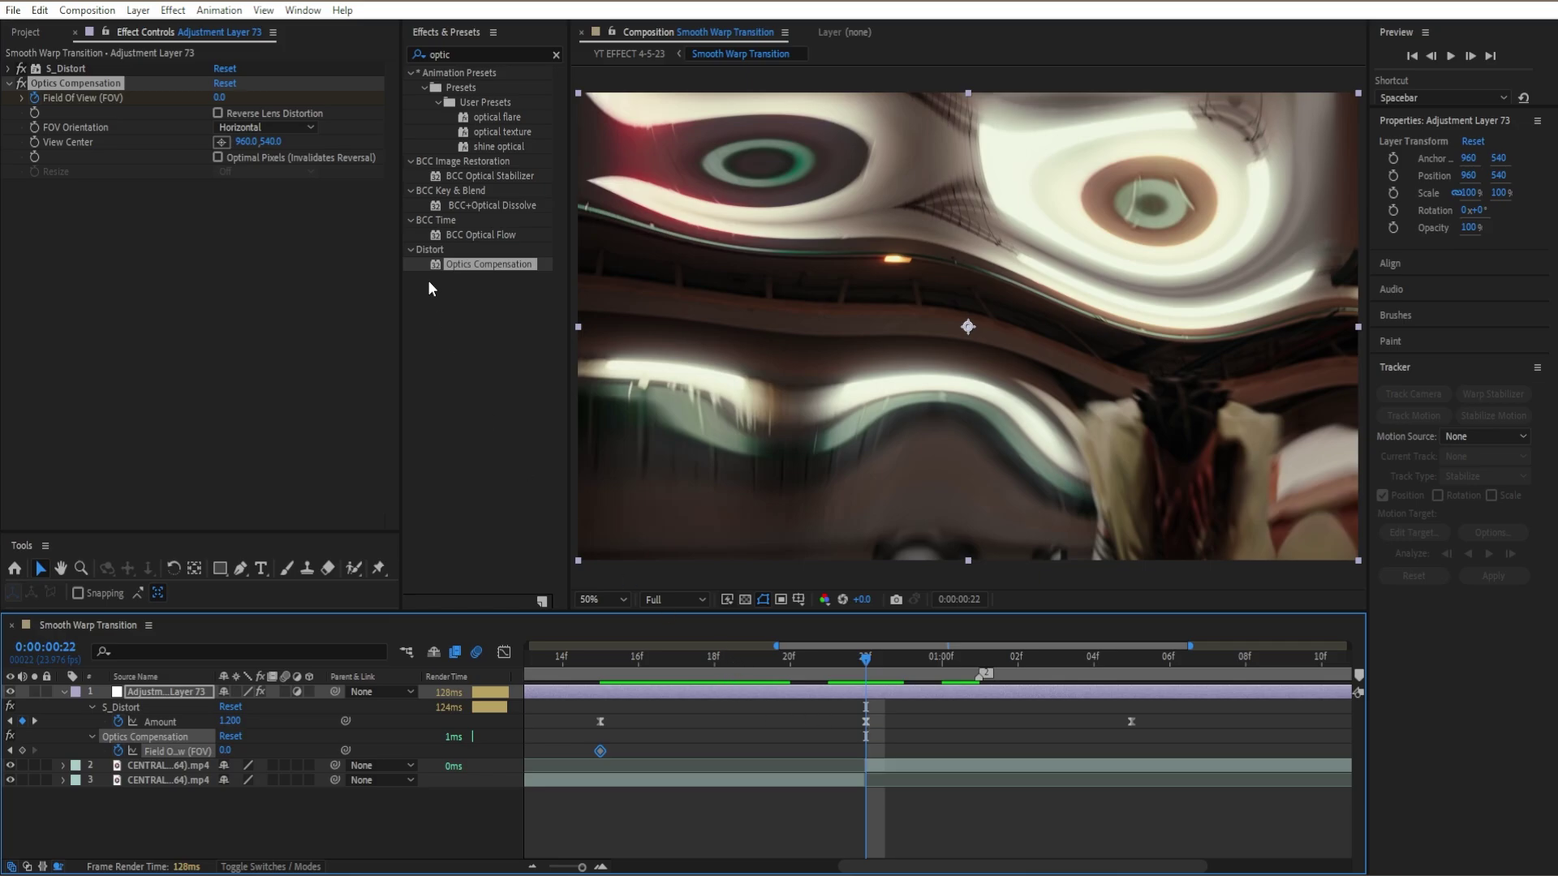
left_click_drag(219, 97, 1136, 164)
left_click_drag(1018, 663, 1128, 679)
left_click(229, 98)
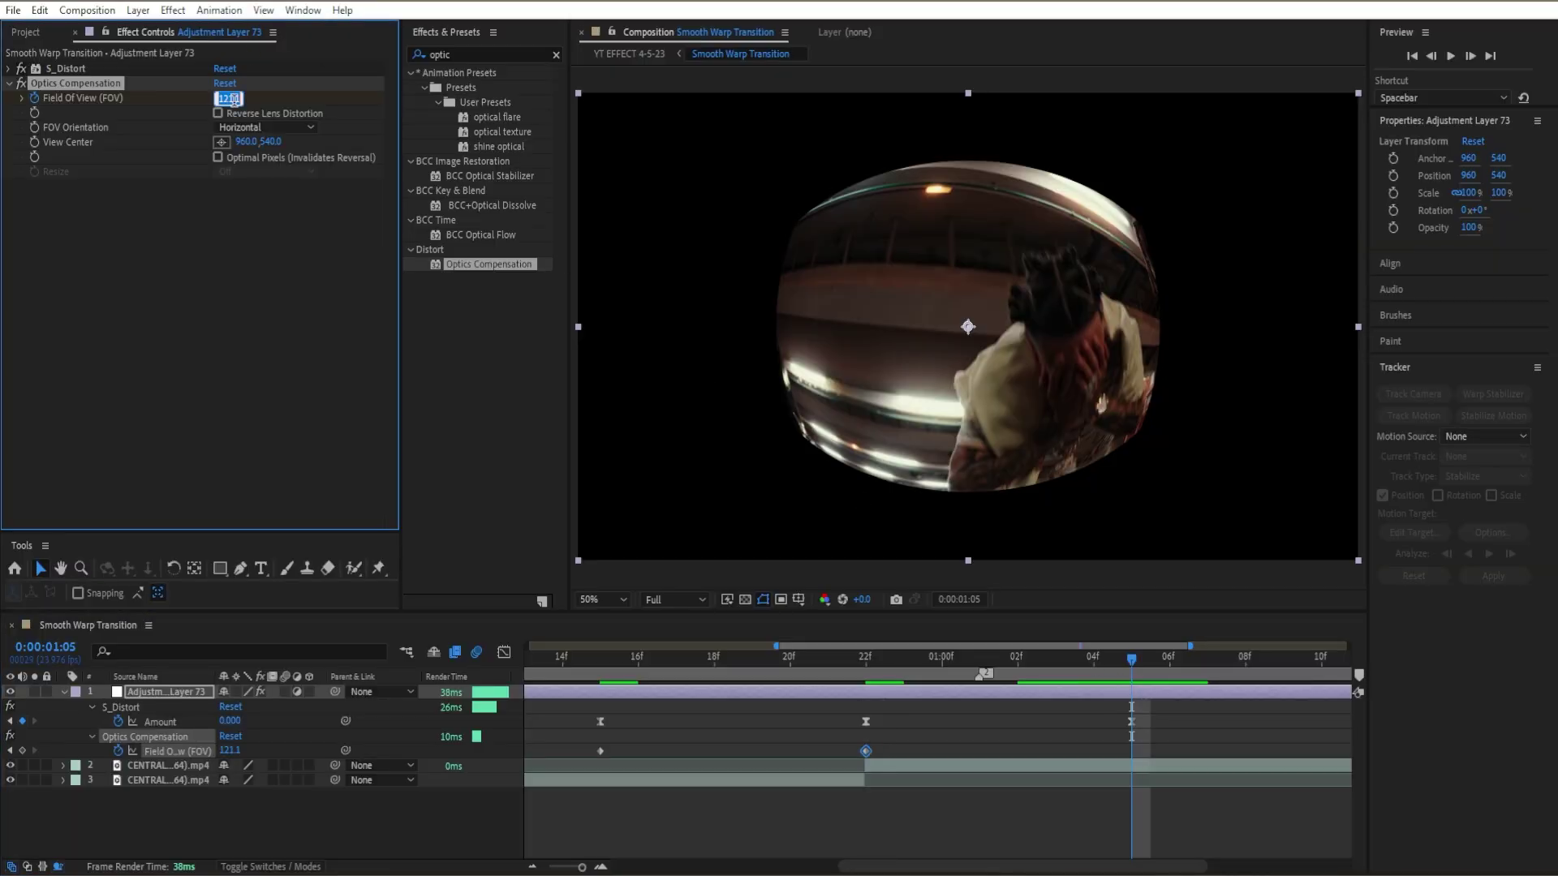
type("0")
key("Return")
Enable Reverse Lens Distortion after comparing the warp with and without it.
left_click(217, 113)
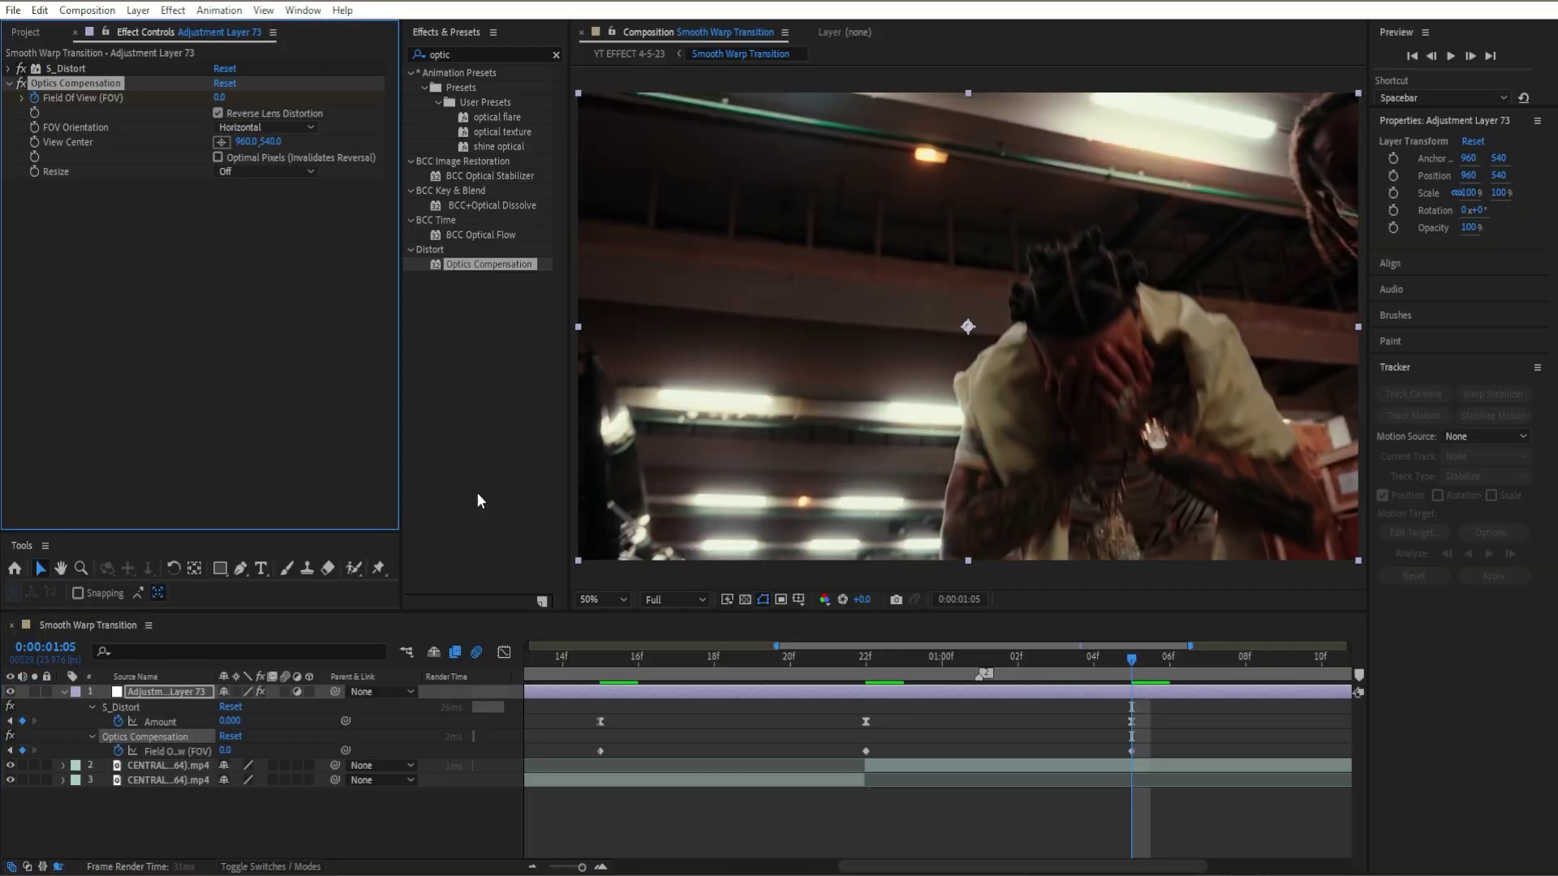
left_click_drag(982, 659, 789, 682)
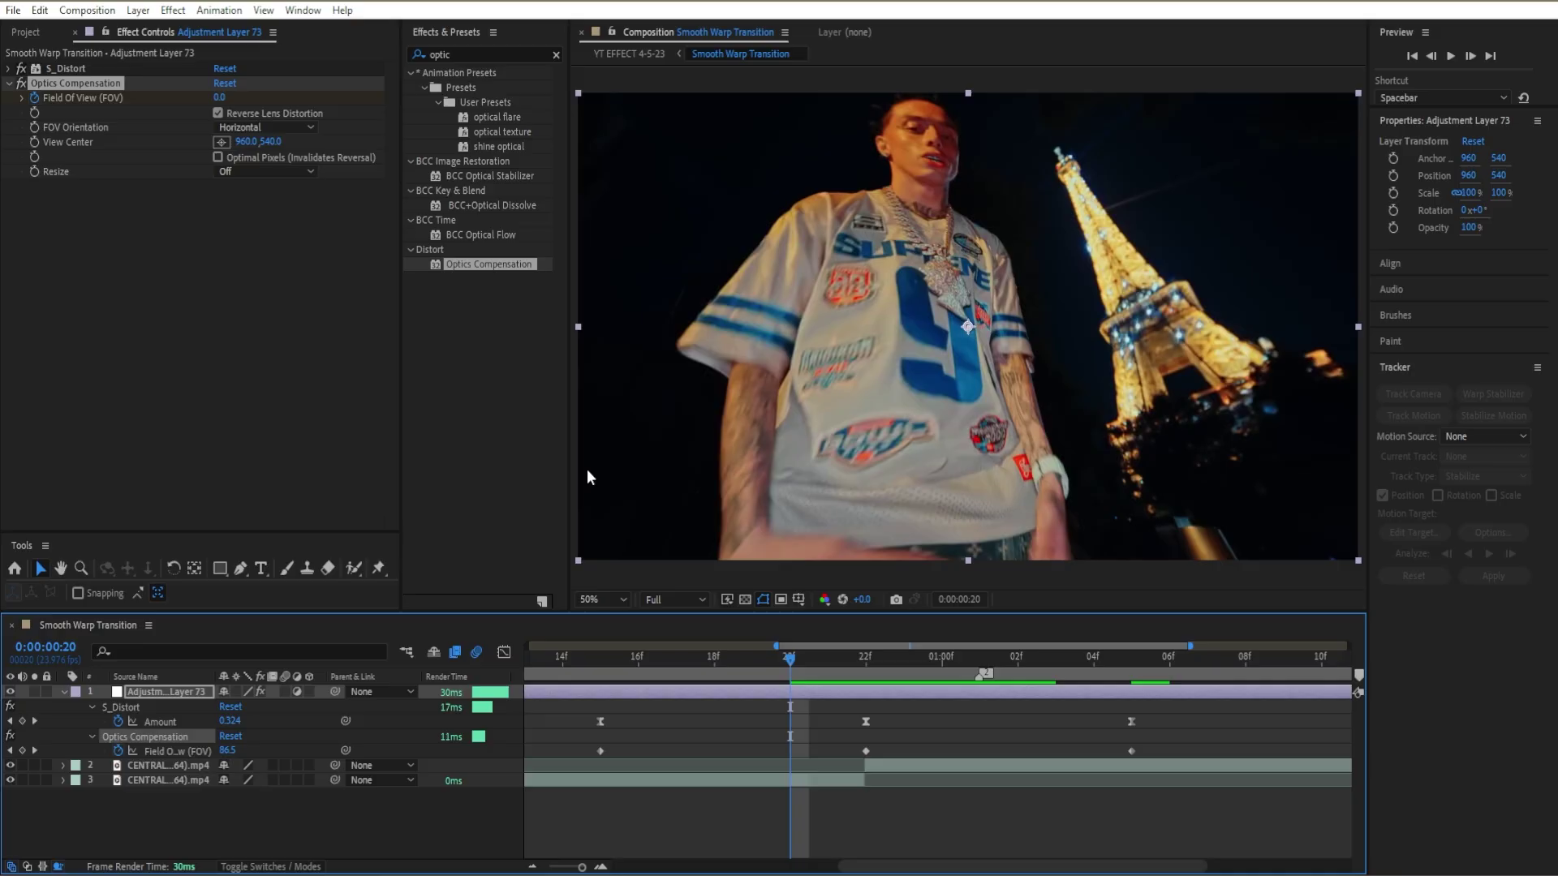
left_click(218, 112)
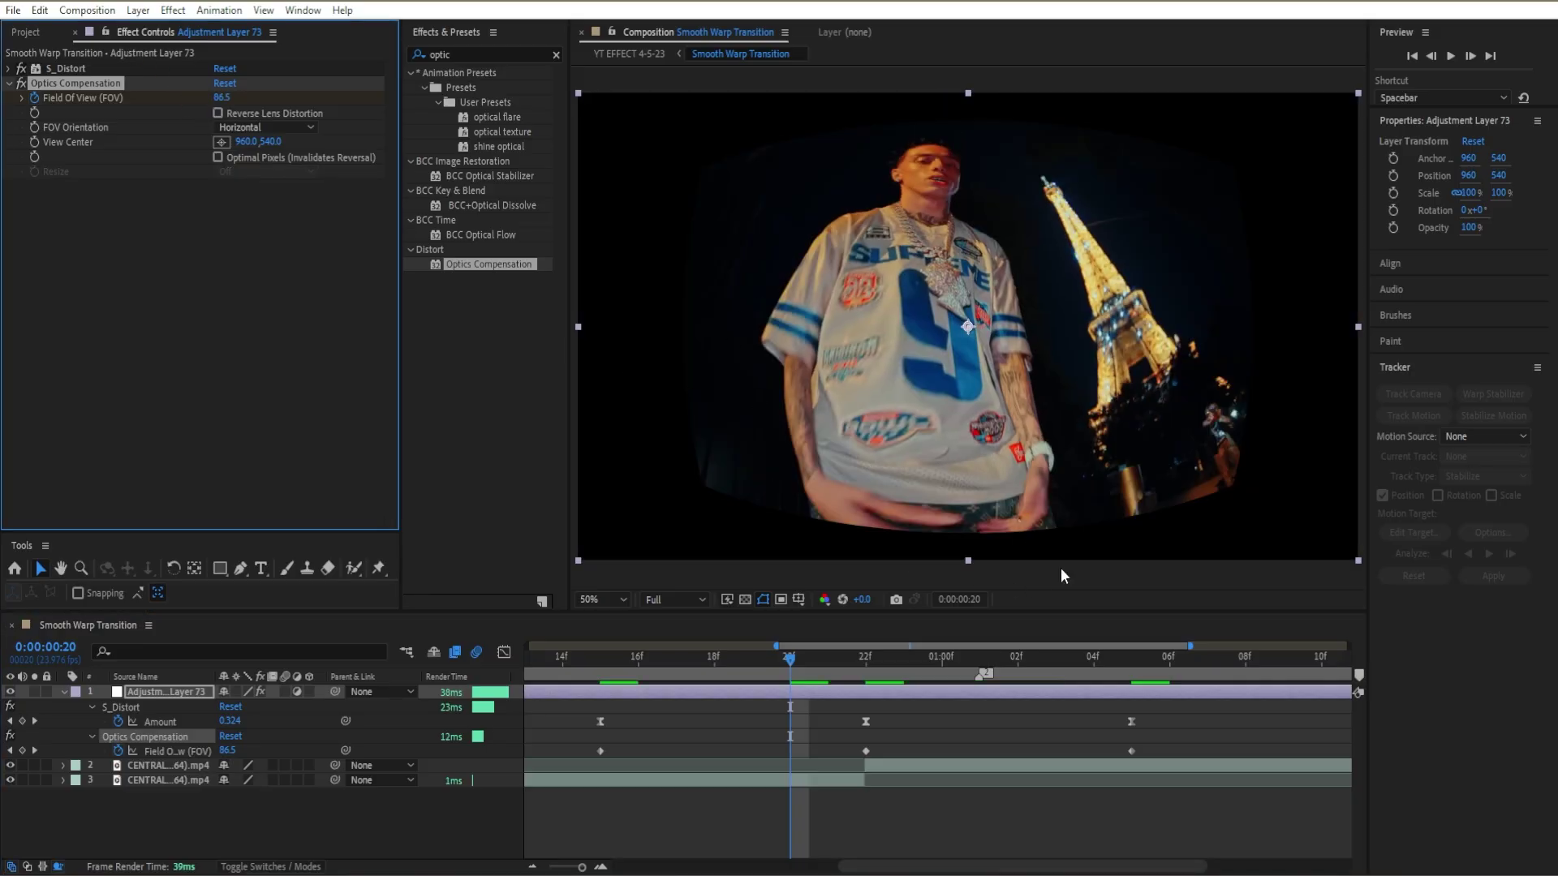
left_click(219, 113)
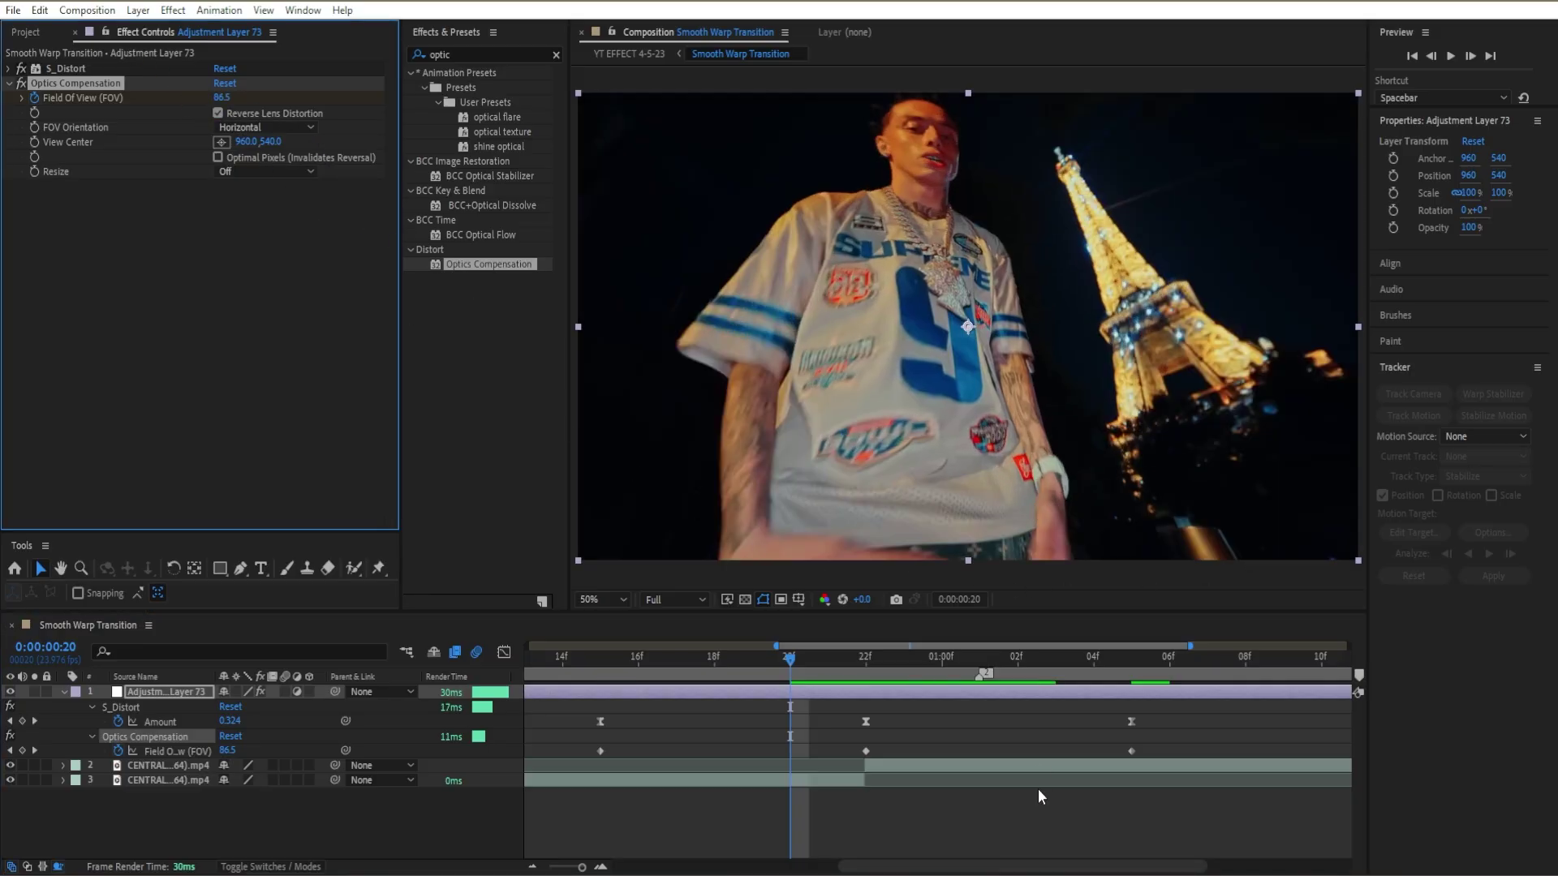
left_click_drag(821, 669, 932, 666)
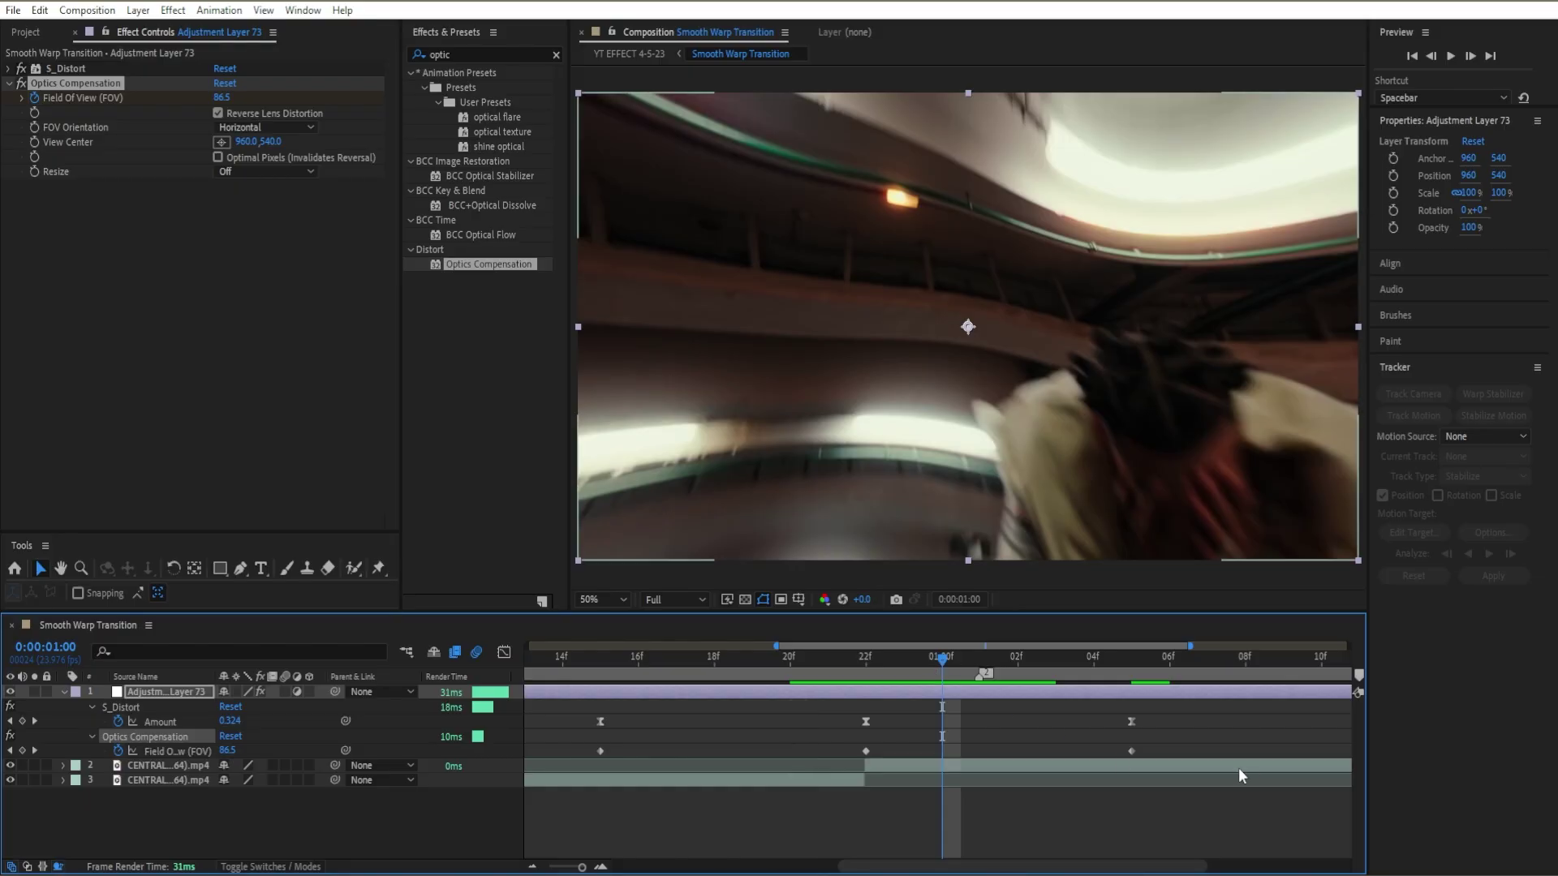
Easy-ease the Field of View keyframes and steepen their speed curve into a mid-transition spike.
left_click_drag(1195, 747, 566, 784)
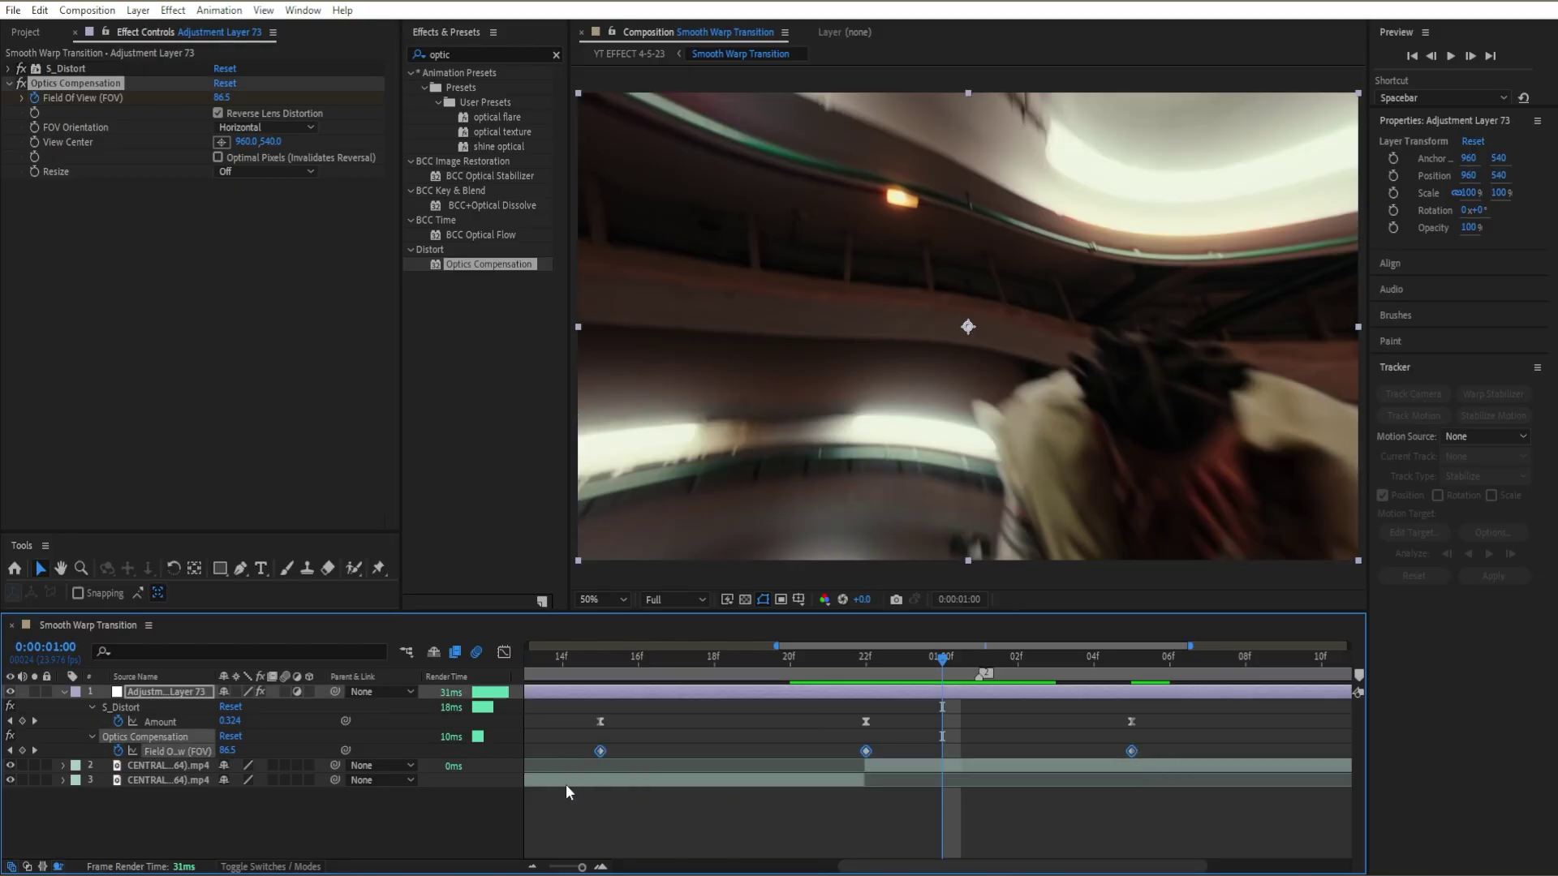
key("F9")
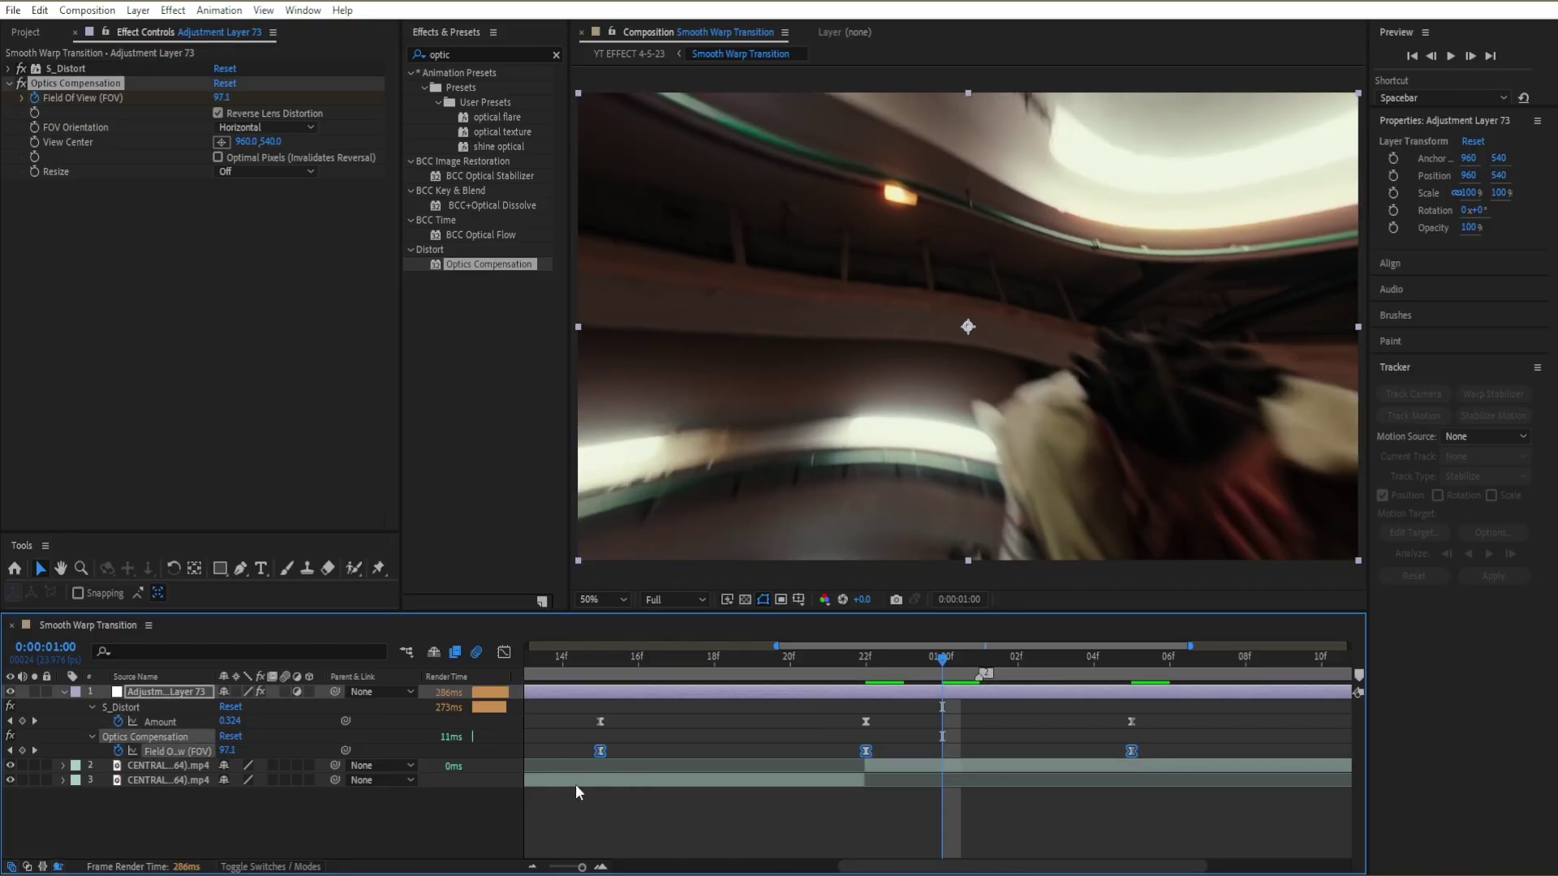
left_click(878, 661)
left_click_drag(879, 660, 828, 660)
left_click(503, 654)
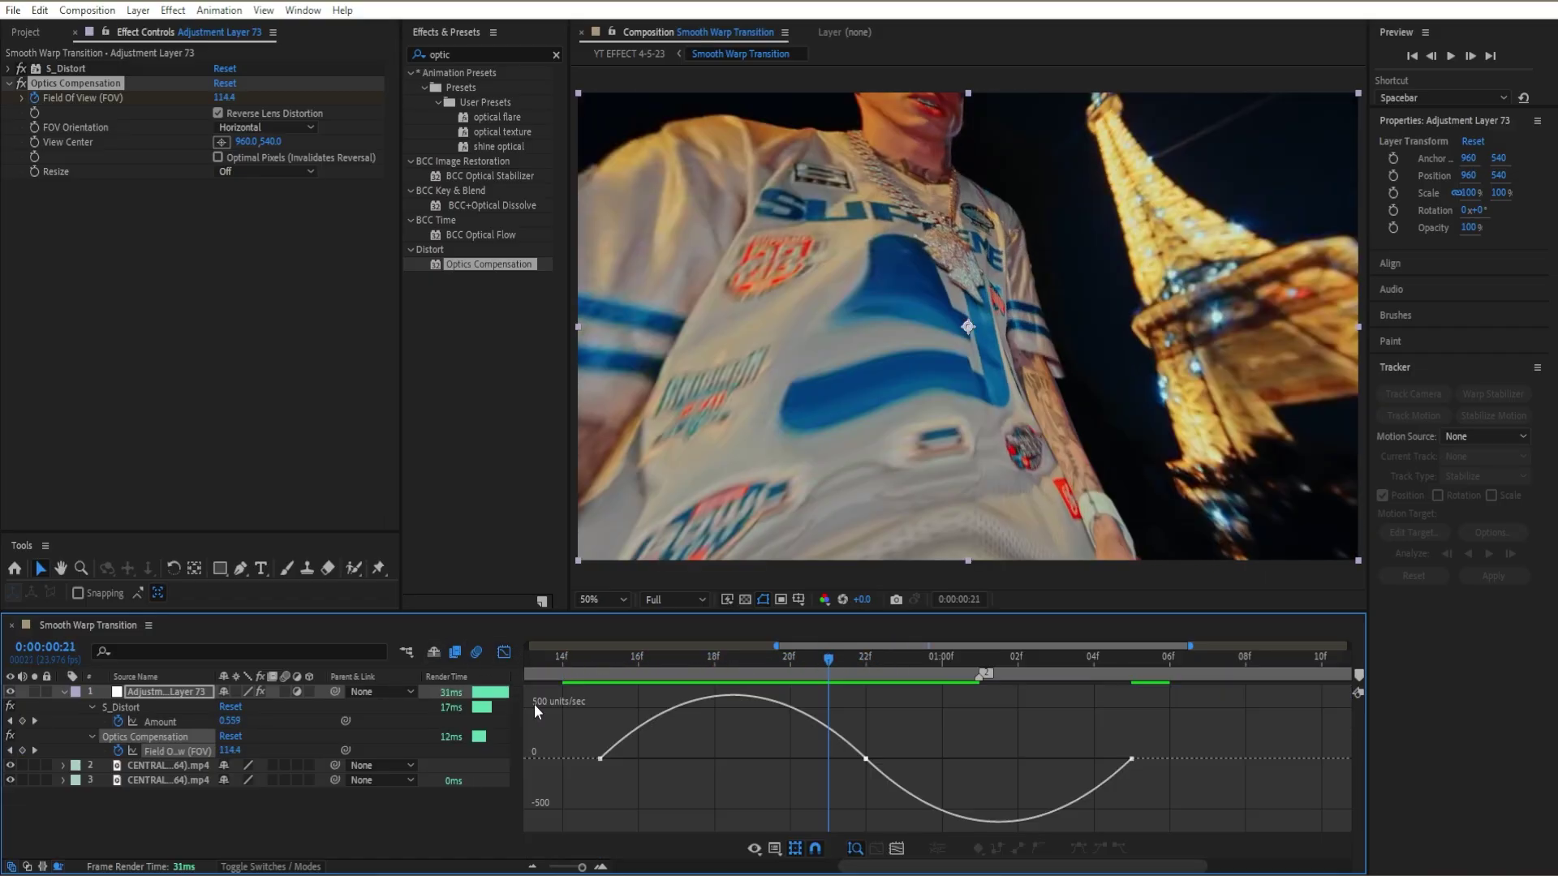
double_click(625, 742)
left_click_drag(690, 758, 1000, 815)
key("space")
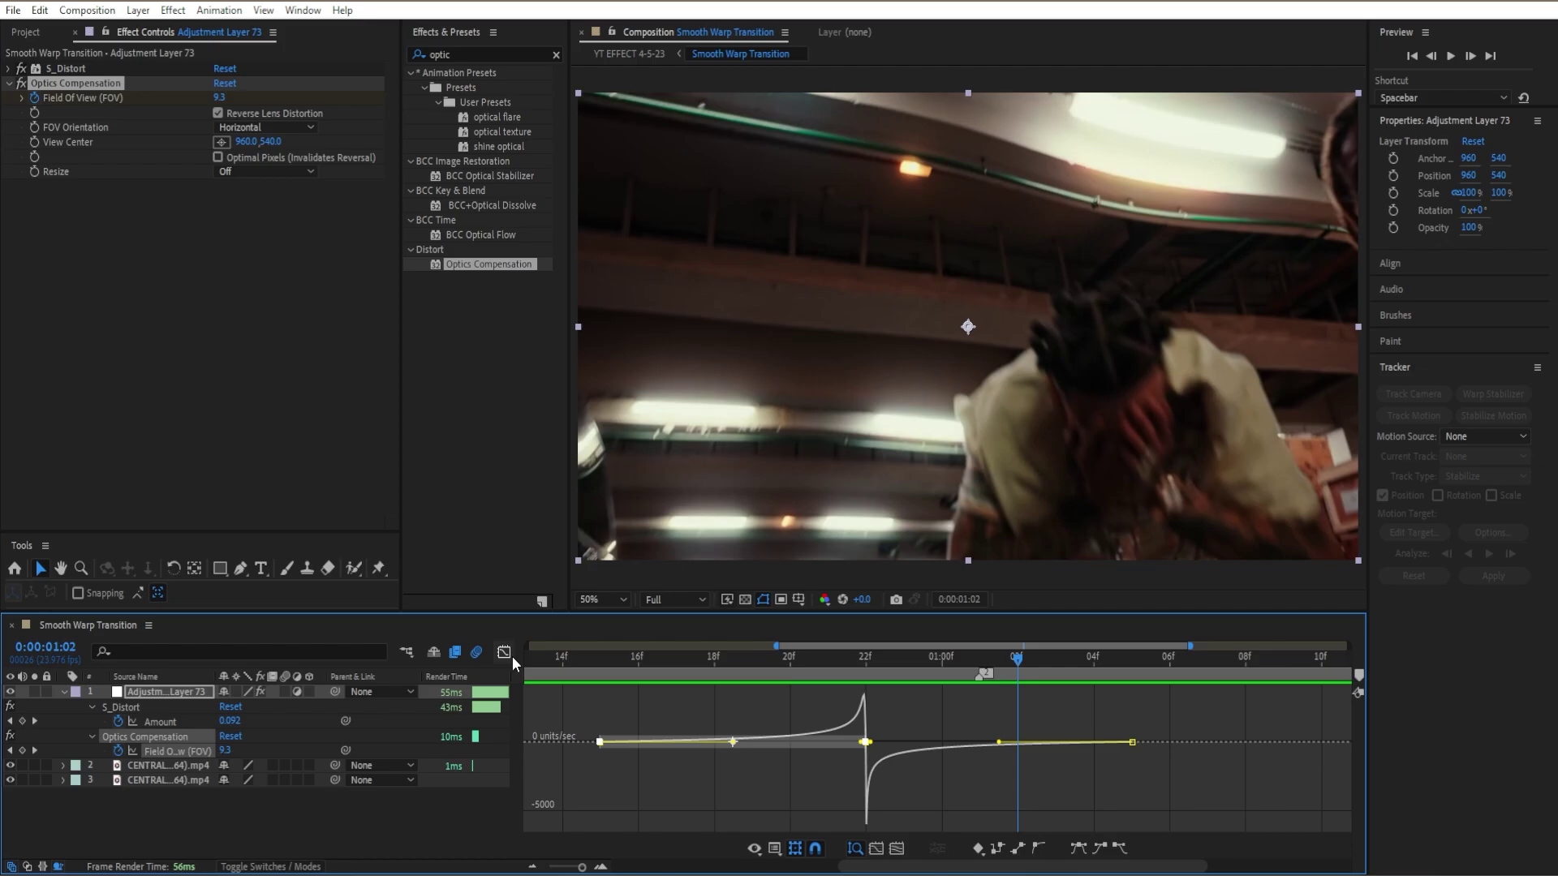
left_click(511, 654)
left_click(823, 828)
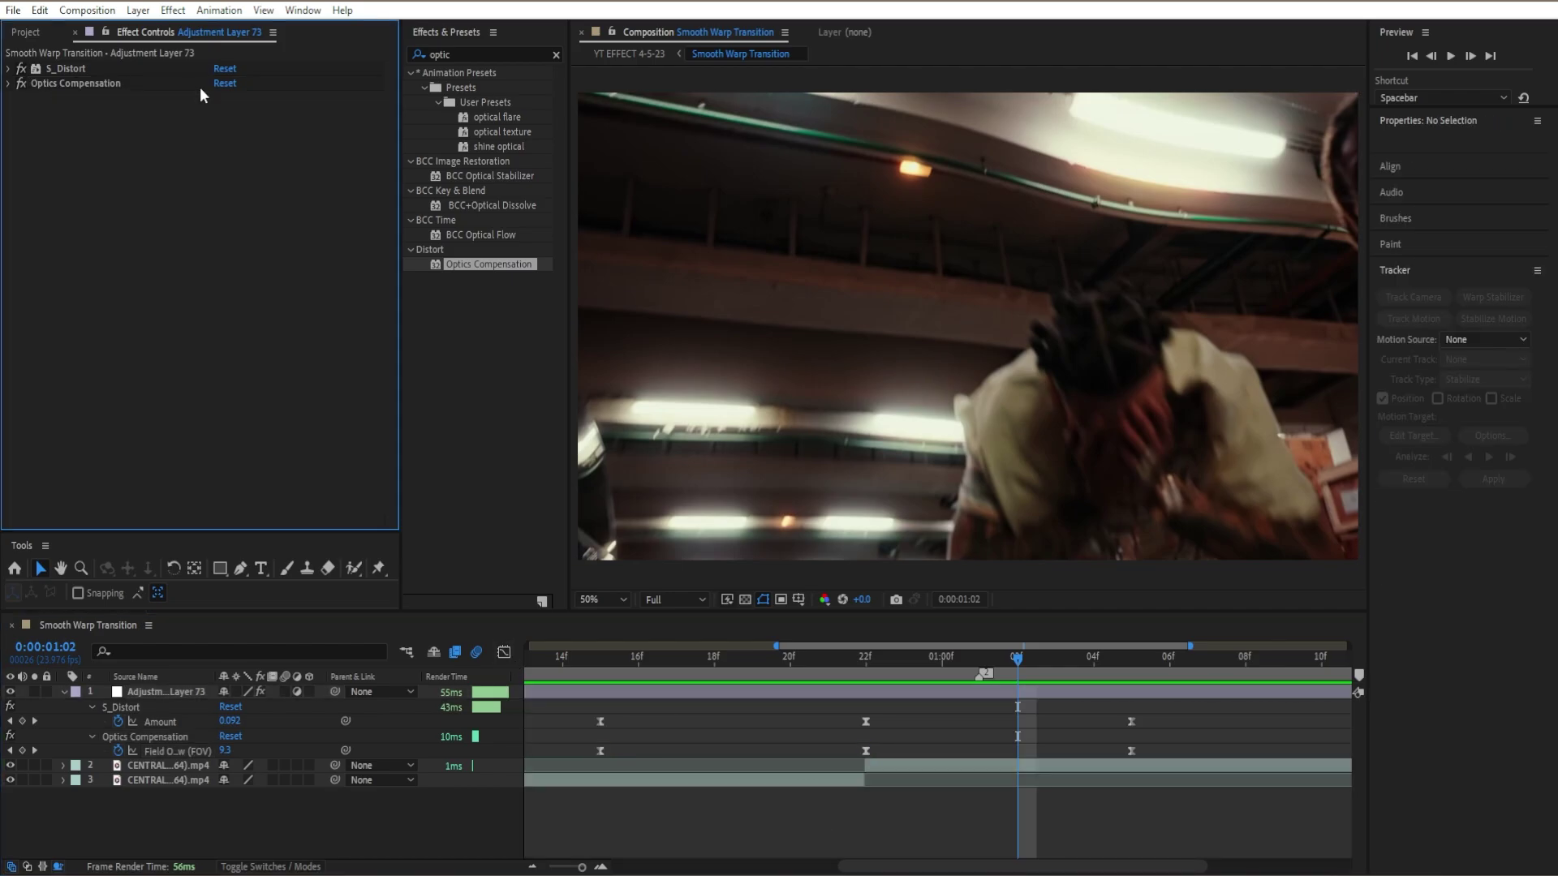
Apply Exposure to the adjustment layer and set its first keyframe at 00:15.
left_click(556, 54)
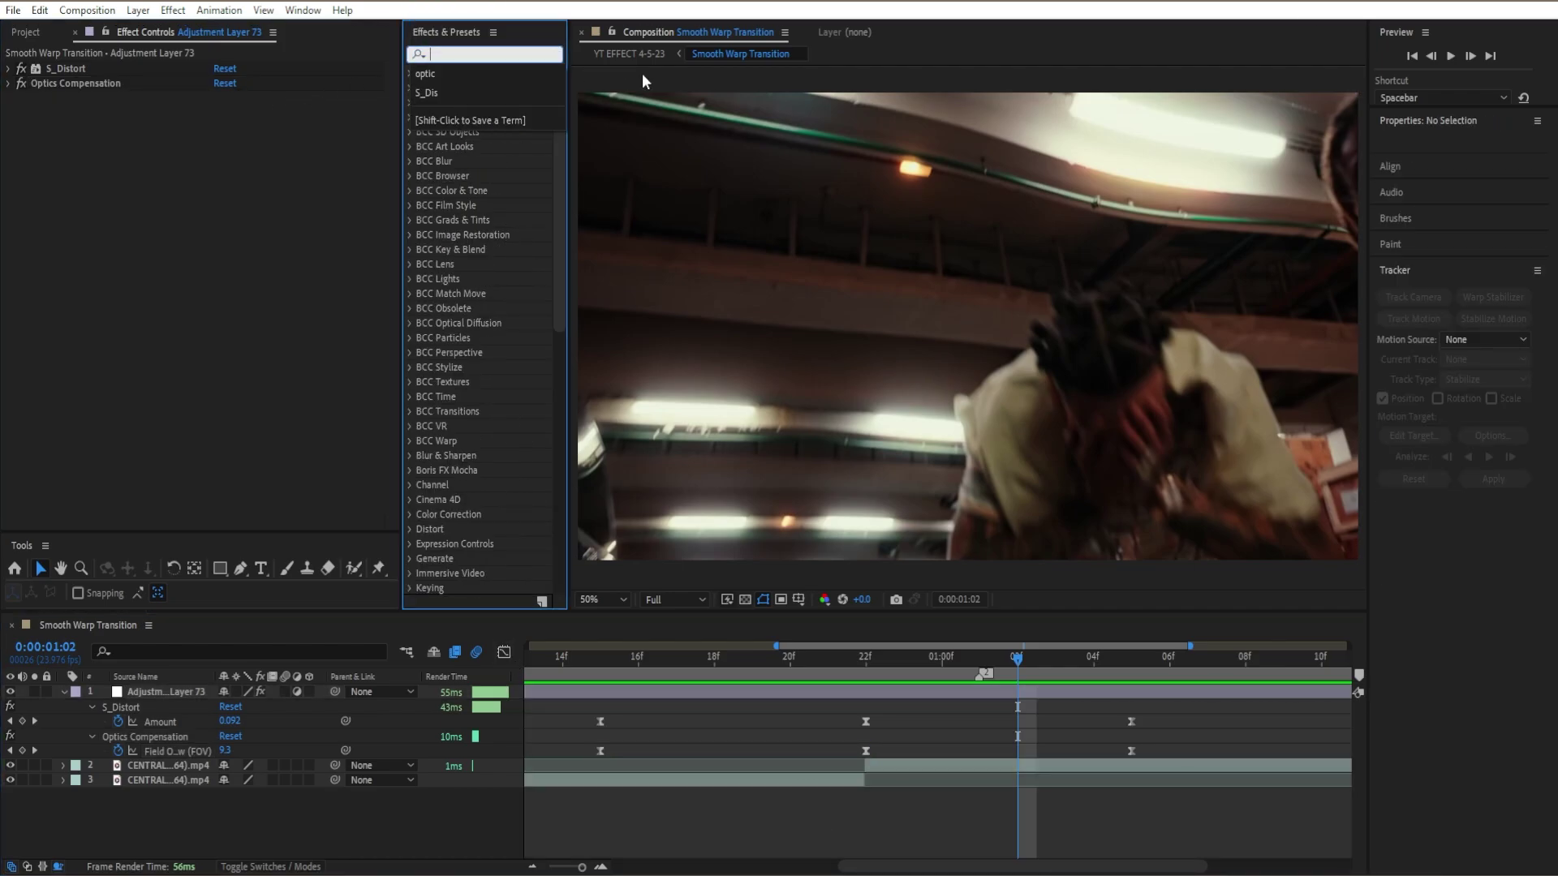
type("expos")
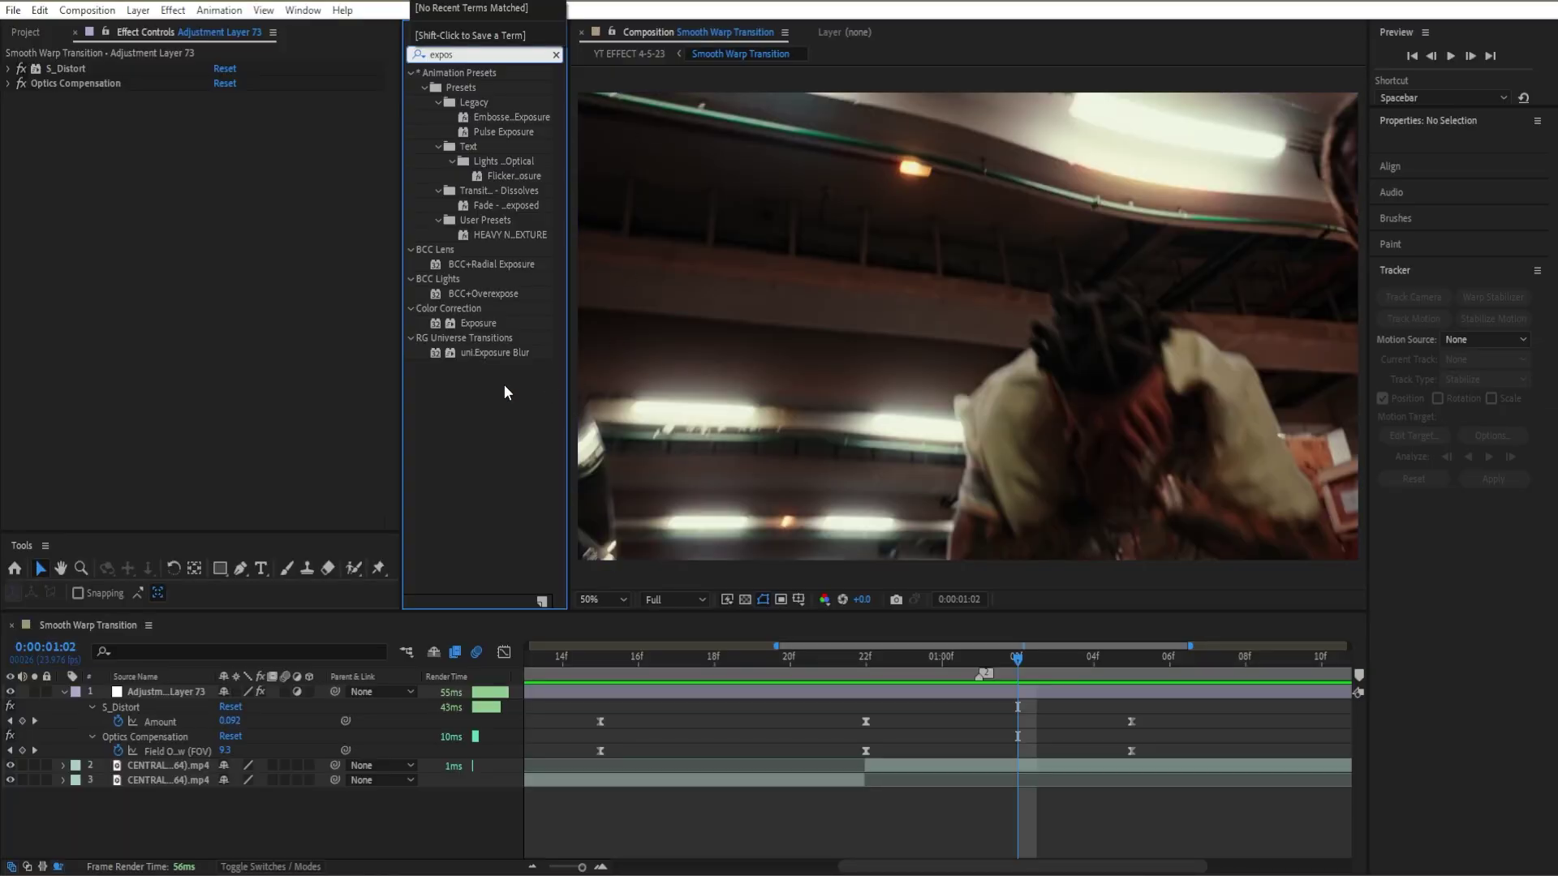
left_click_drag(470, 323, 219, 317)
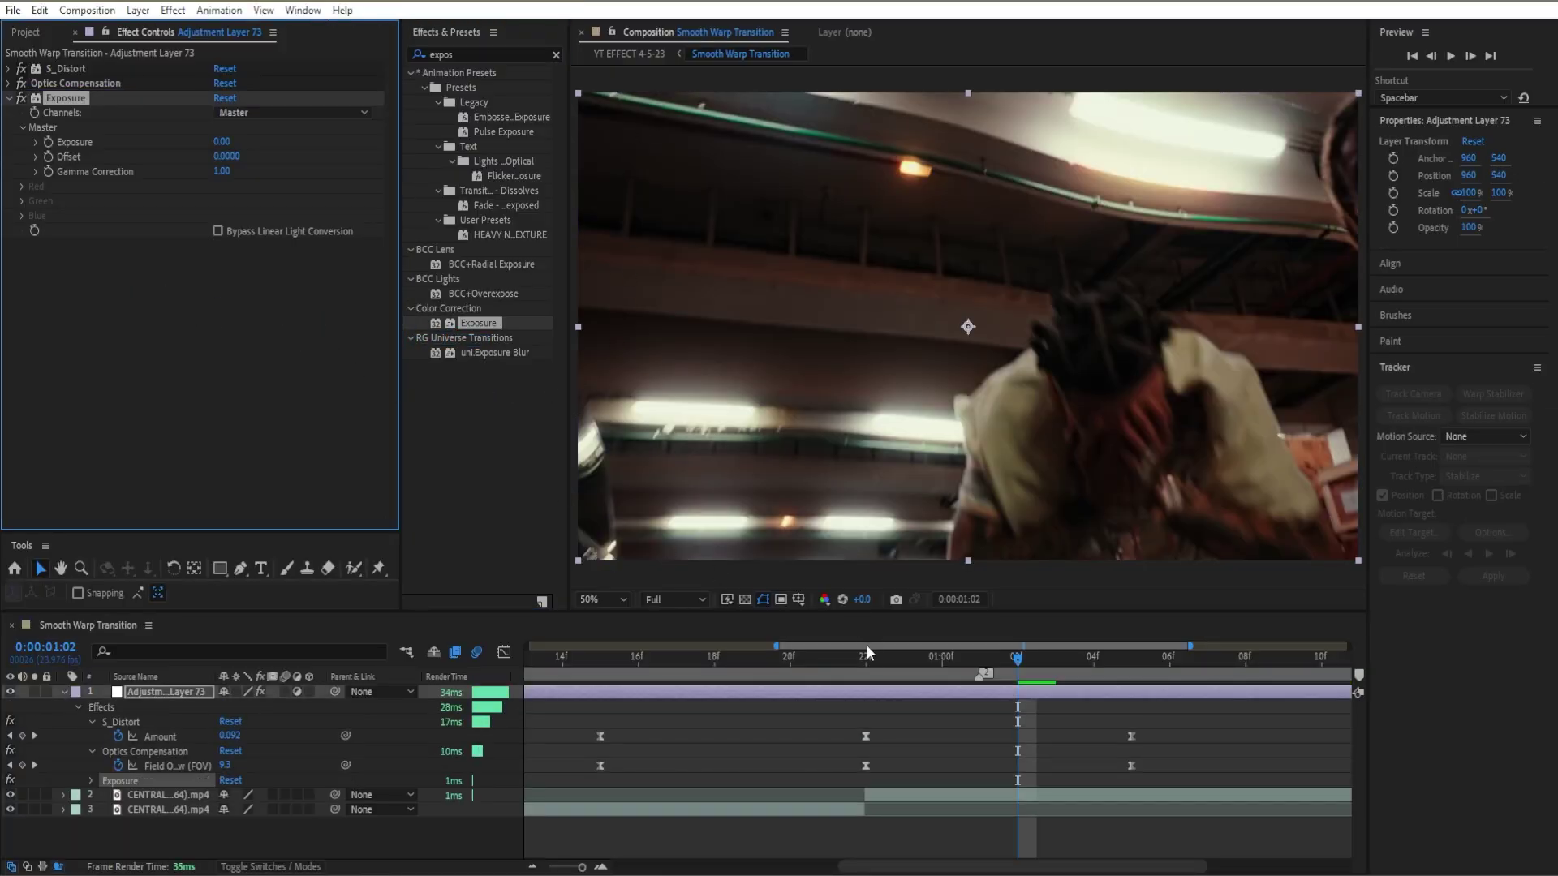
left_click(781, 675)
left_click_drag(781, 675, 612, 713)
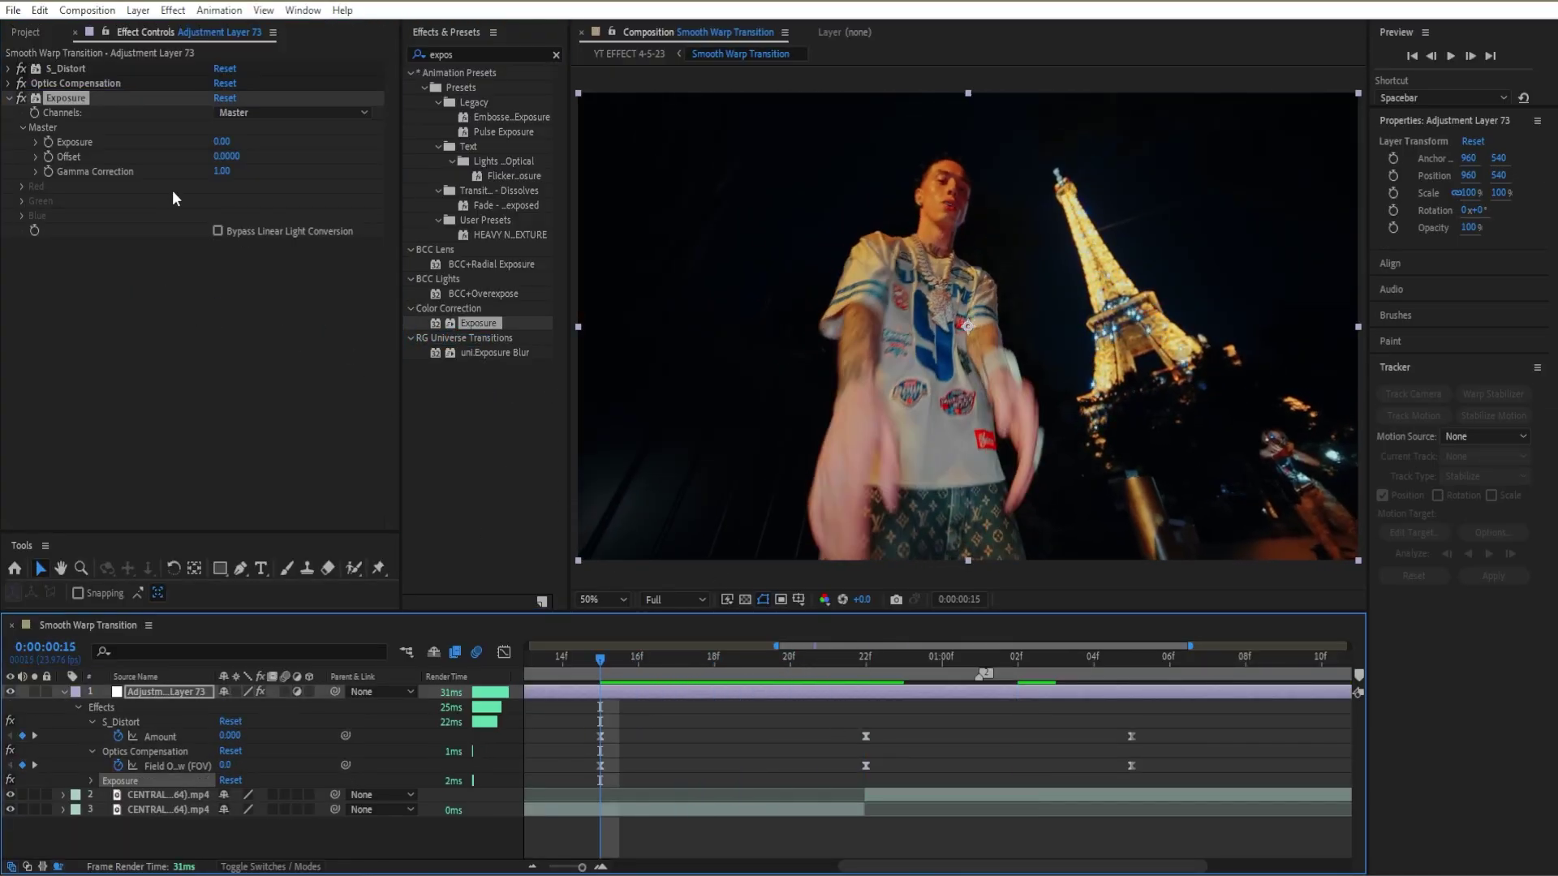
left_click(45, 140)
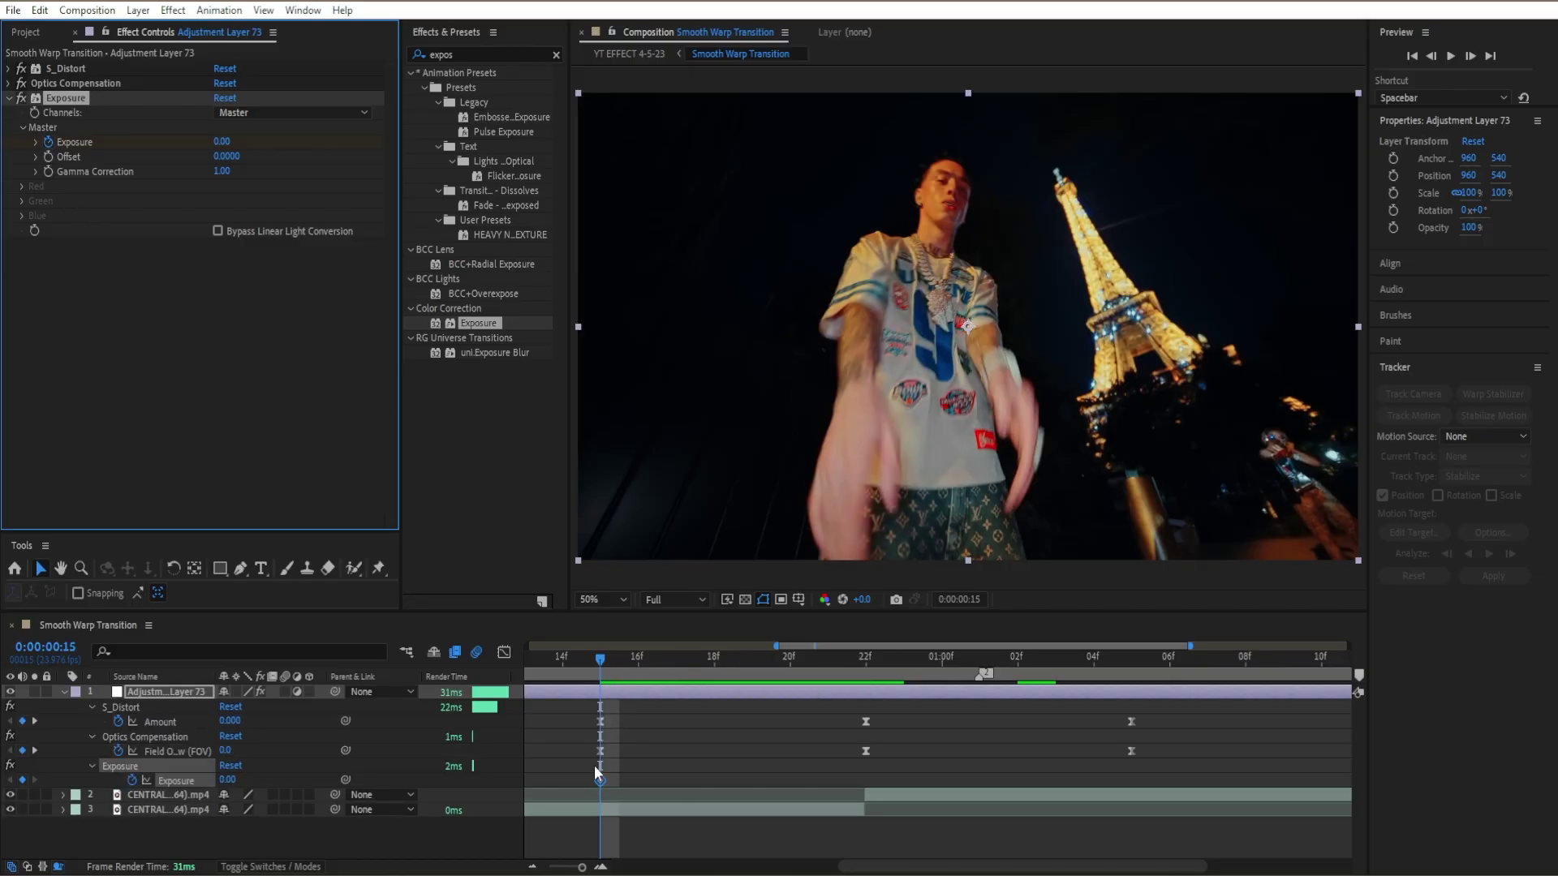
Keyframe Exposure at 5 at 00:22 and 0 at 01:05, then ease all keyframes.
left_click_drag(718, 656, 864, 694)
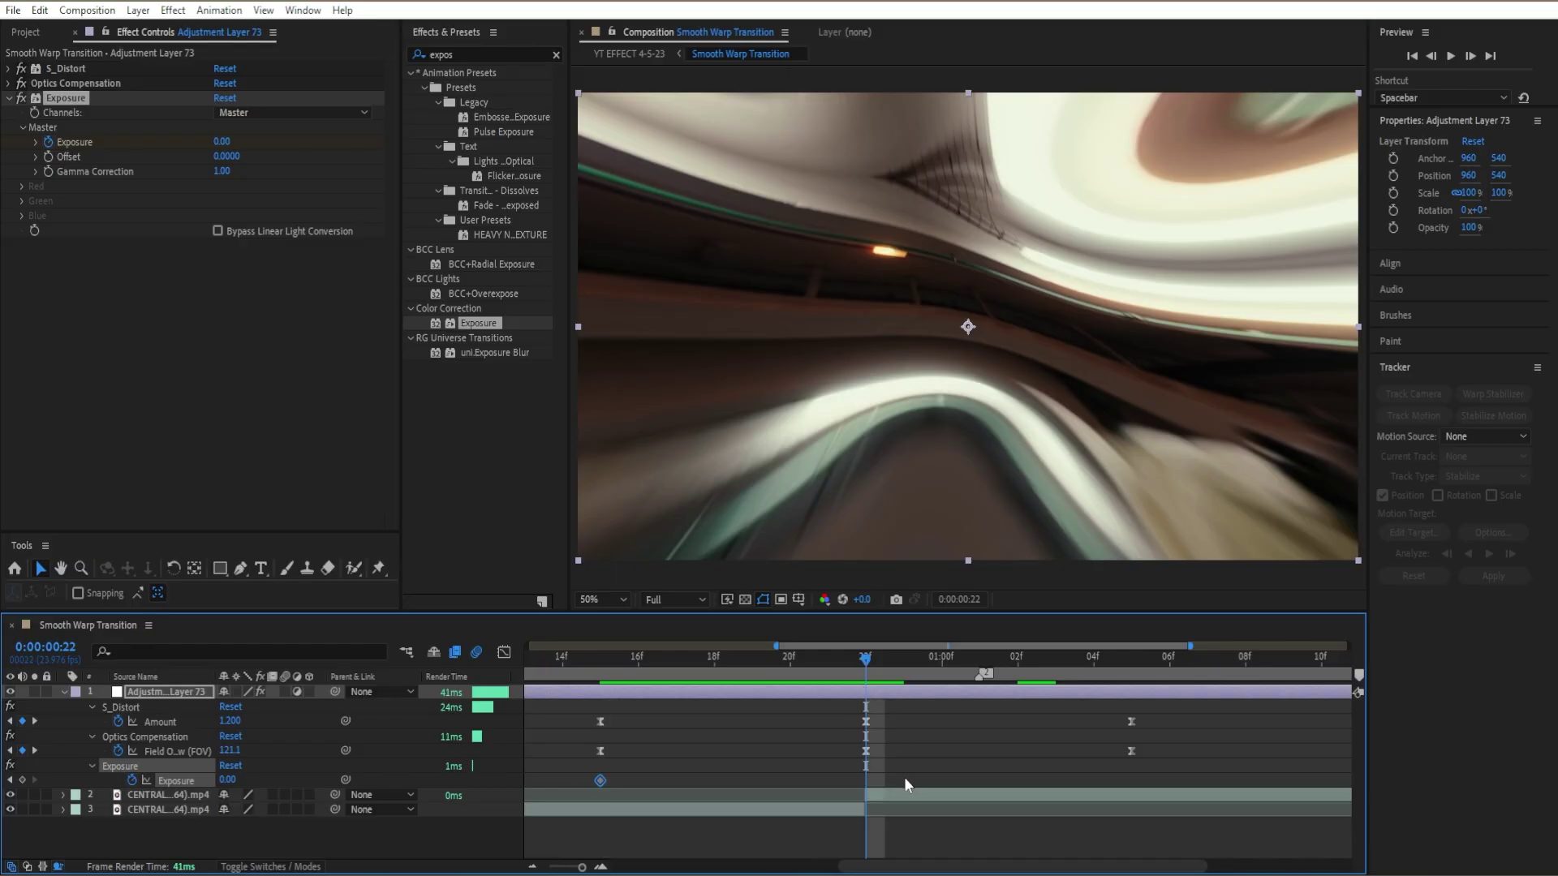
left_click(222, 142)
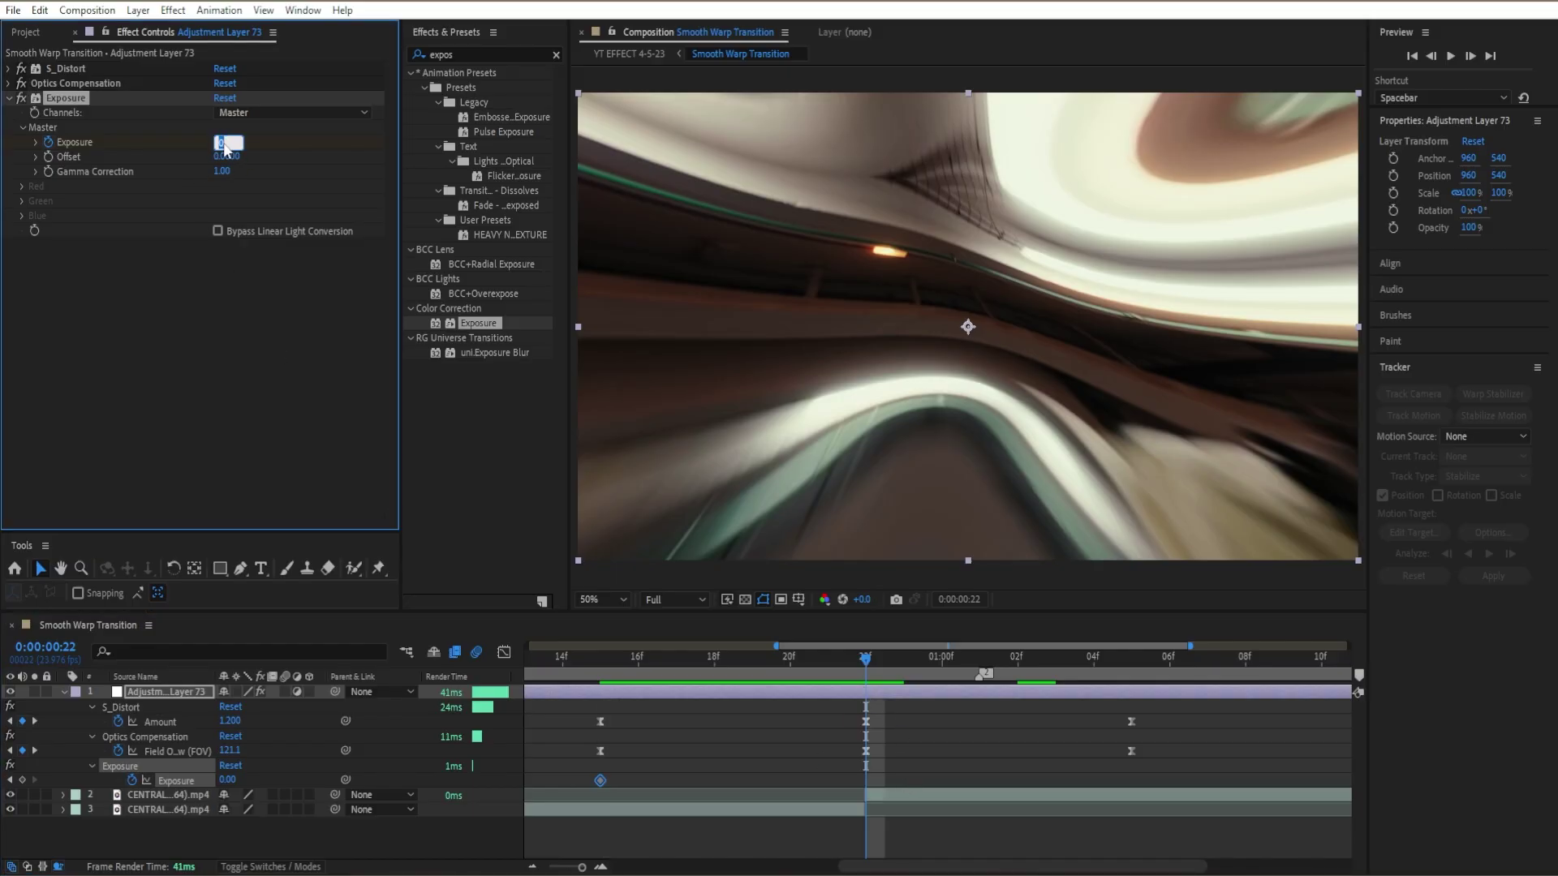
type("5")
key("Return")
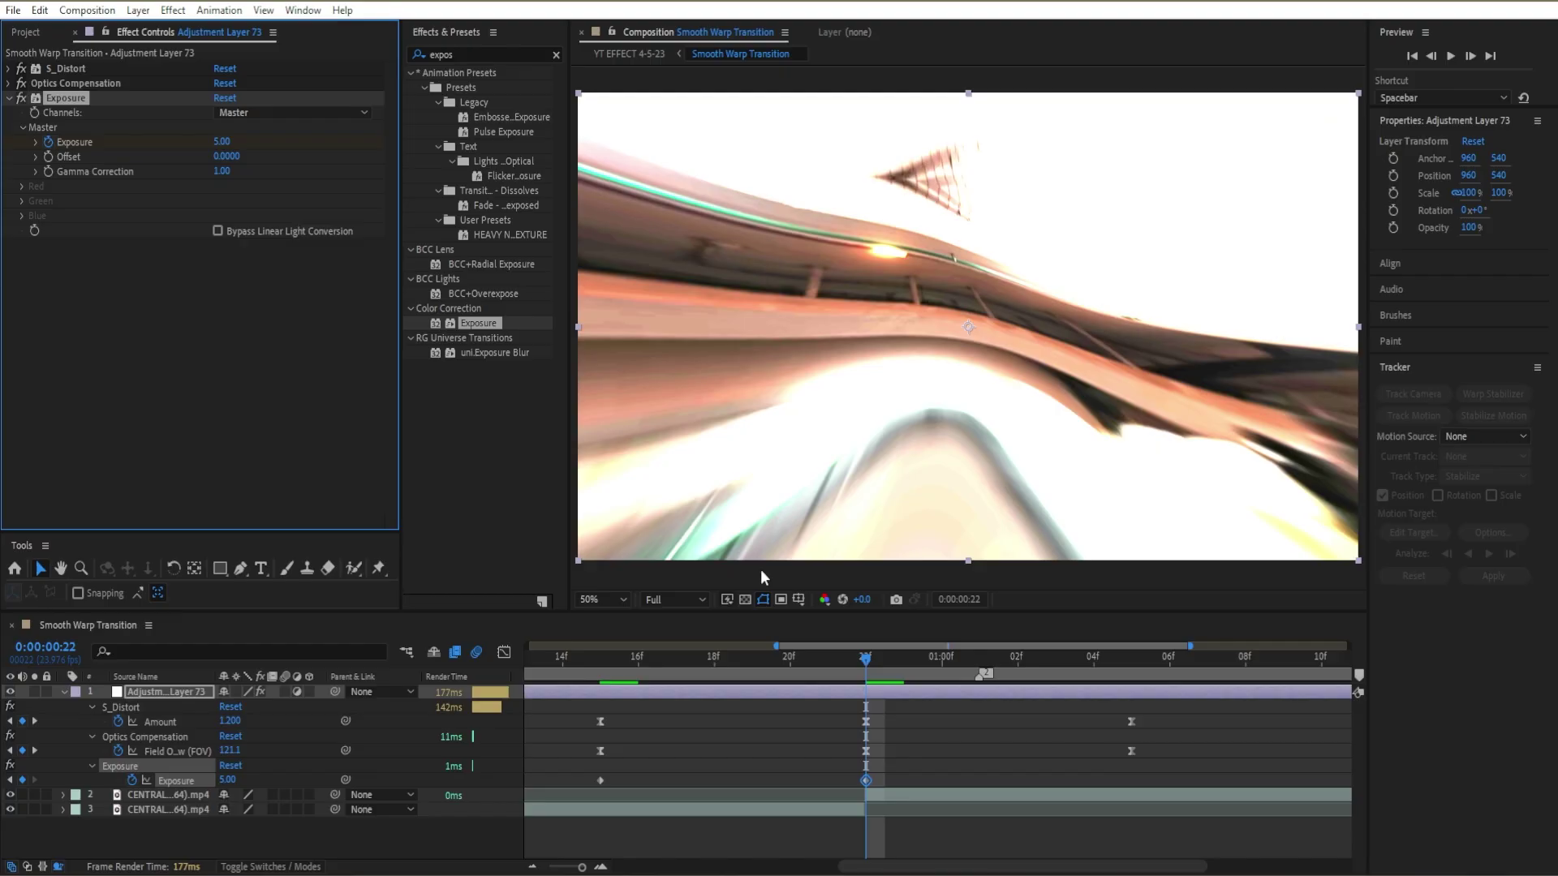
left_click_drag(932, 656, 1142, 746)
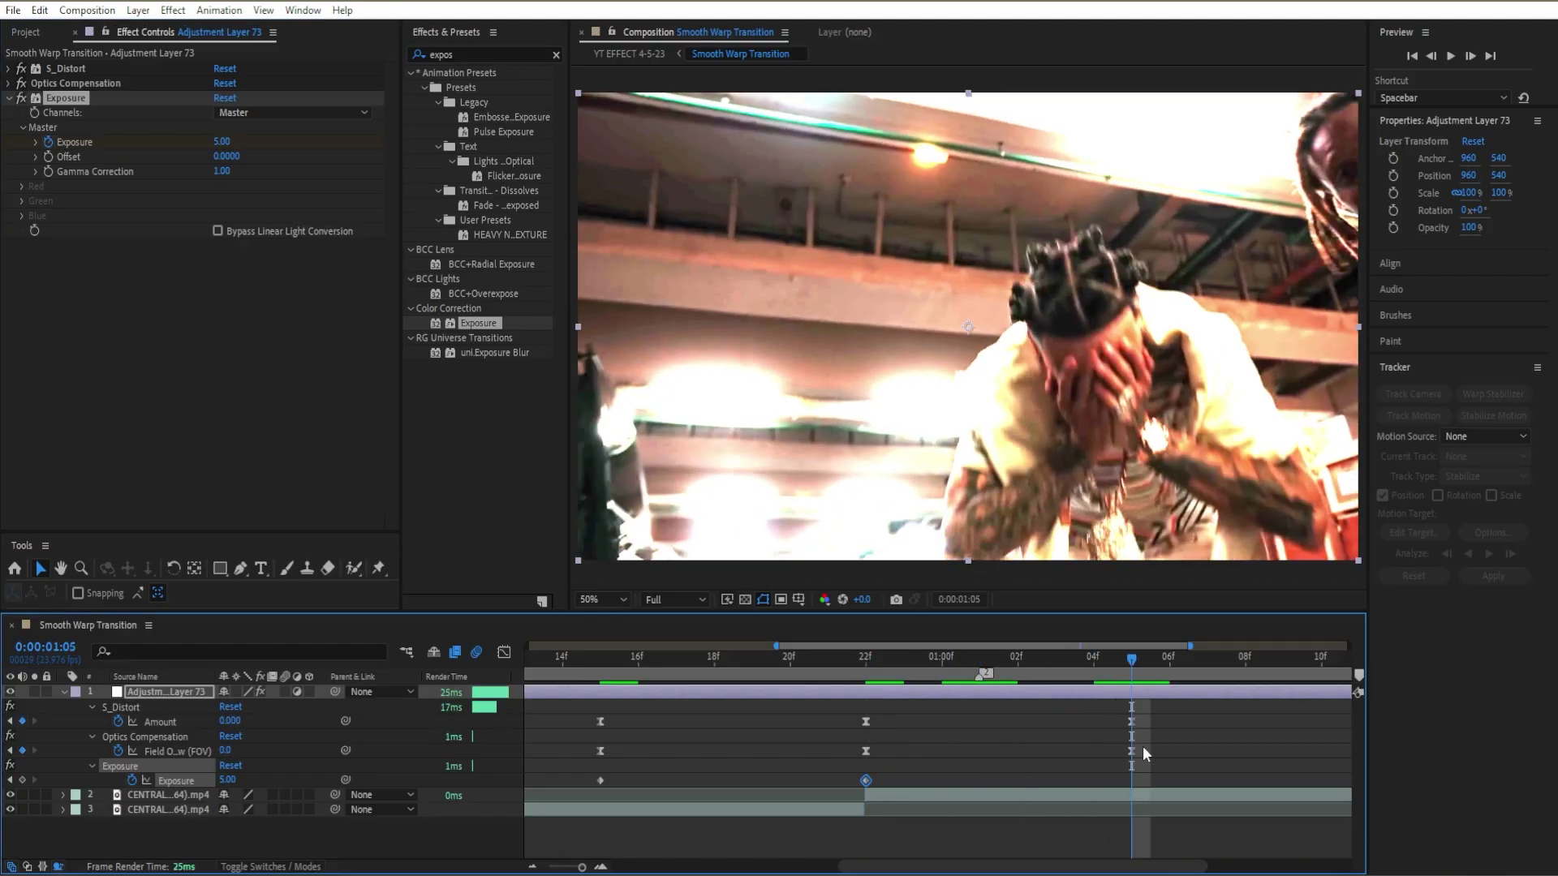
left_click(227, 143)
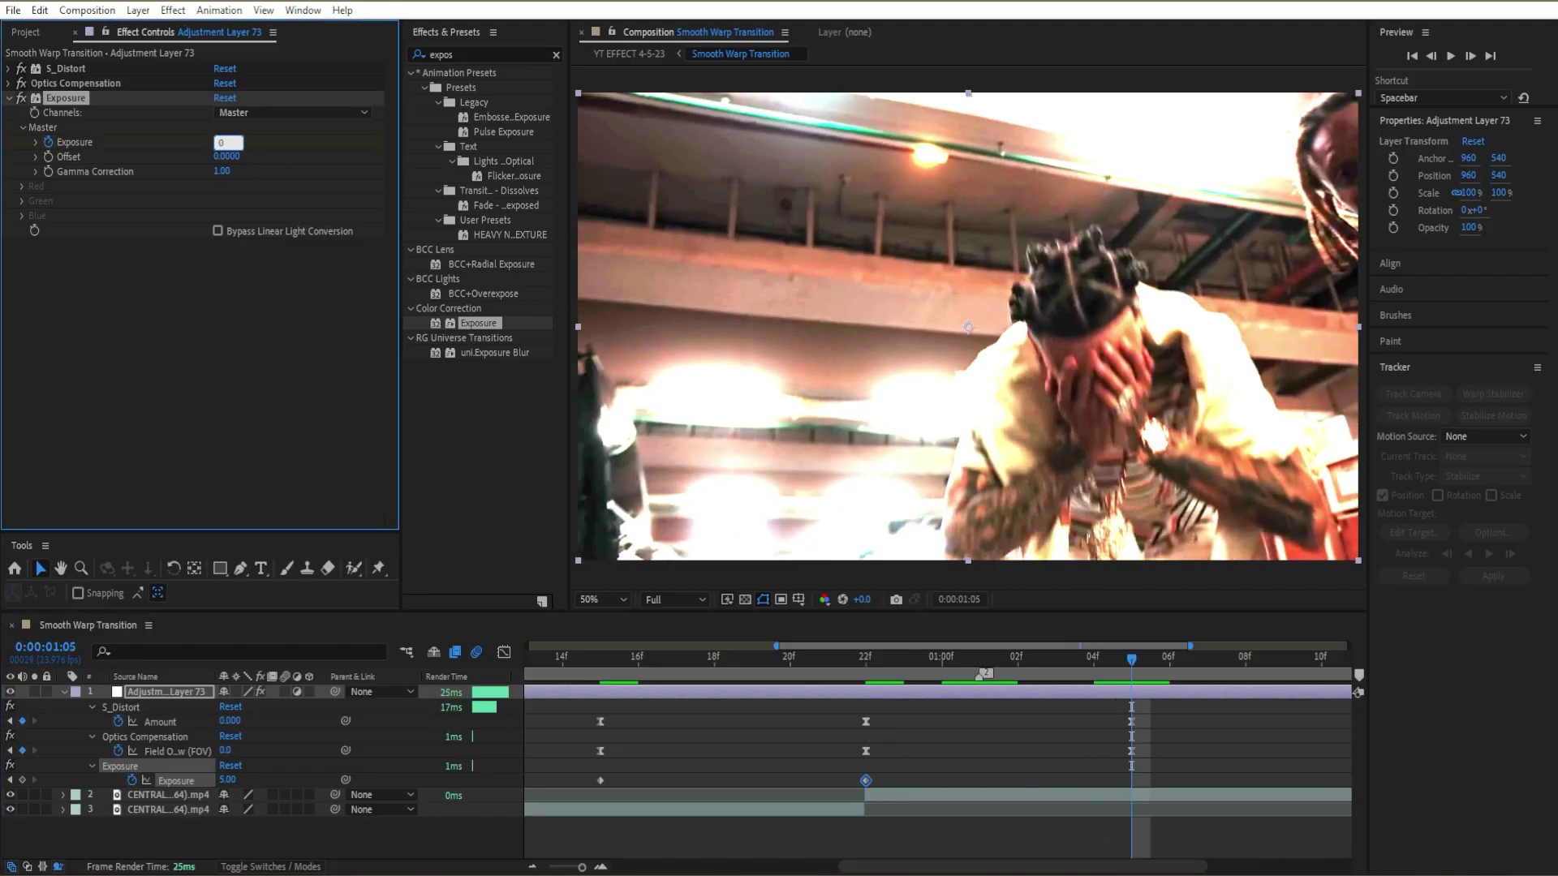
key("Return")
left_click_drag(1213, 777, 532, 782)
key("F9")
Collapse Exposure and check the three Field of View keyframes in the Graph Editor.
left_click(30, 249)
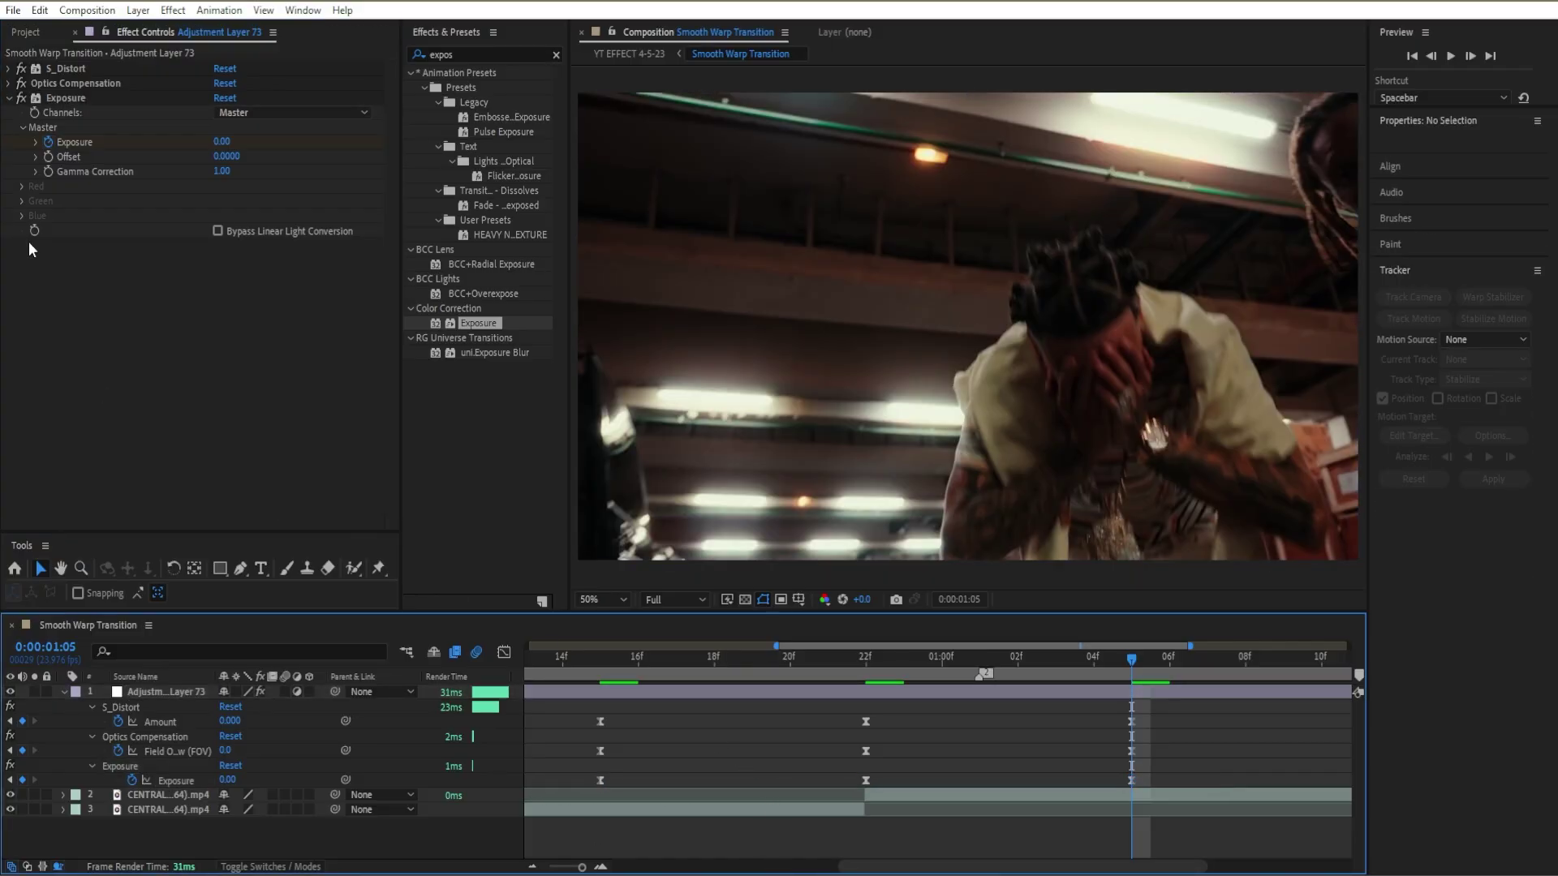
left_click(10, 99)
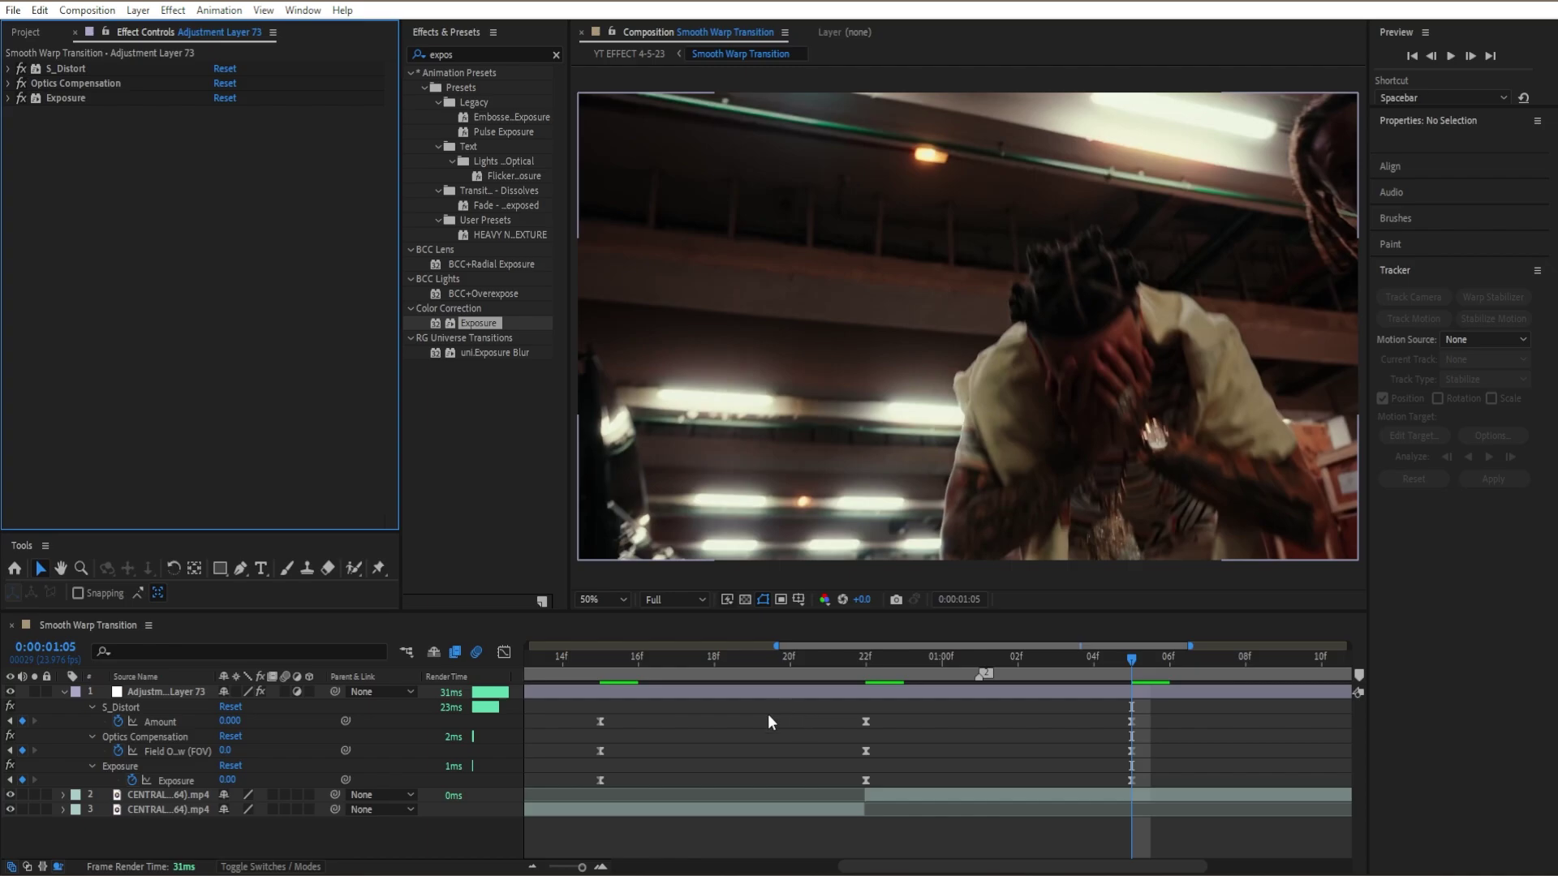
left_click_drag(558, 730, 1290, 743)
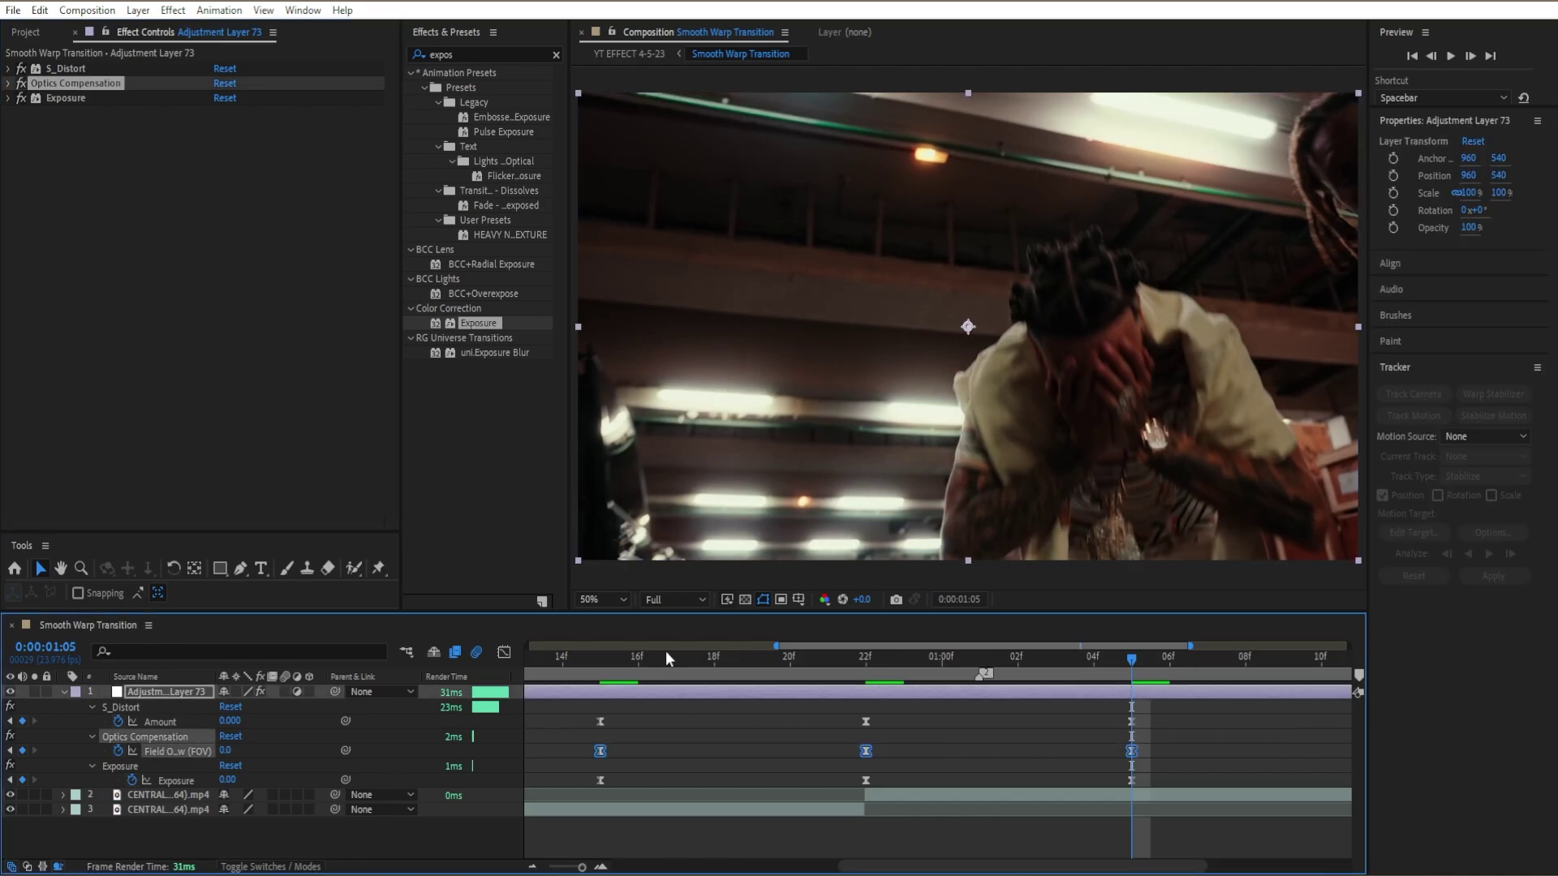
left_click(506, 650)
left_click(507, 651)
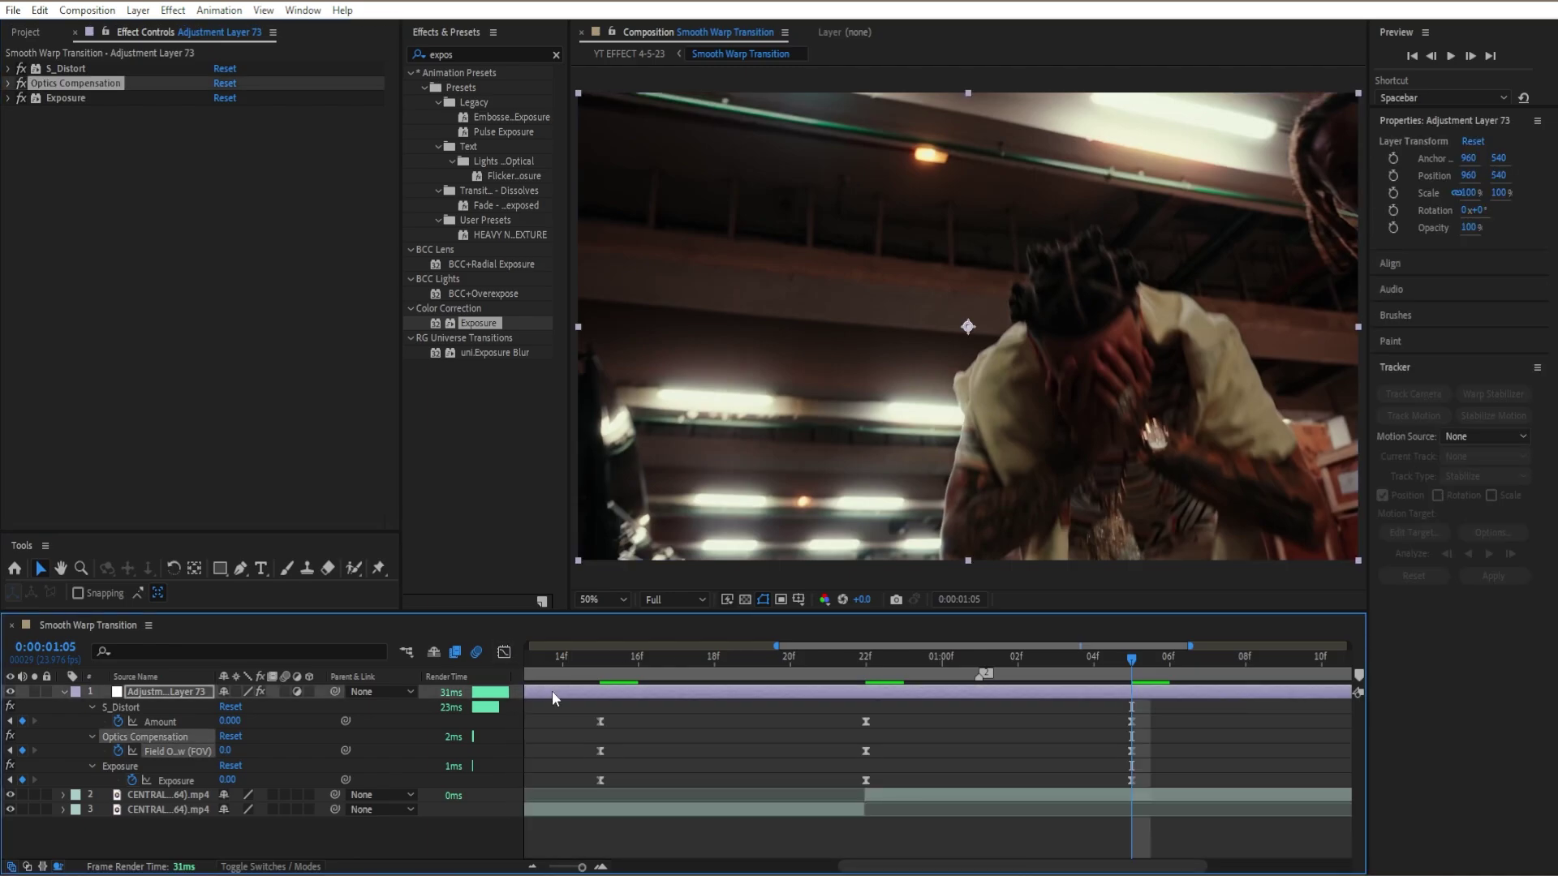
left_click(622, 761)
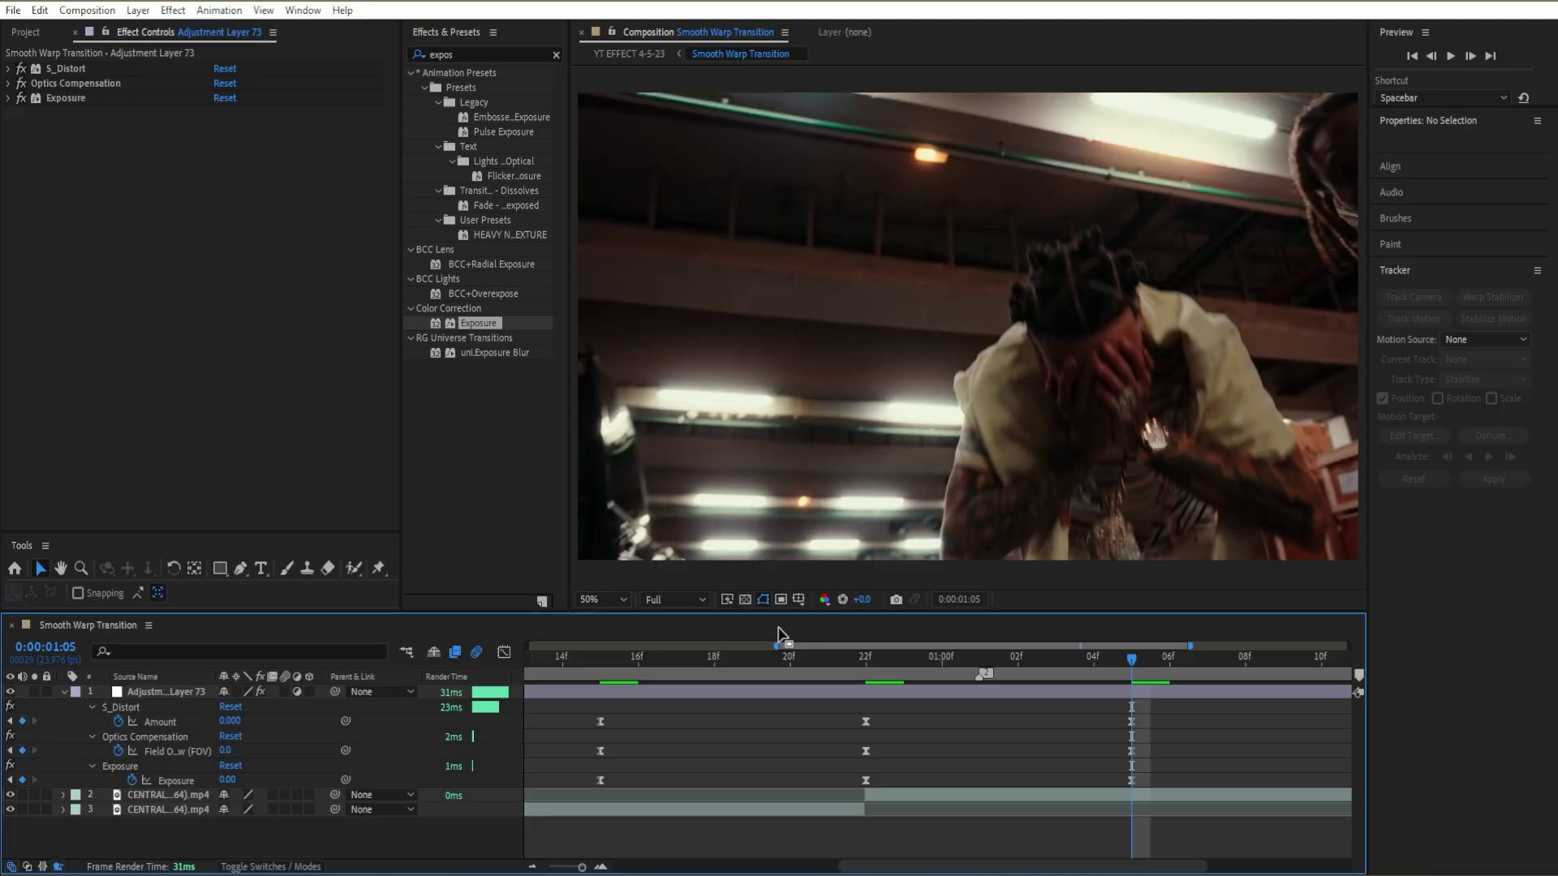
Apply Radial Blur with Type Zoom and Antialiasing set to High.
left_click(552, 55)
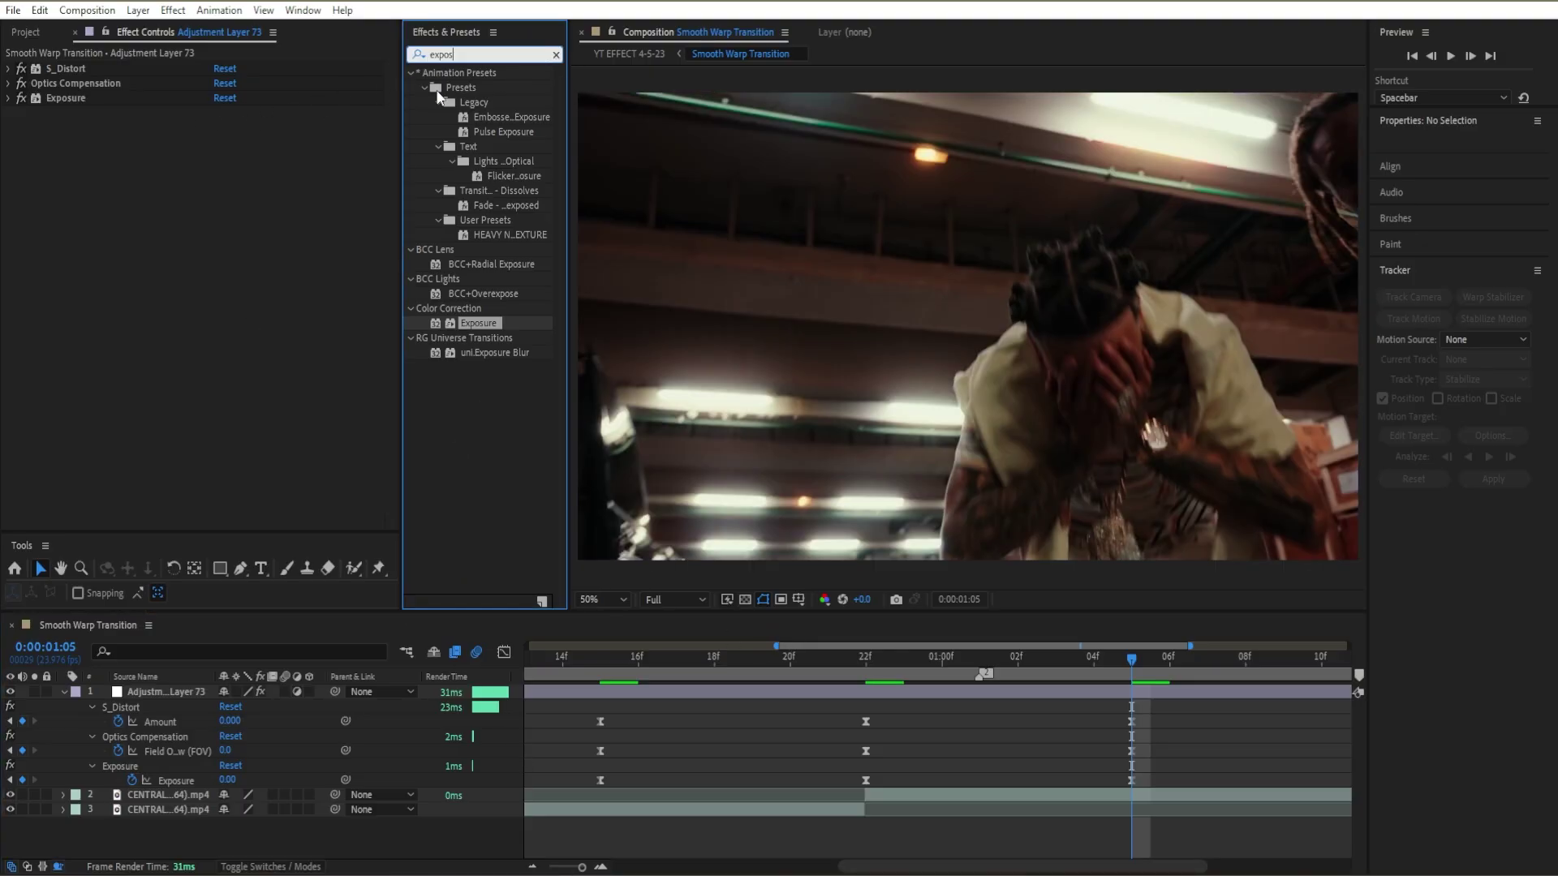
key("BackSpace")
key("BackSpace")
key("BackSpace")
key("BackSpace")
key("BackSpace")
type("radia")
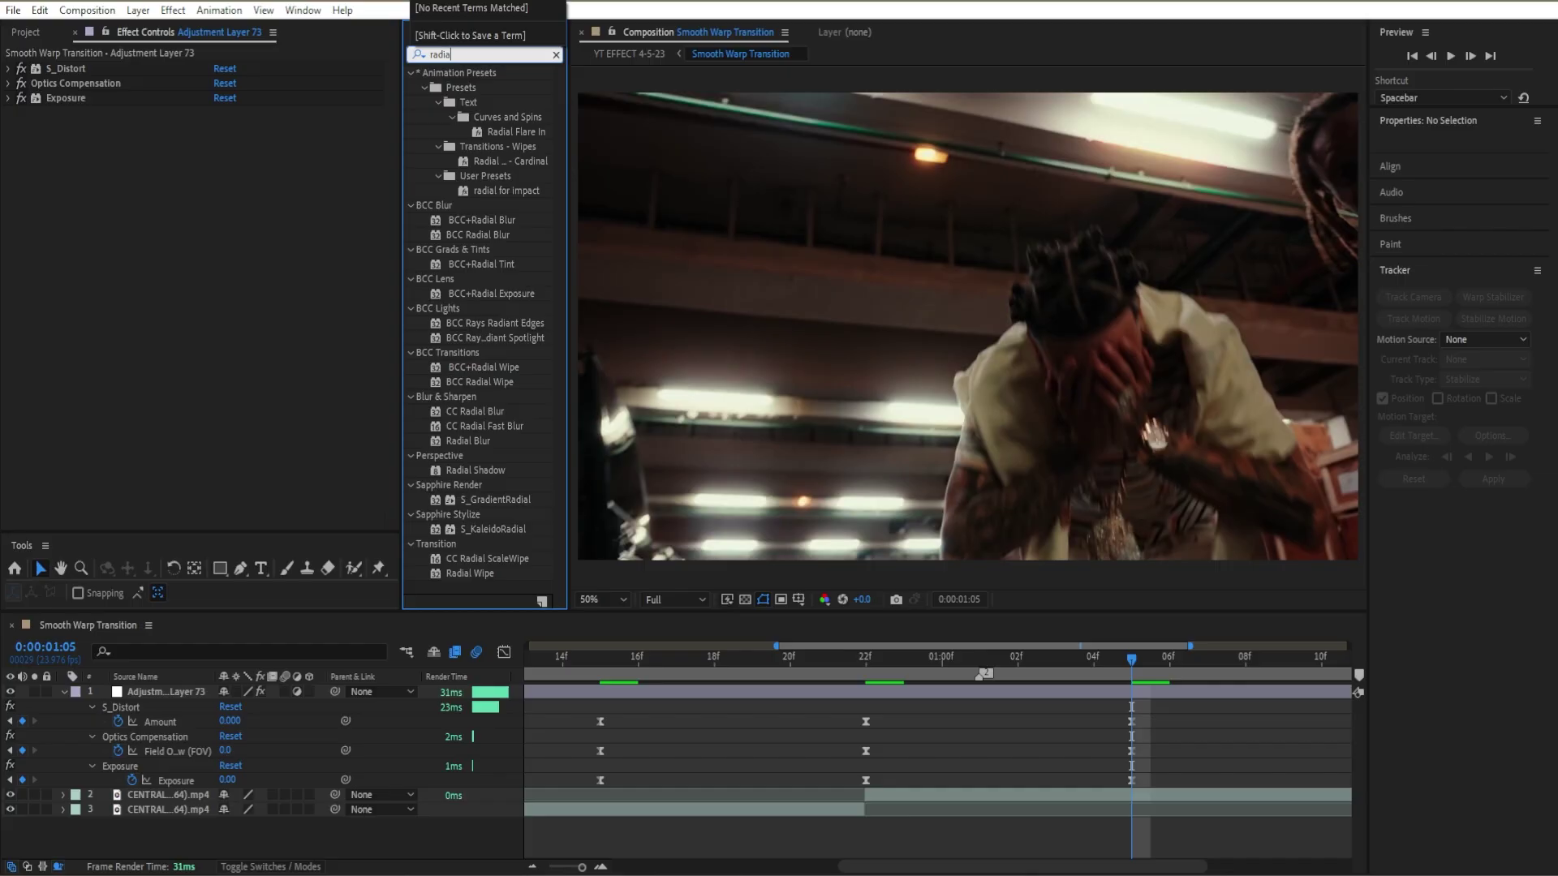
type("l")
double_click(468, 397)
left_click(264, 309)
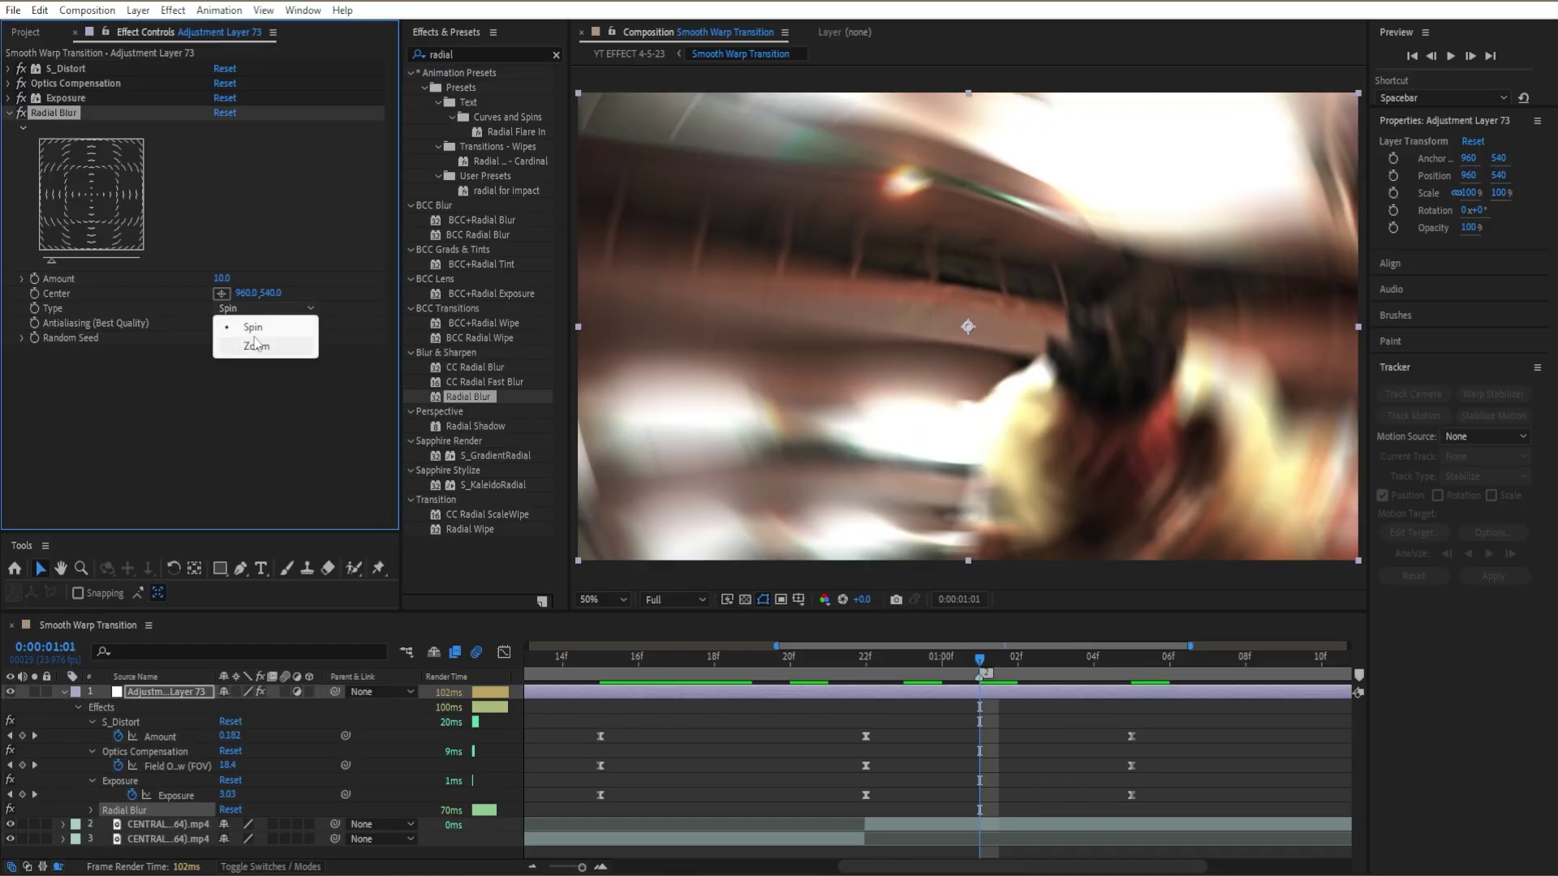
left_click(257, 347)
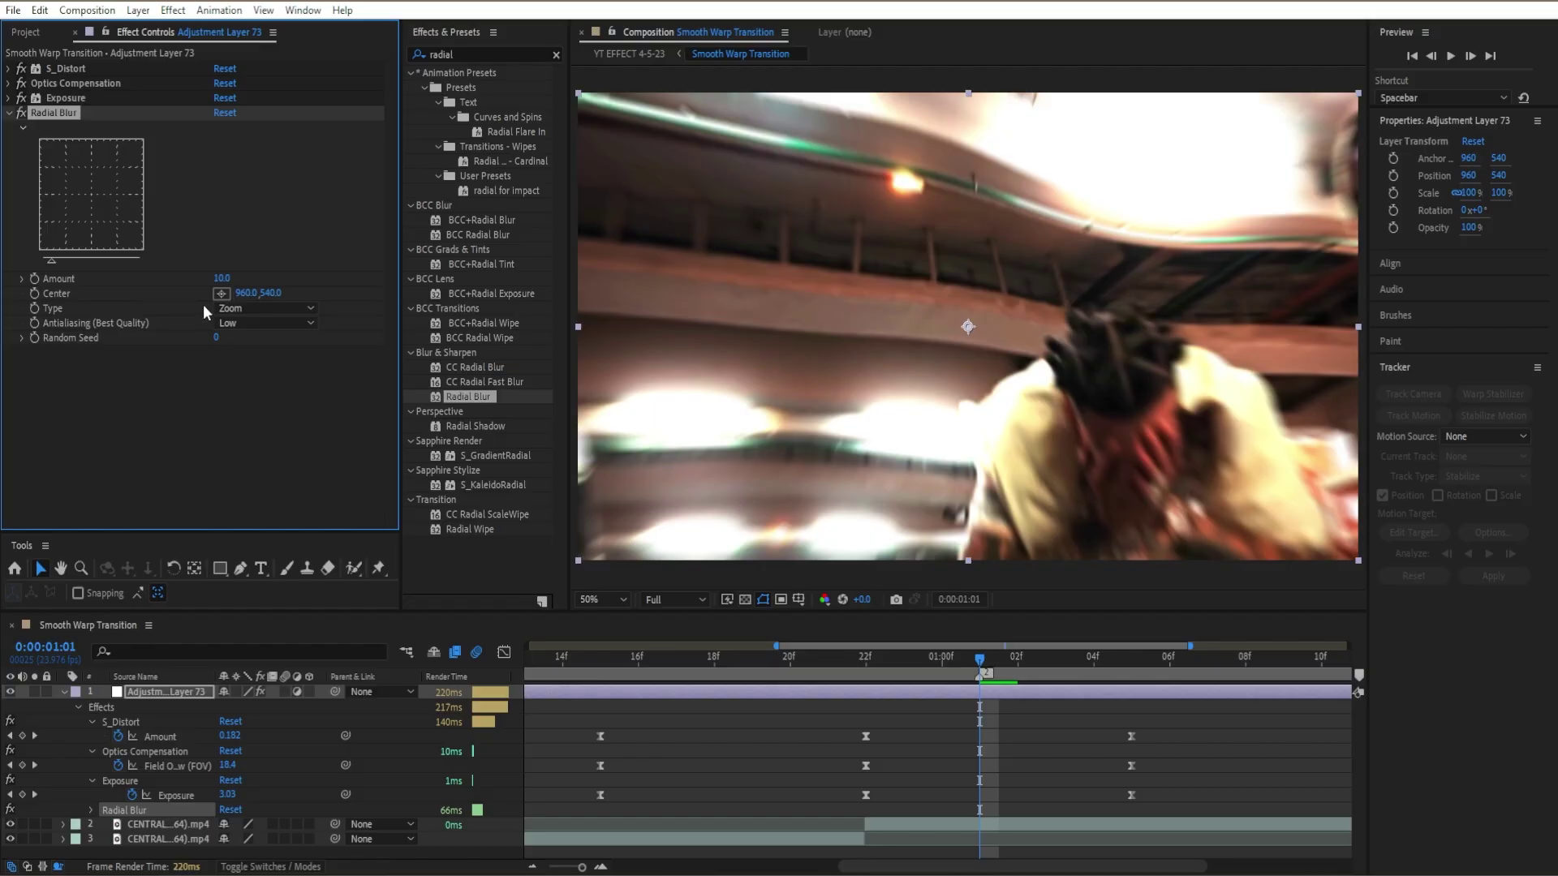
left_click(252, 323)
left_click(262, 362)
Keyframe Radial Blur Amount at 0 at 15f and 34 at 22f.
left_click_drag(898, 669, 601, 668)
left_click(221, 278)
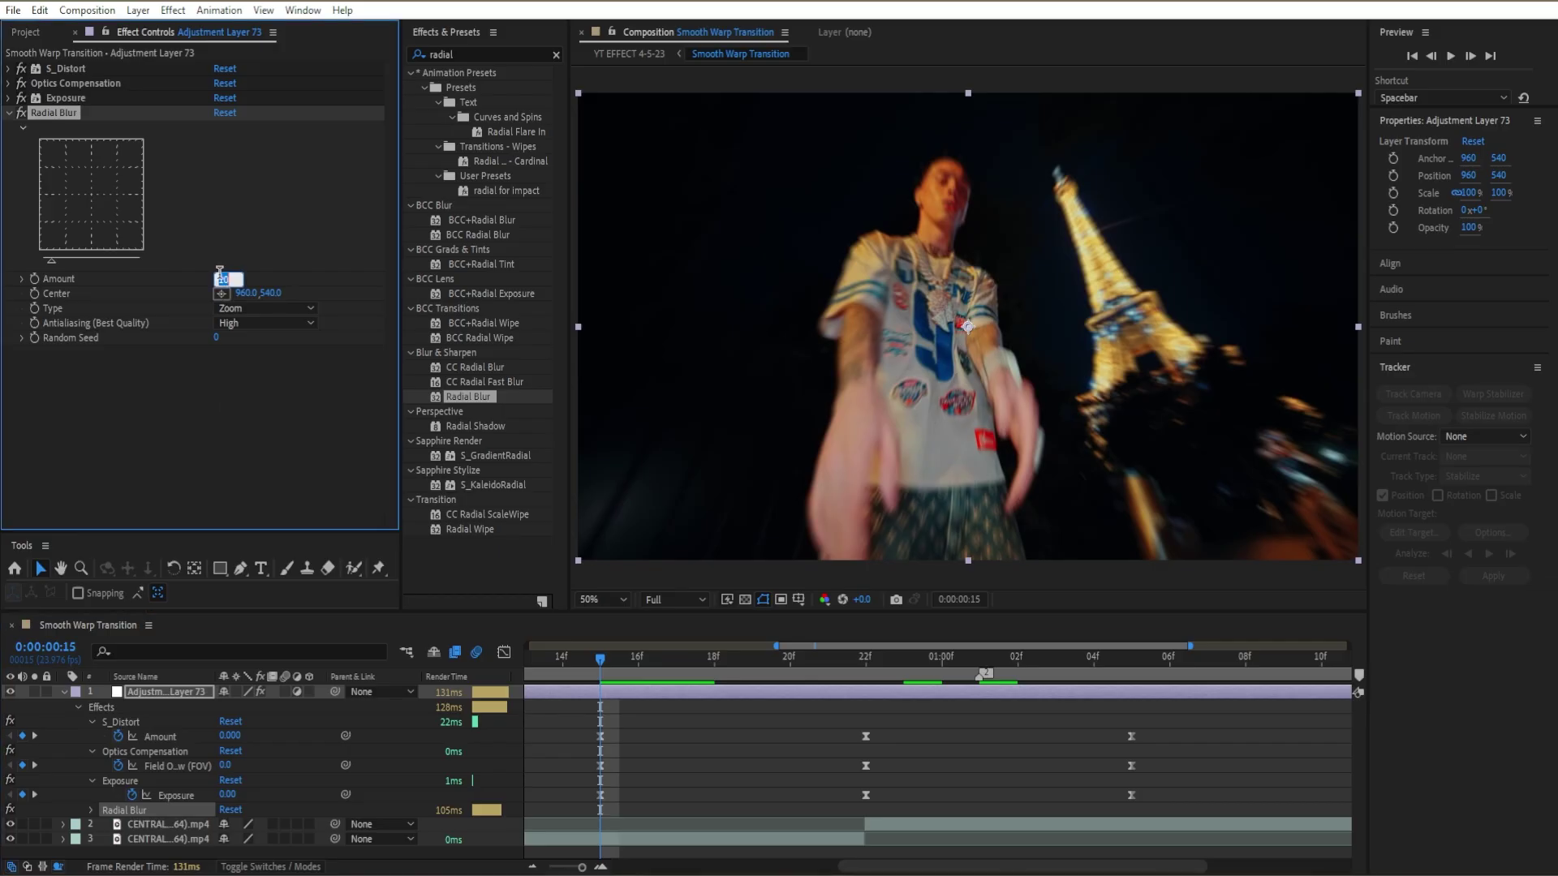
key("Return")
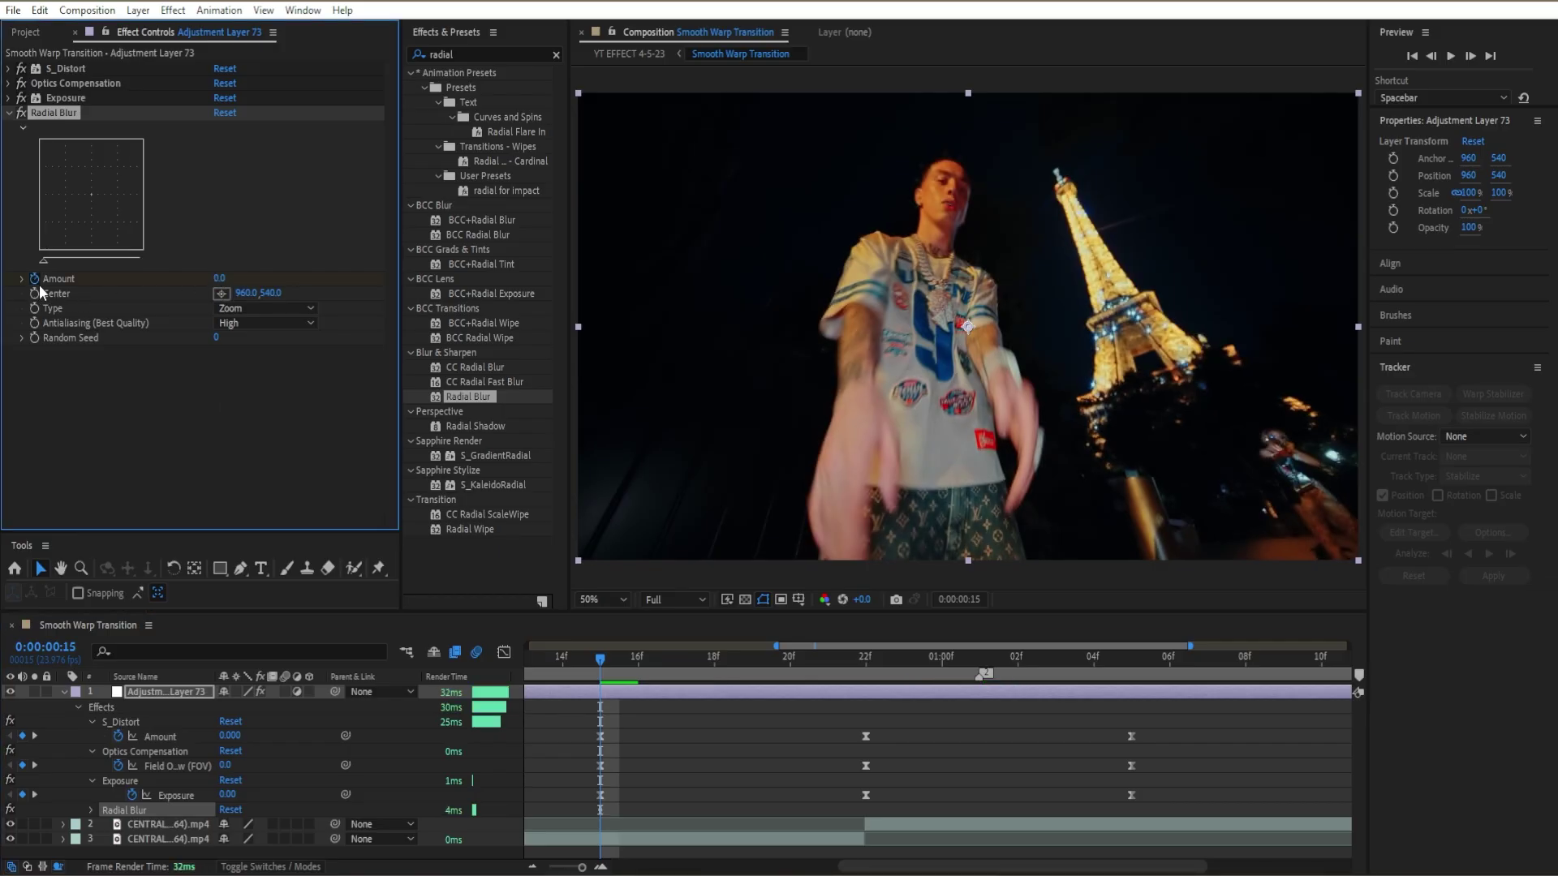
left_click(865, 672)
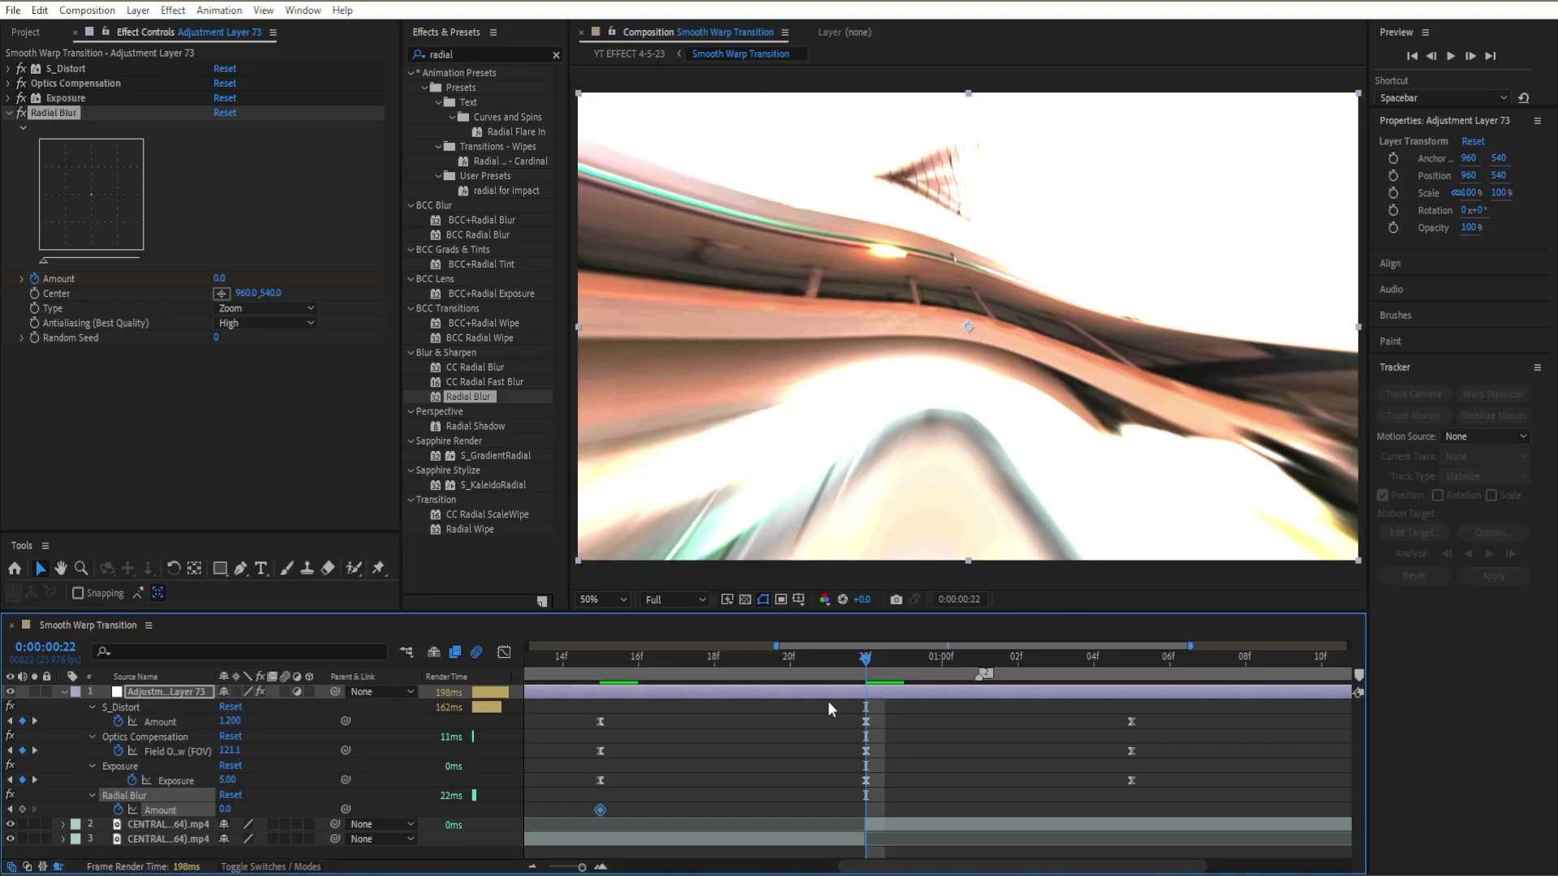
left_click(219, 277)
type("34")
key("Return")
Return Amount to 0 at 1:05 and easy-ease all three Radial Blur keyframes.
left_click_drag(936, 648, 755, 668)
key("k")
key("k")
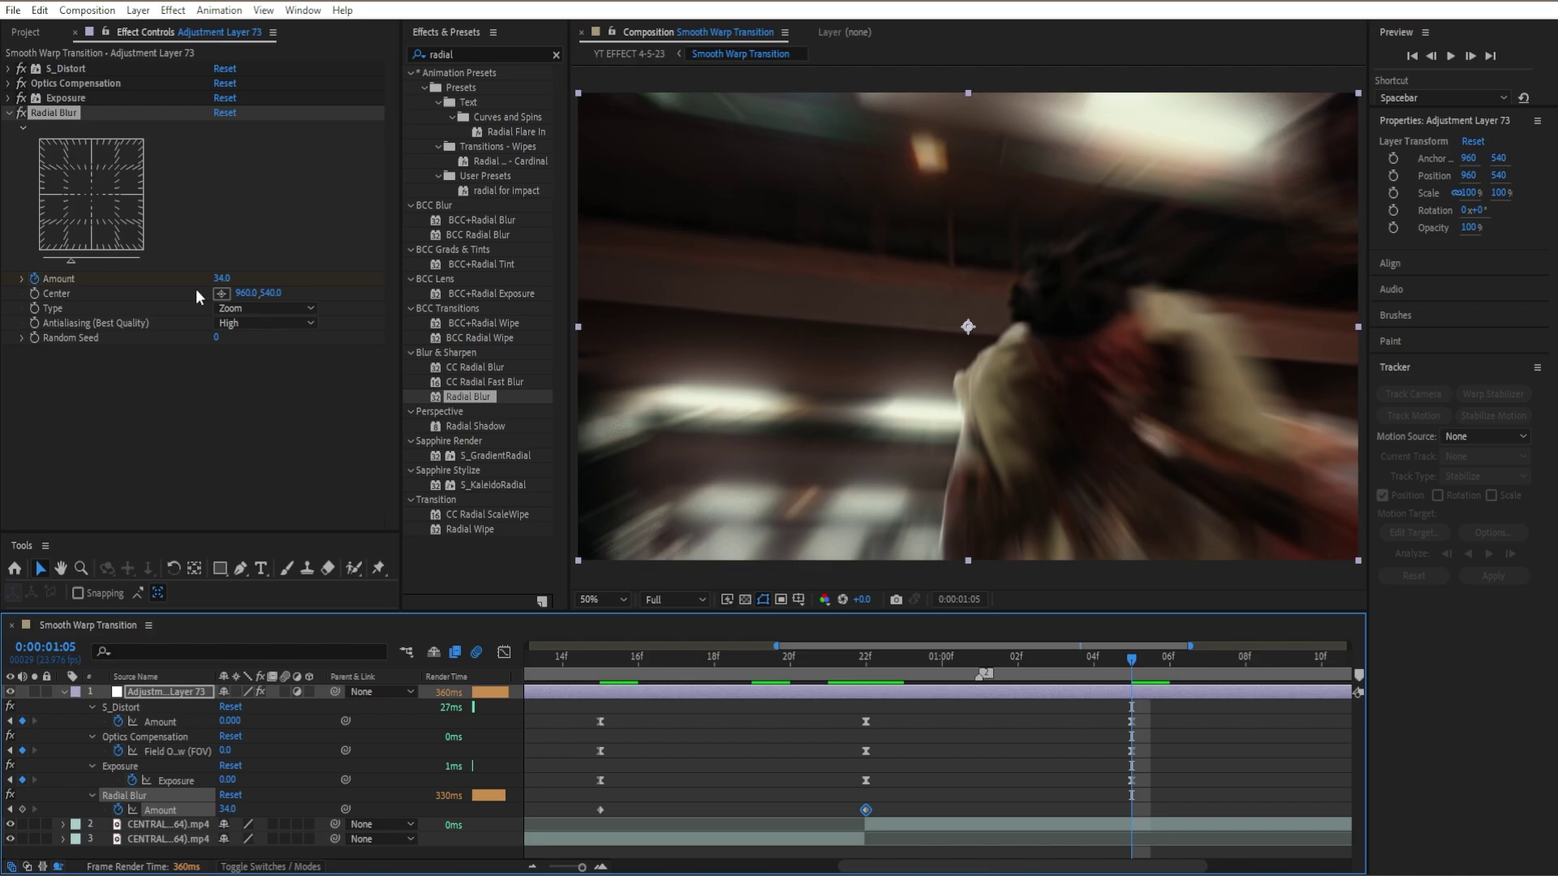
left_click(224, 279)
left_click(224, 277)
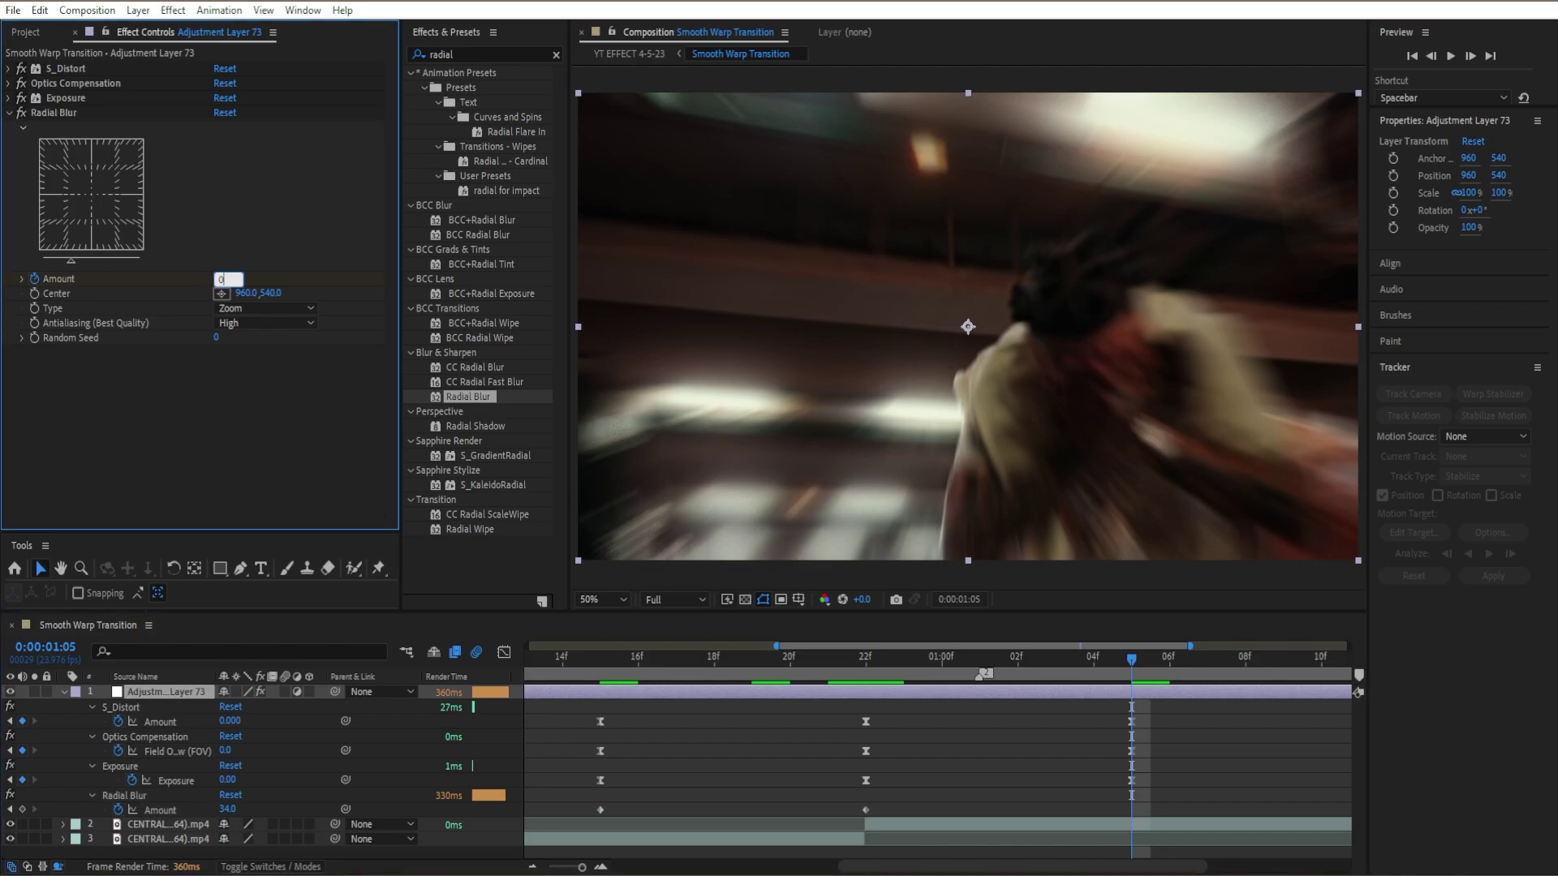
key("Return")
left_click_drag(1155, 805, 551, 857)
key("F9")
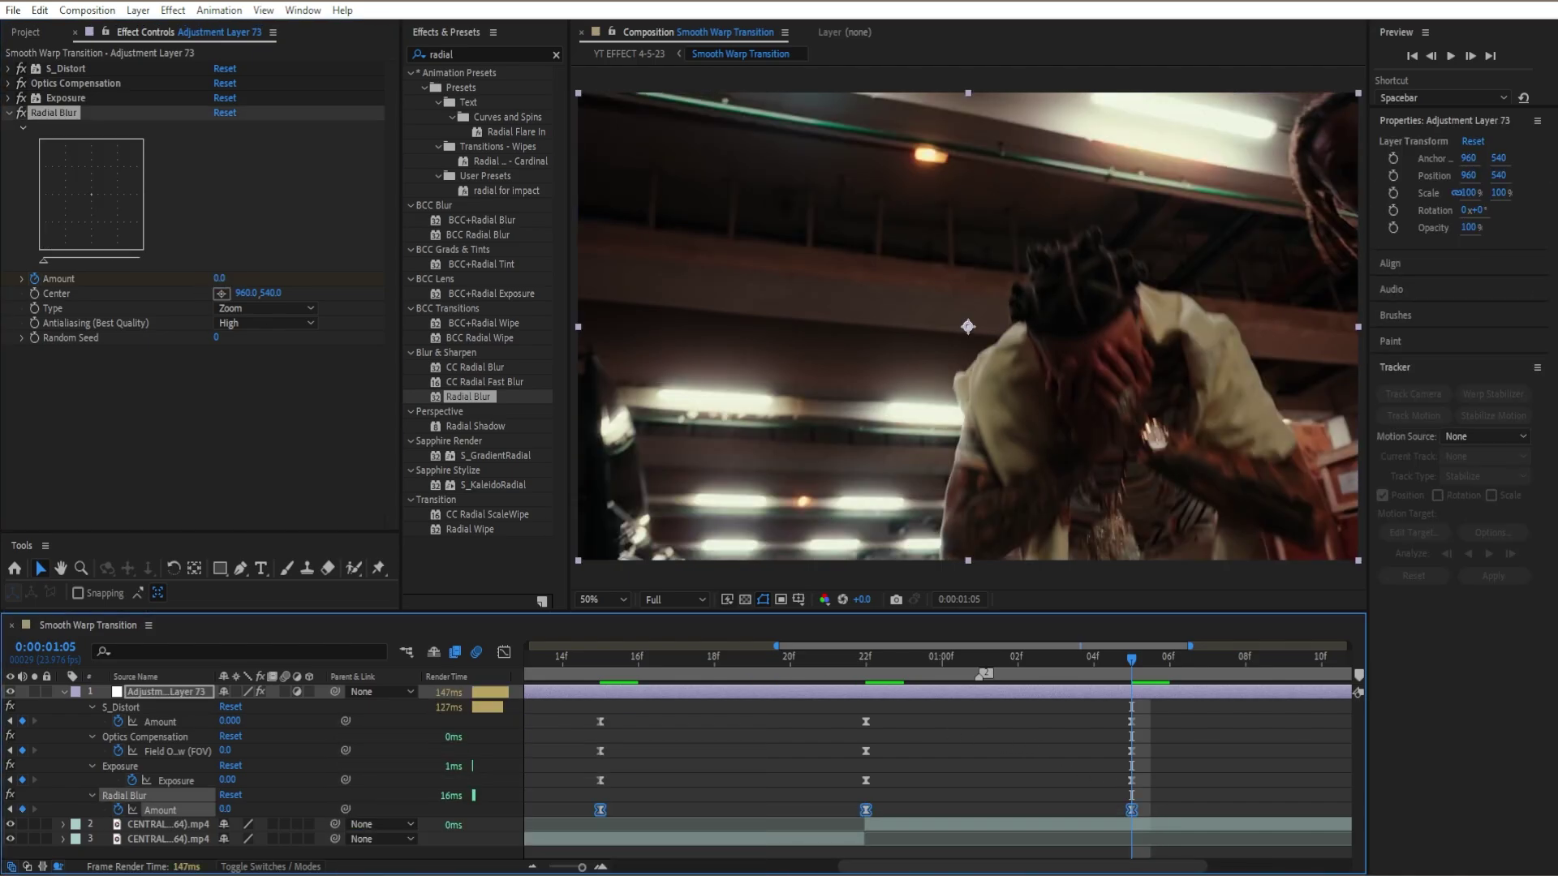
Deselect and collapse the layer, then save the project with Ctrl+S.
left_click(758, 770)
key("u")
key("ctrl+s")
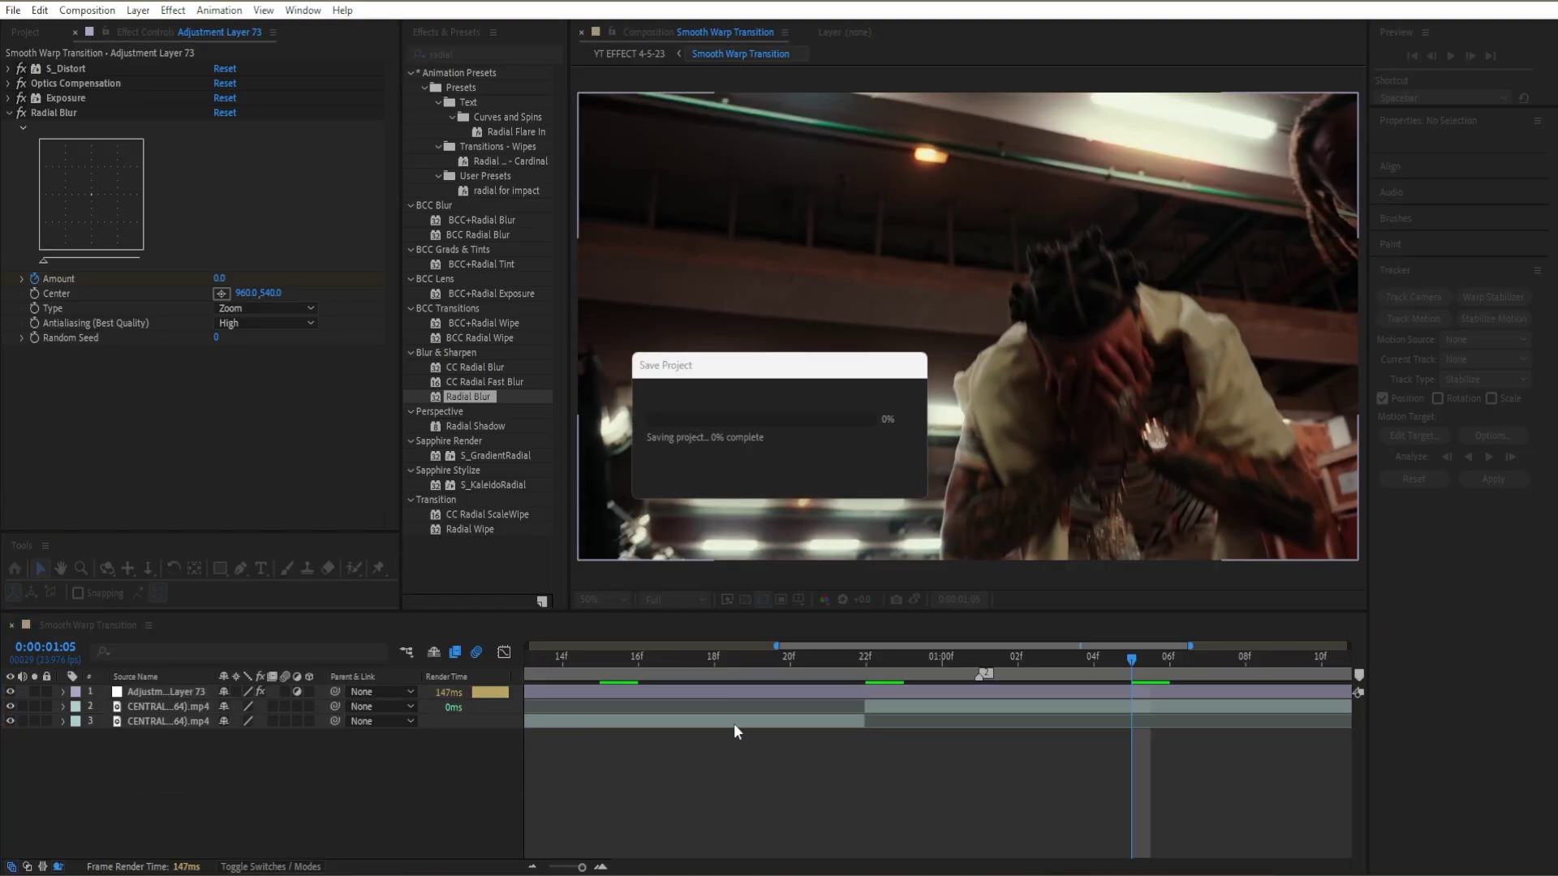
Preview the transition from 0:00:00:00 at Third resolution.
left_click(695, 601)
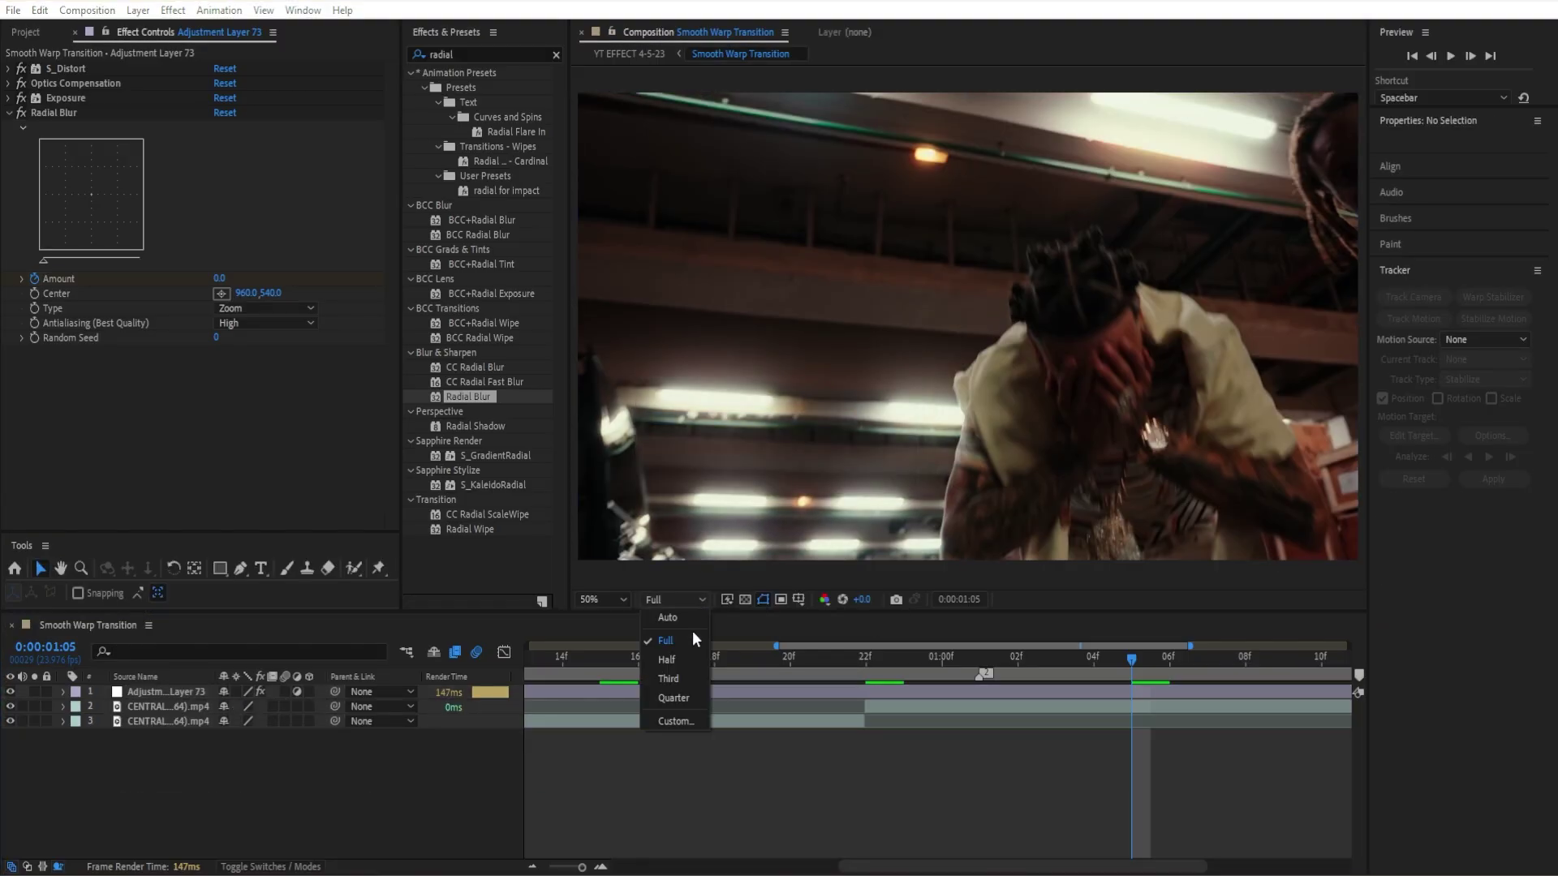
left_click(698, 683)
left_click_drag(896, 670, 412, 681)
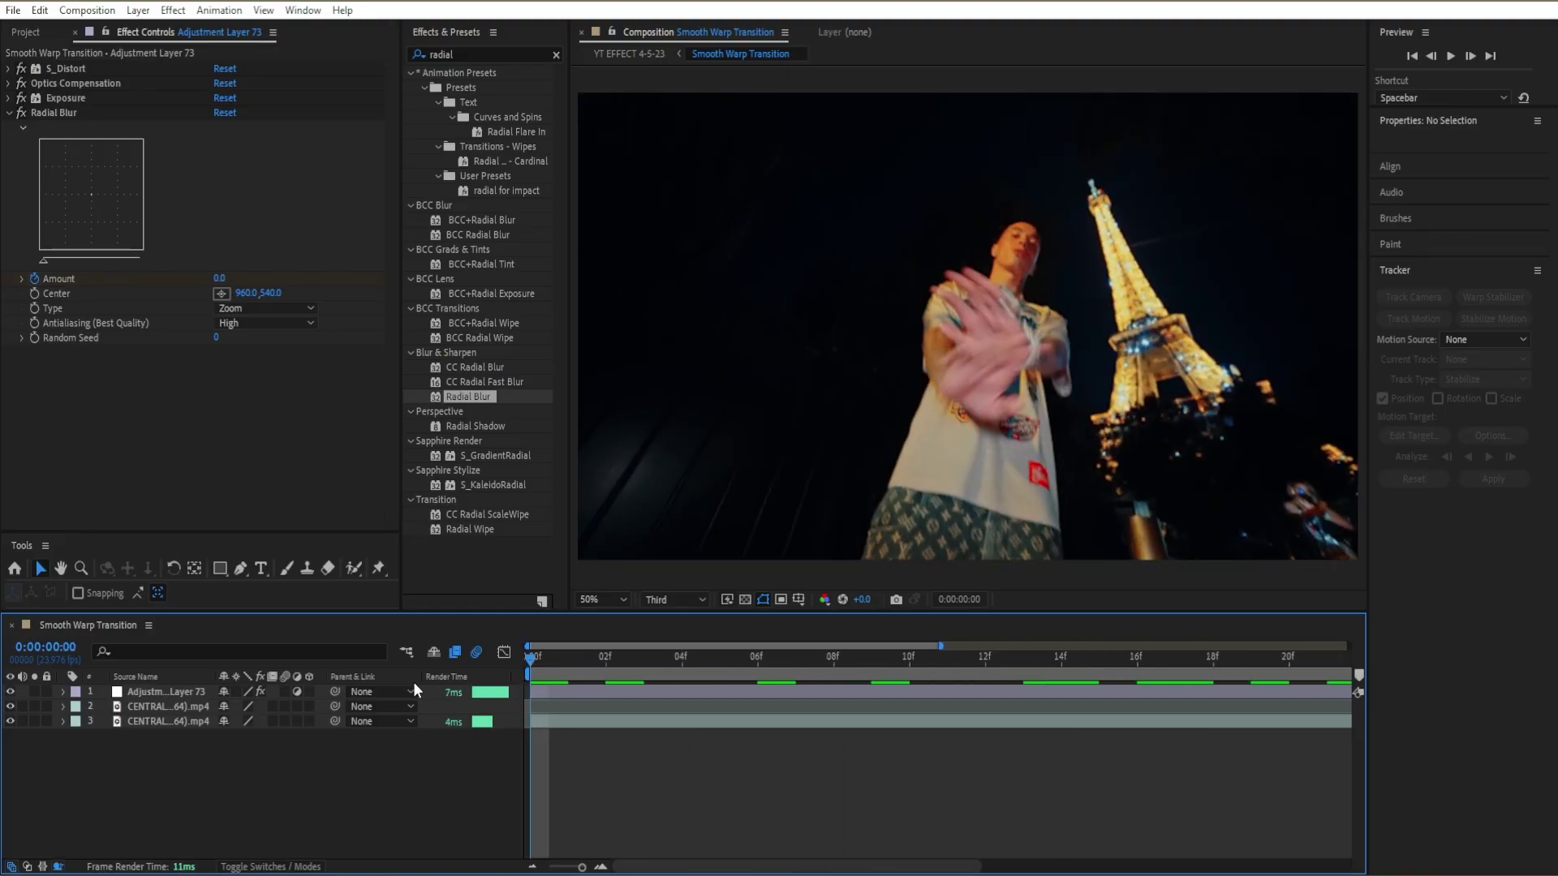
key("space")
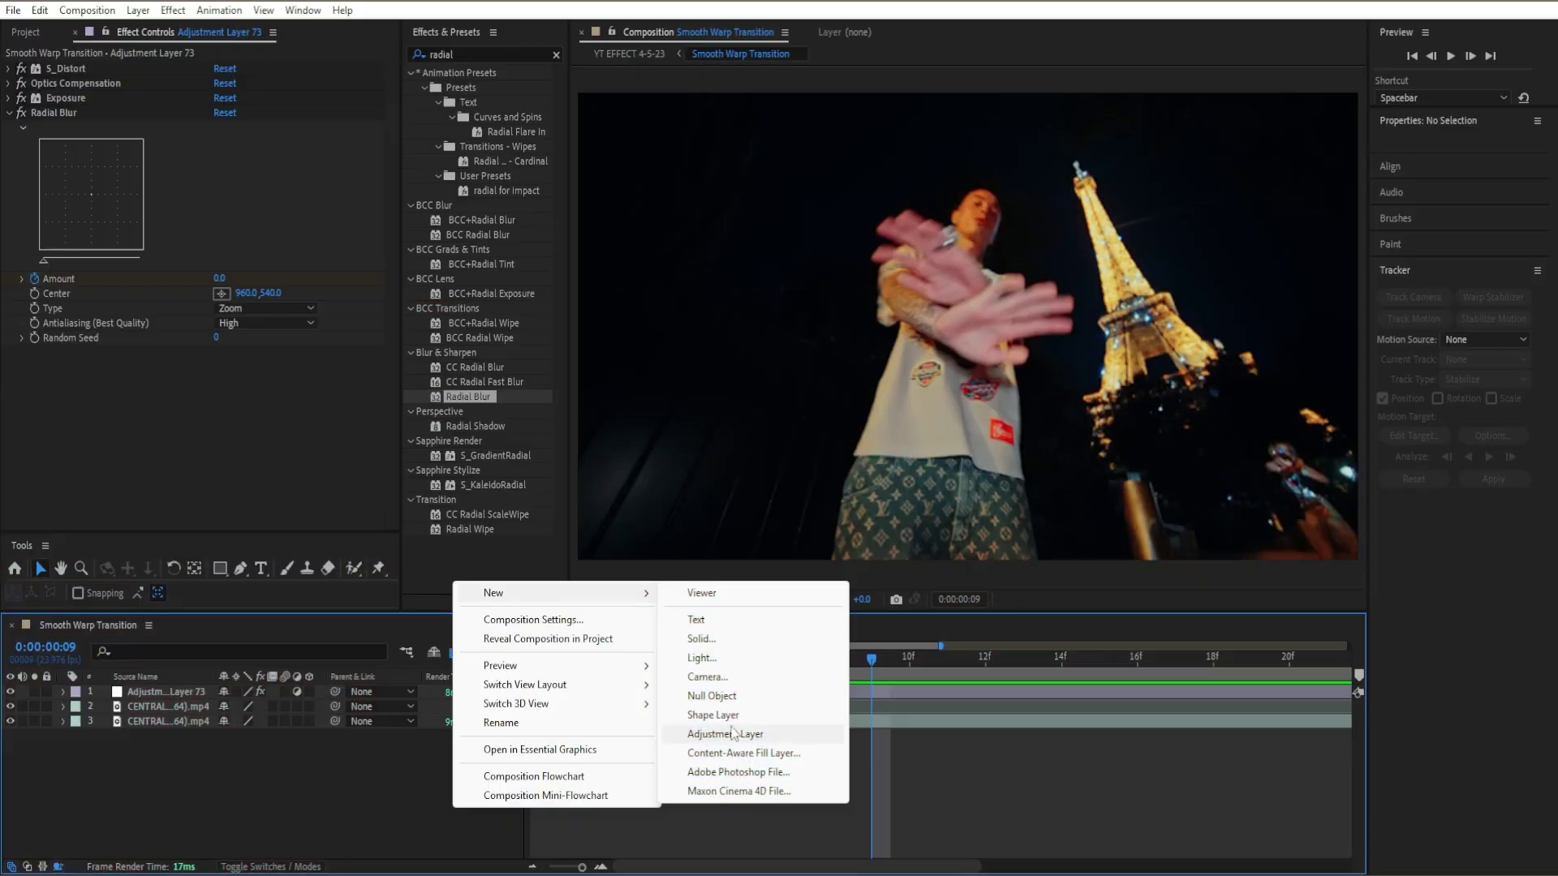
Create a second adjustment layer and apply the Grunge grain preset from User Presets to it.
left_click(721, 733)
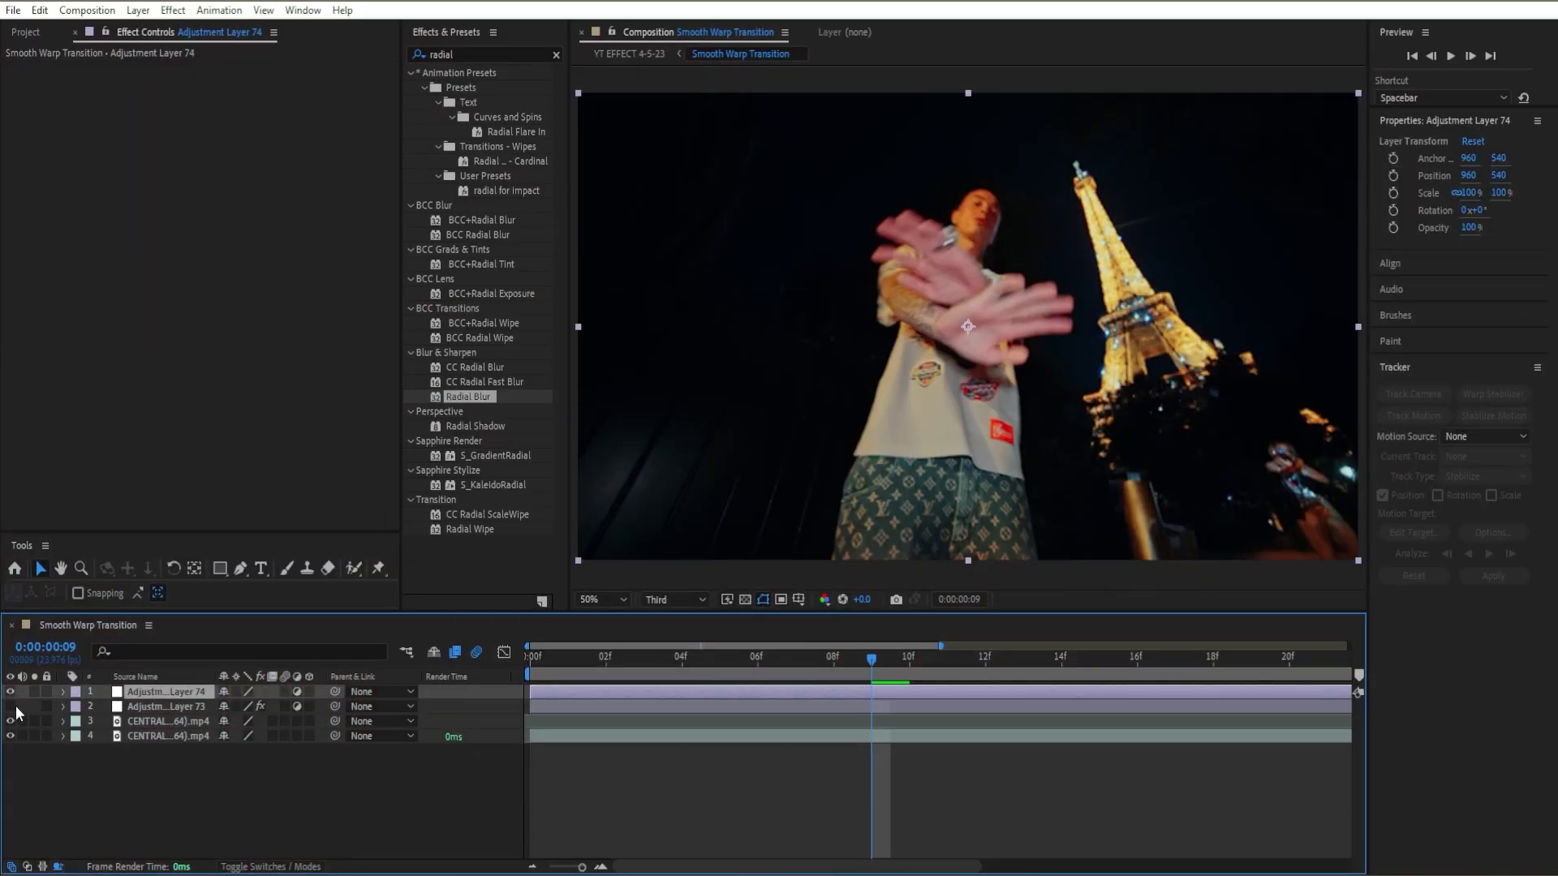
left_click(556, 55)
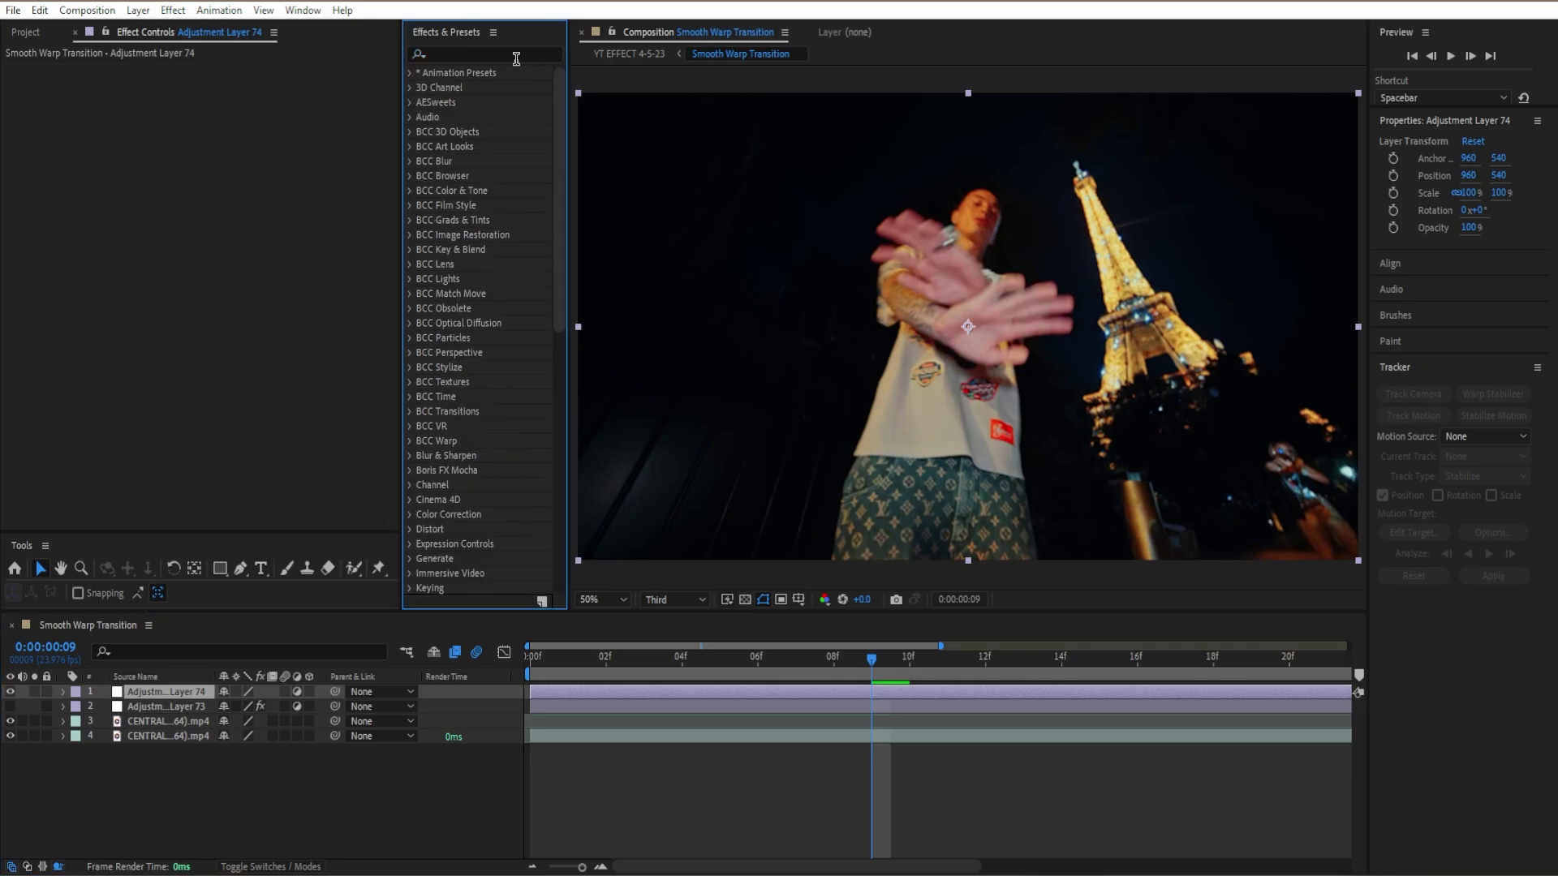
left_click(410, 73)
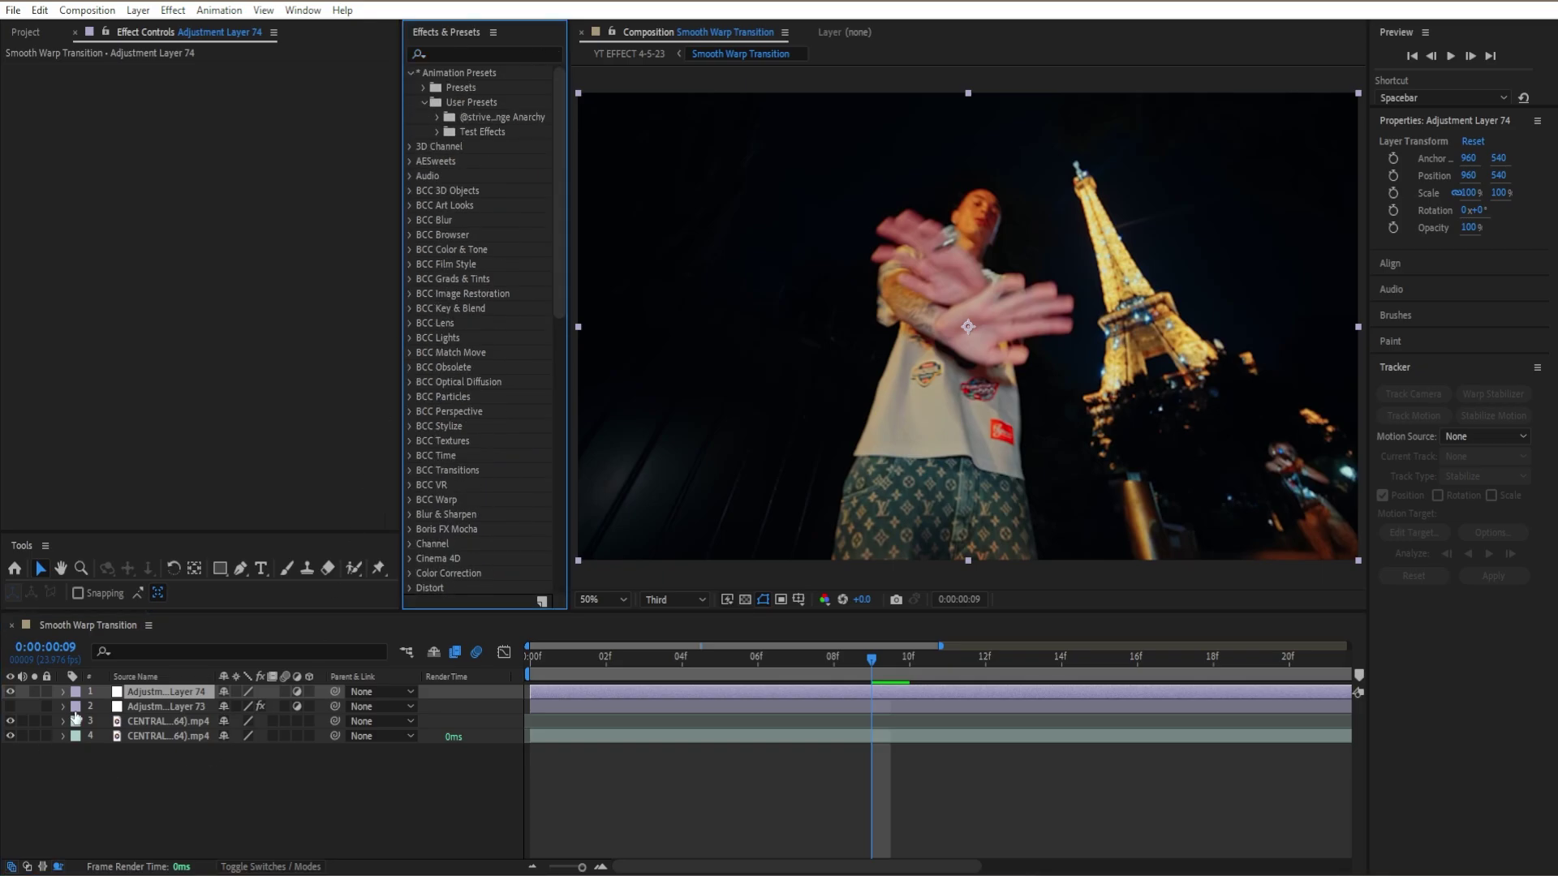
left_click(435, 117)
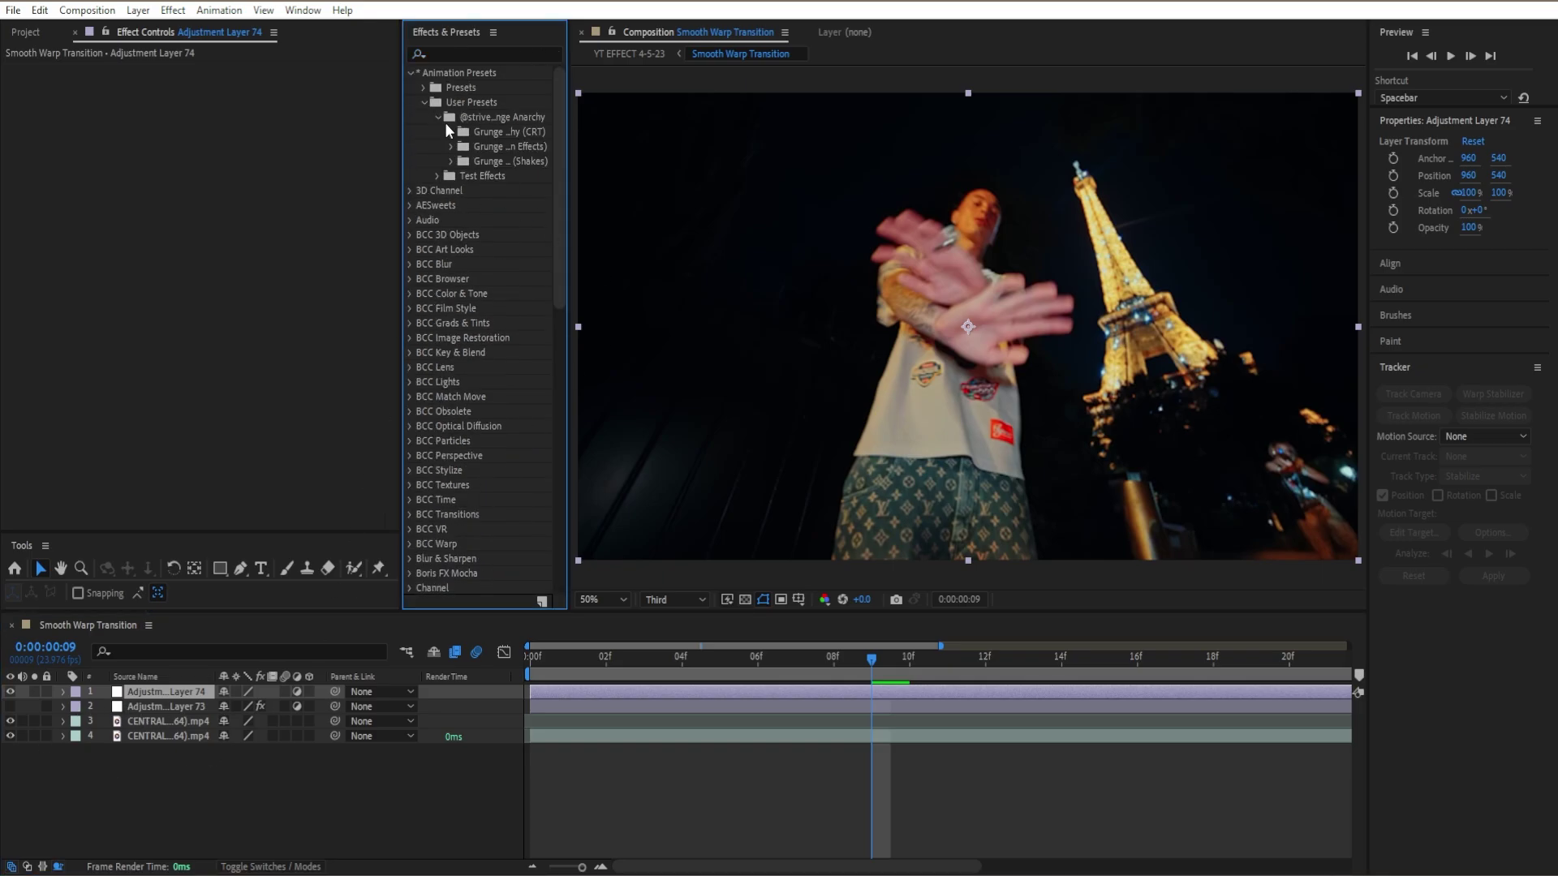
left_click(451, 146)
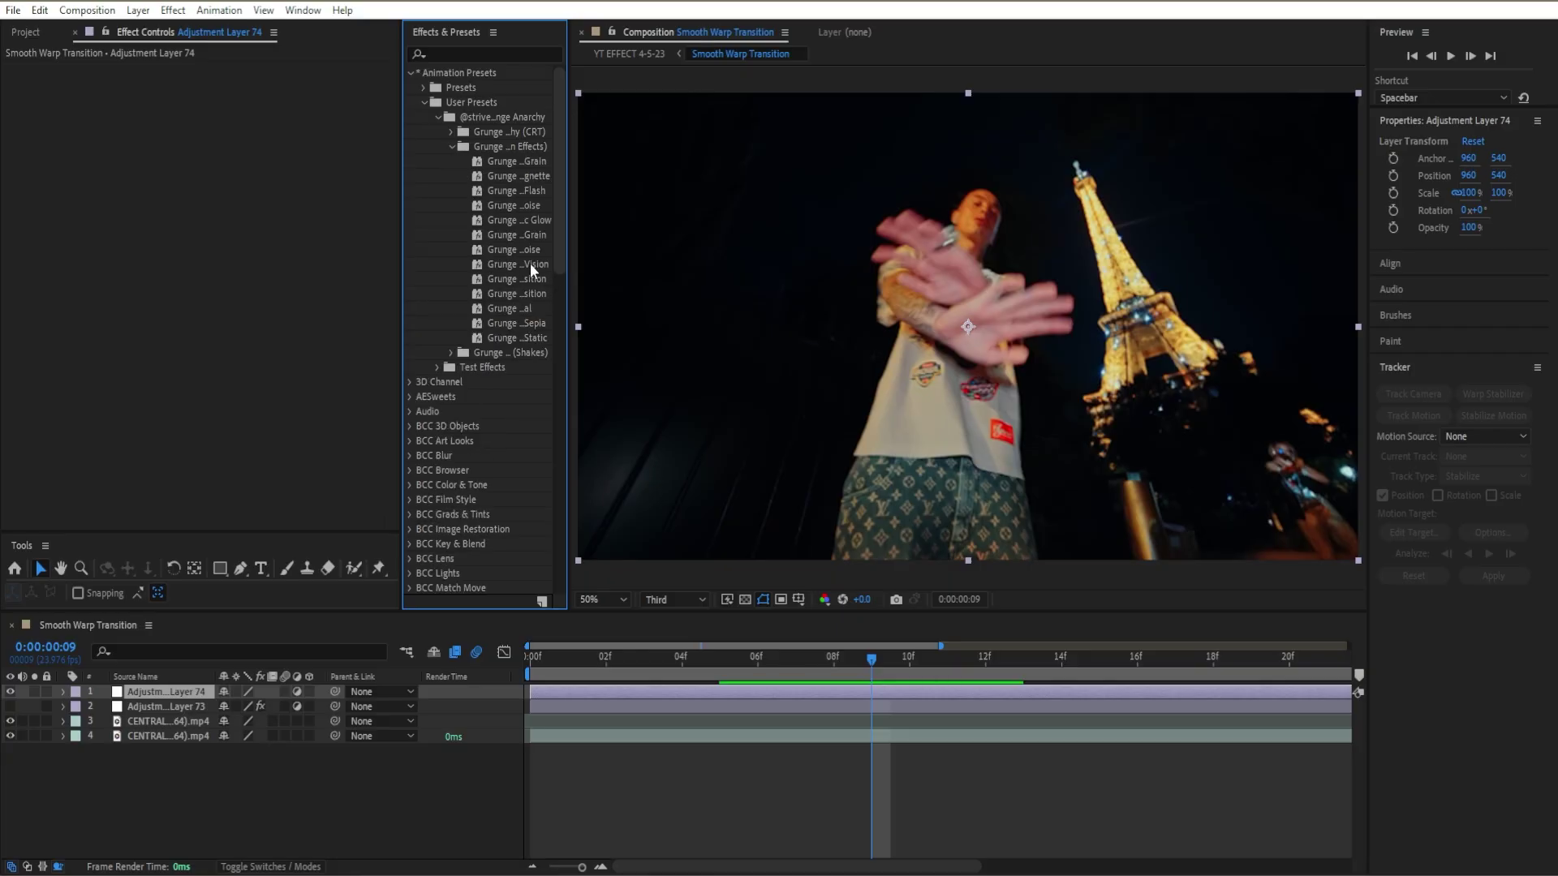
left_click_drag(518, 236, 803, 688)
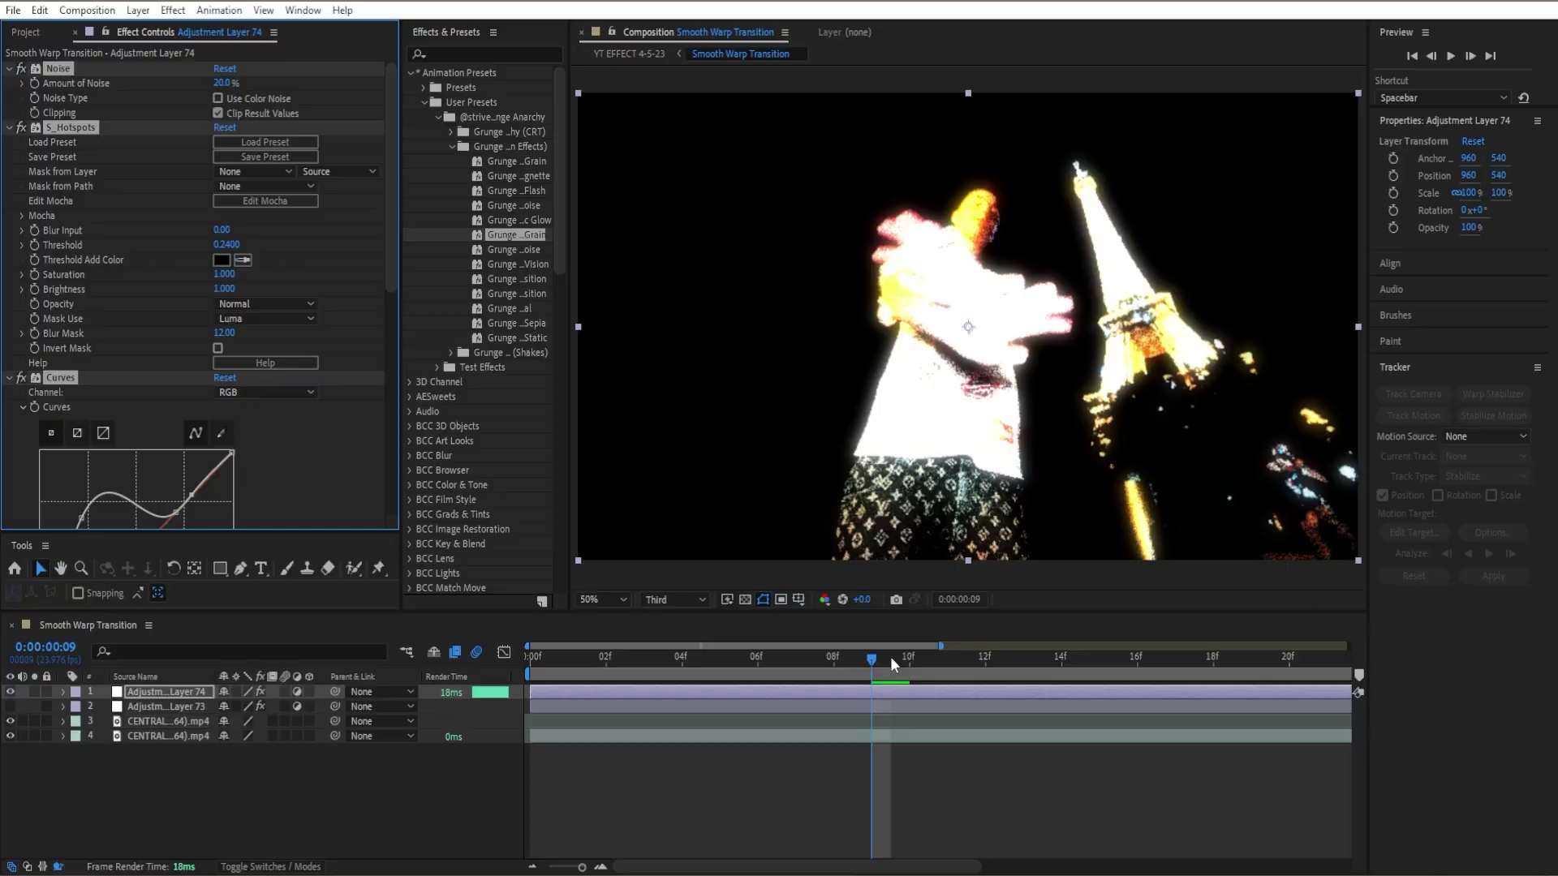
left_click_drag(889, 655, 1220, 655)
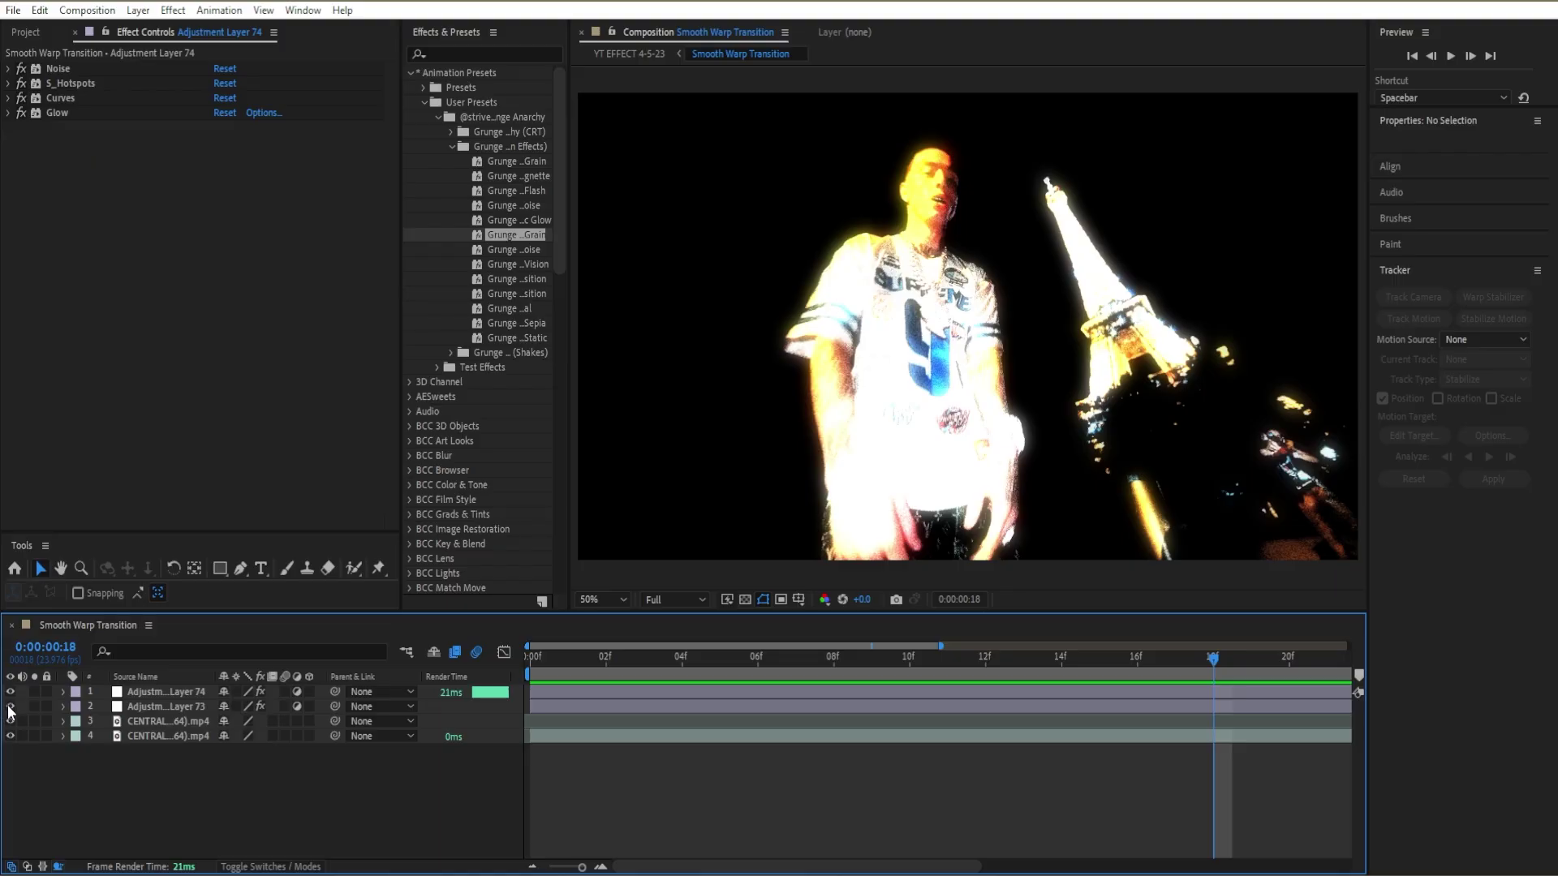
key("space")
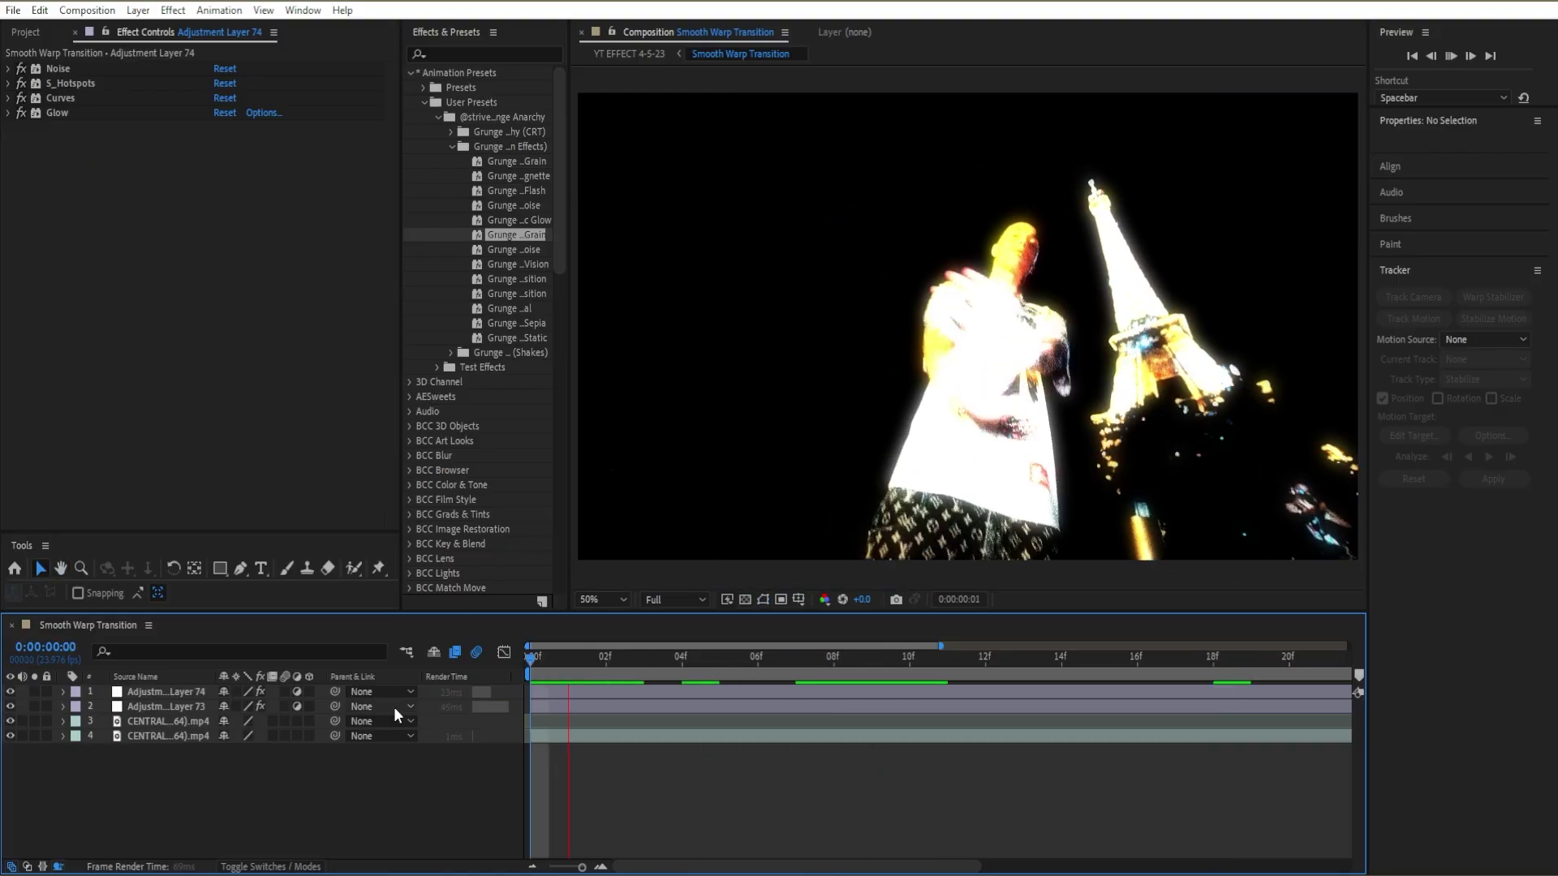